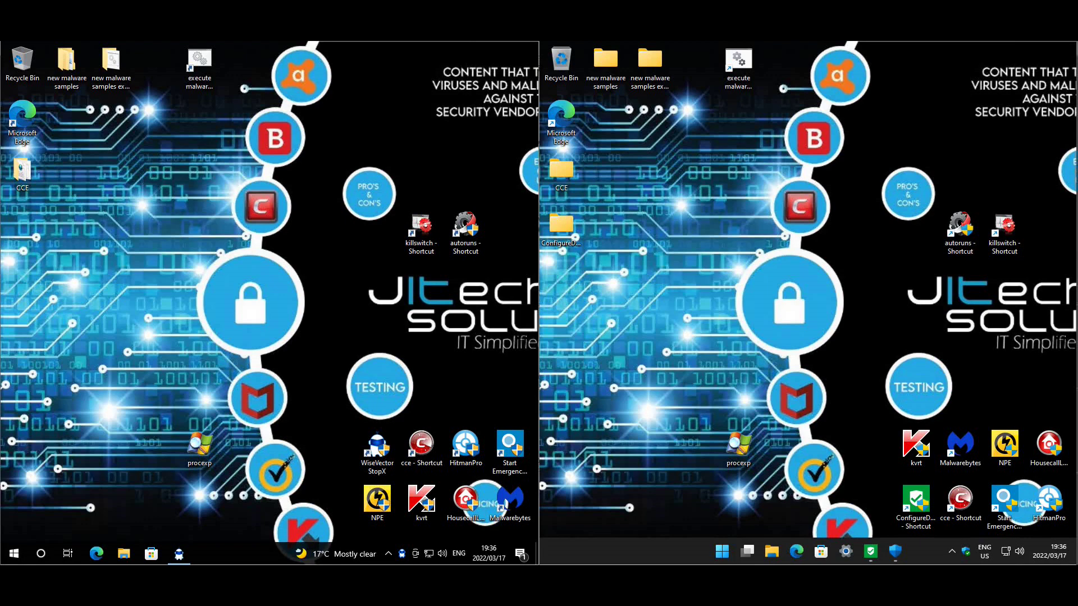
Open StopX Settings, keep Machine Learning at High, and switch to the Advanced tab.
click(180, 555)
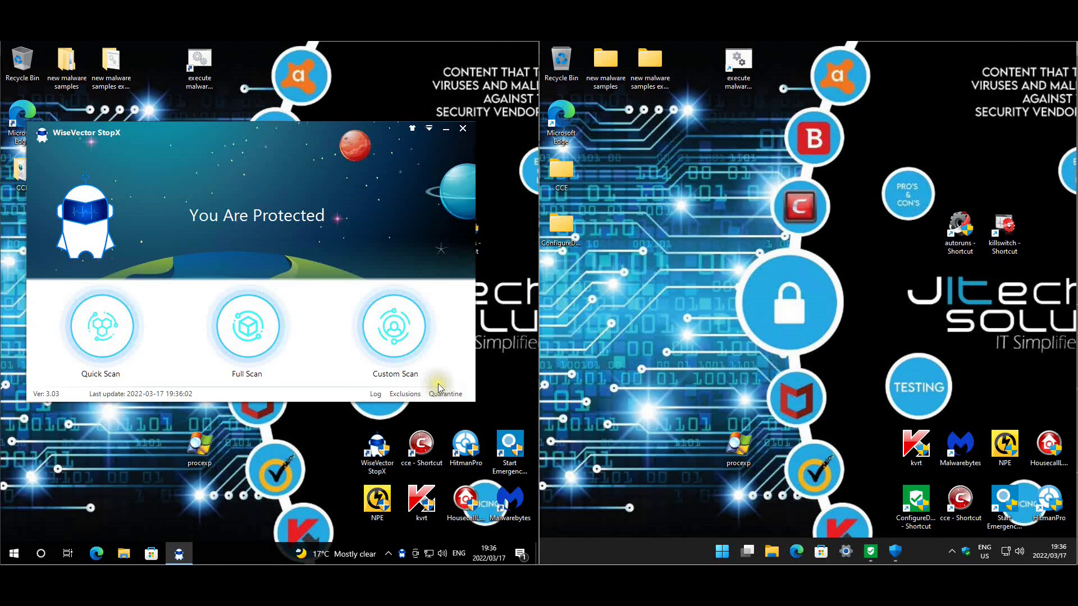
click(429, 129)
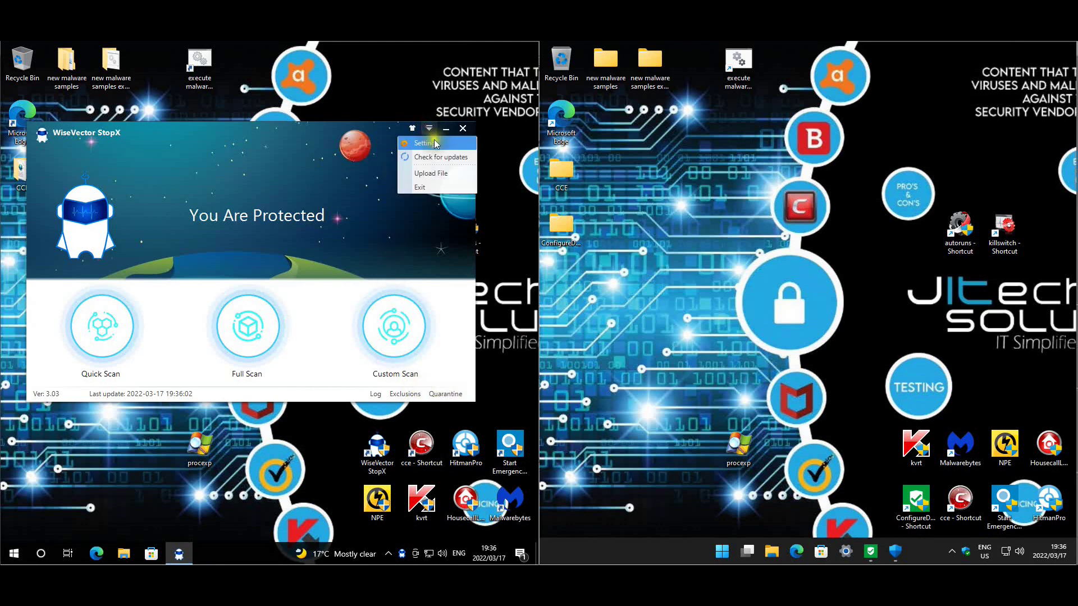
click(435, 141)
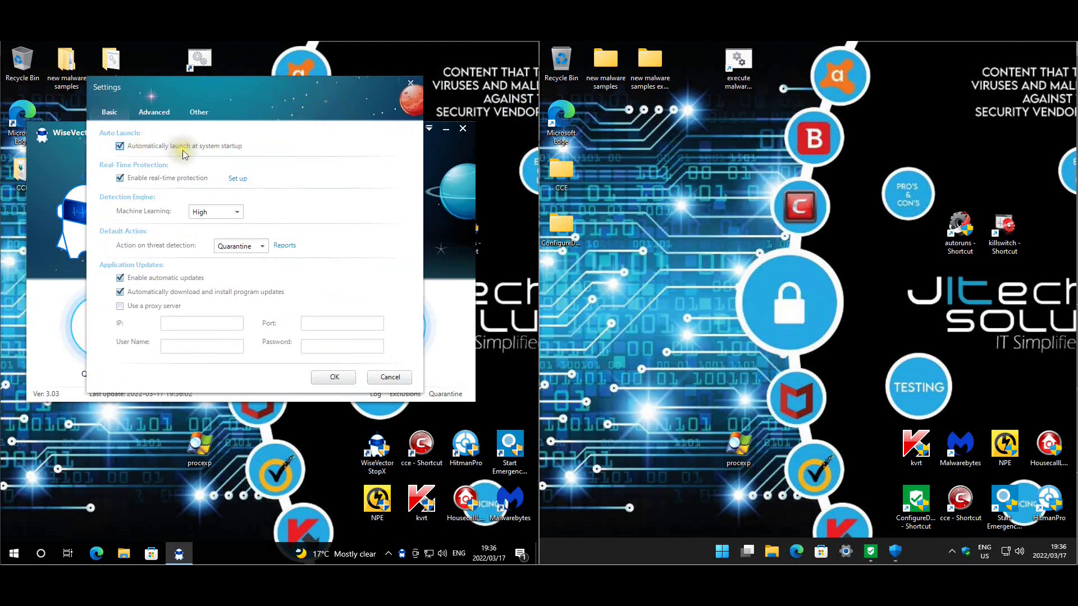
click(241, 214)
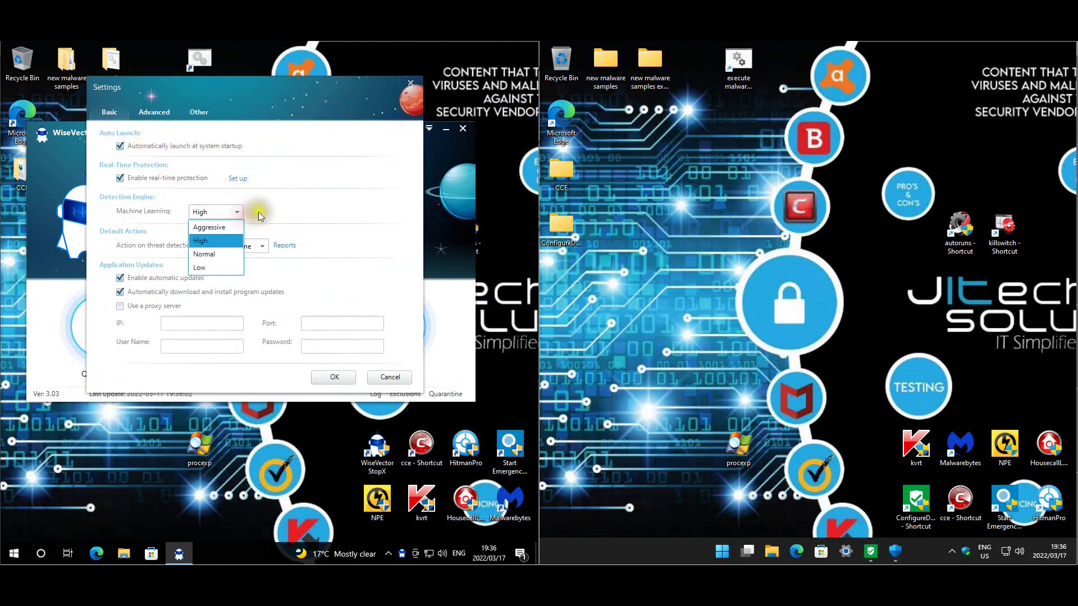
click(235, 219)
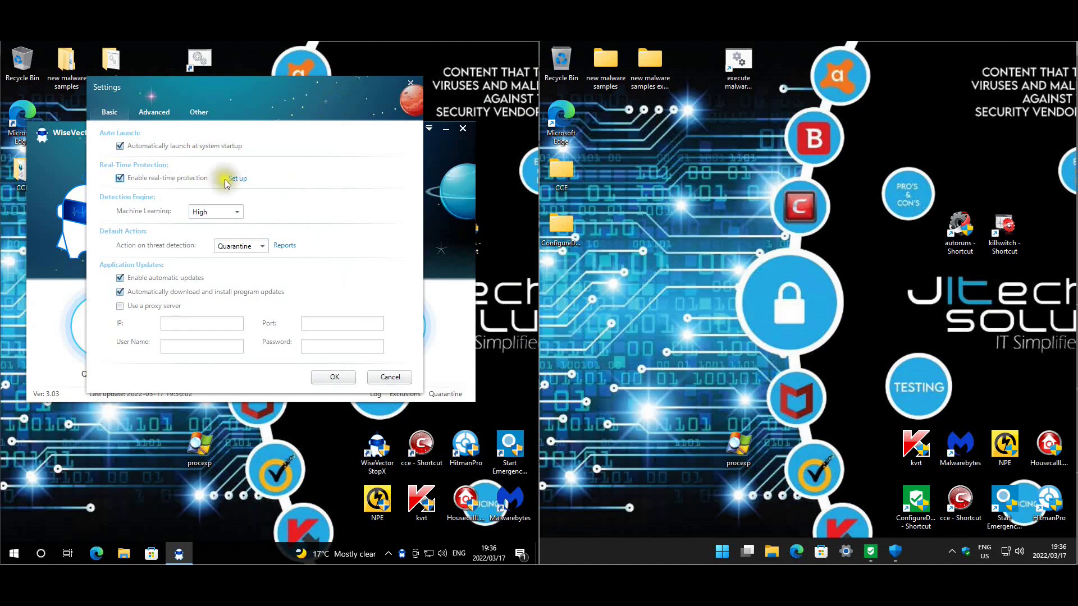
click(163, 113)
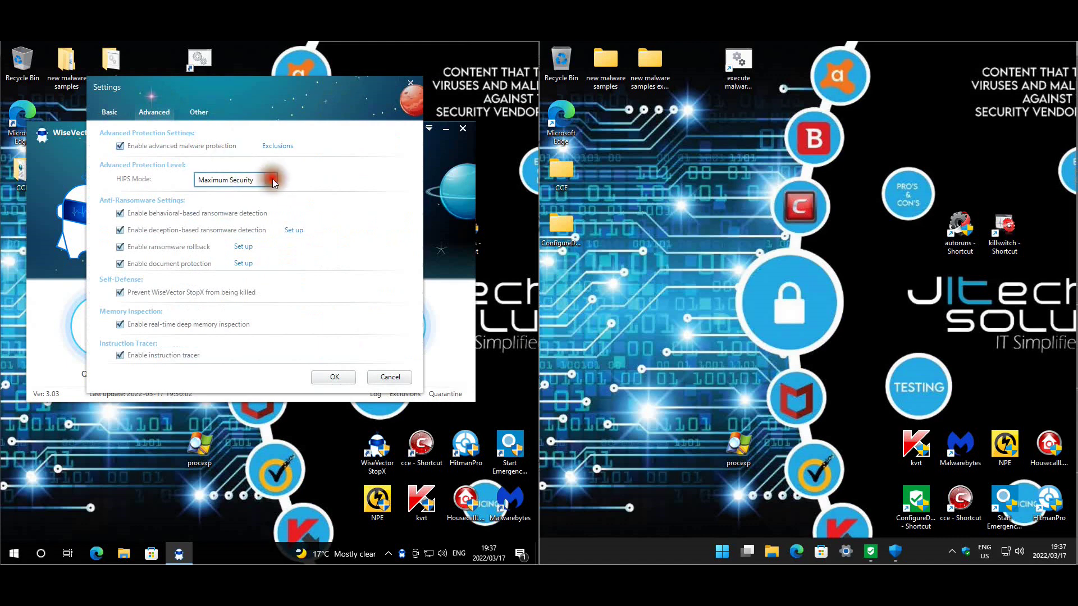
Keep HIPS mode at Maximum Security and check the empty exclusions and bait files lists.
click(272, 178)
click(298, 178)
click(278, 146)
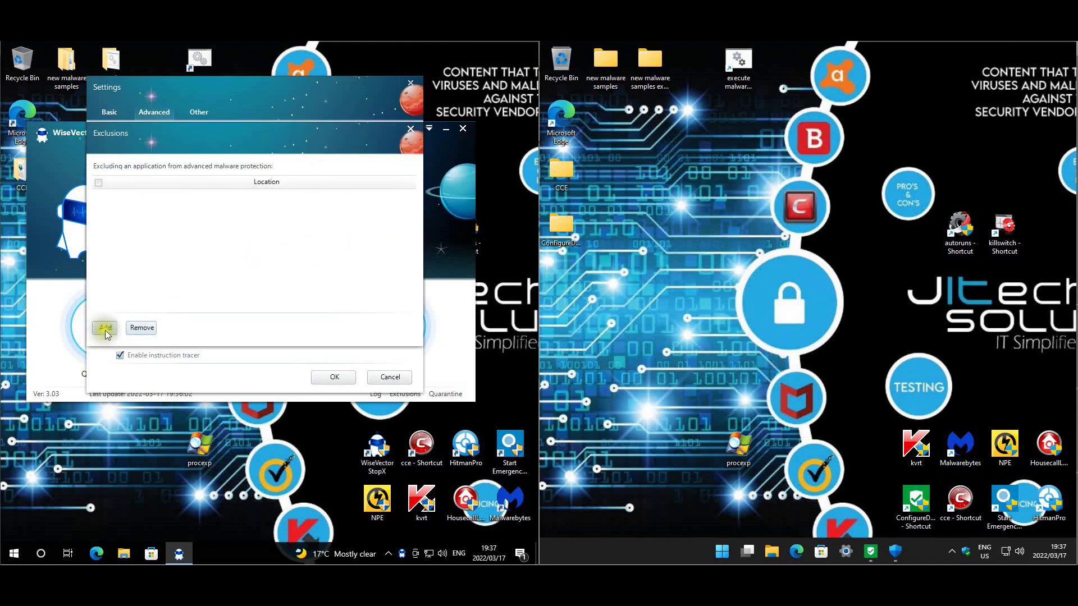
click(408, 129)
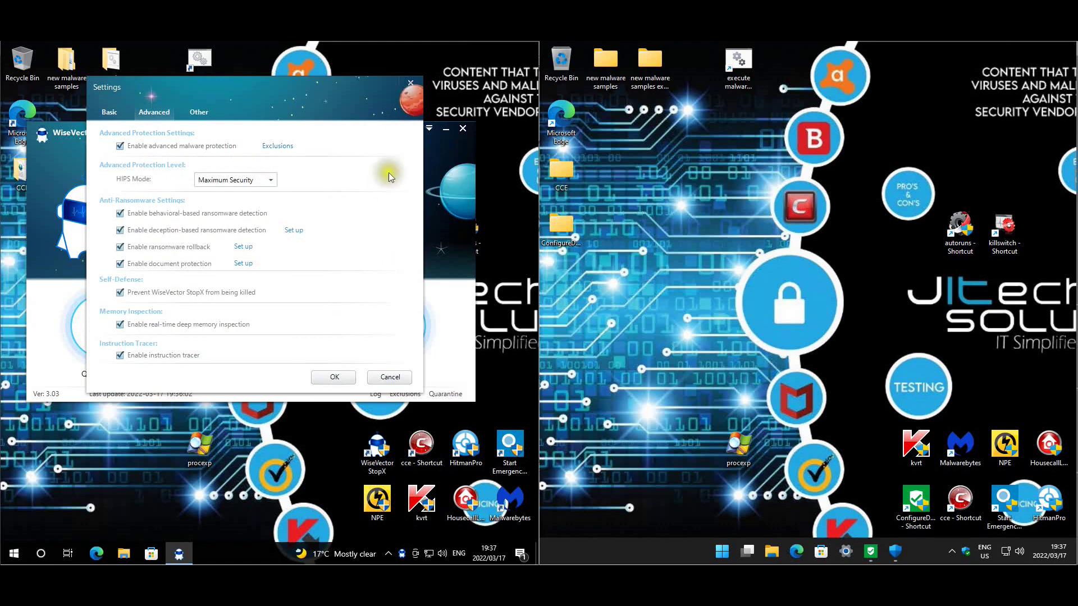
click(292, 231)
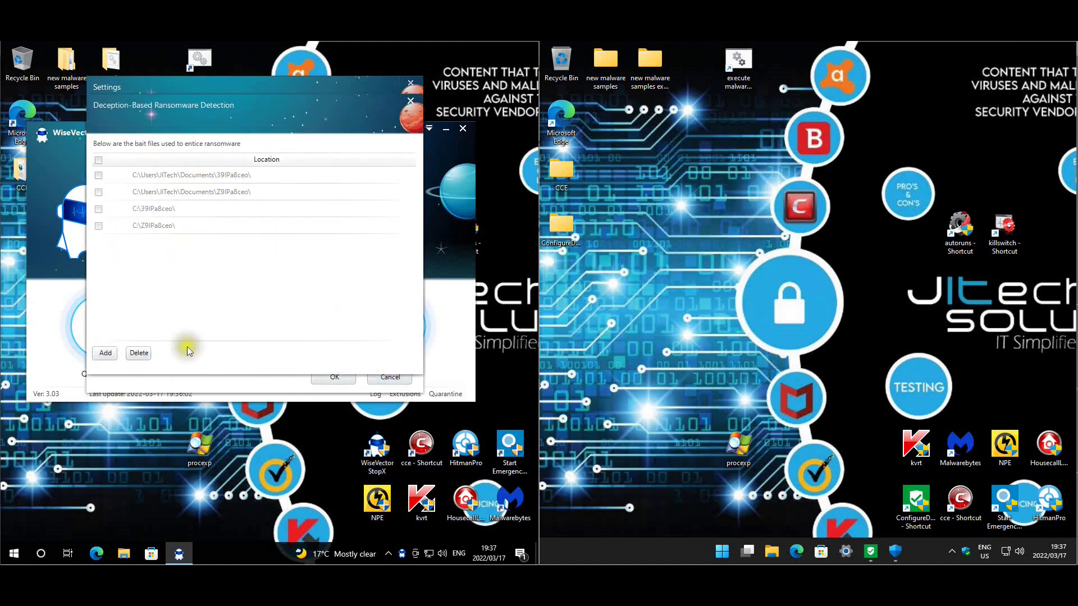
click(407, 102)
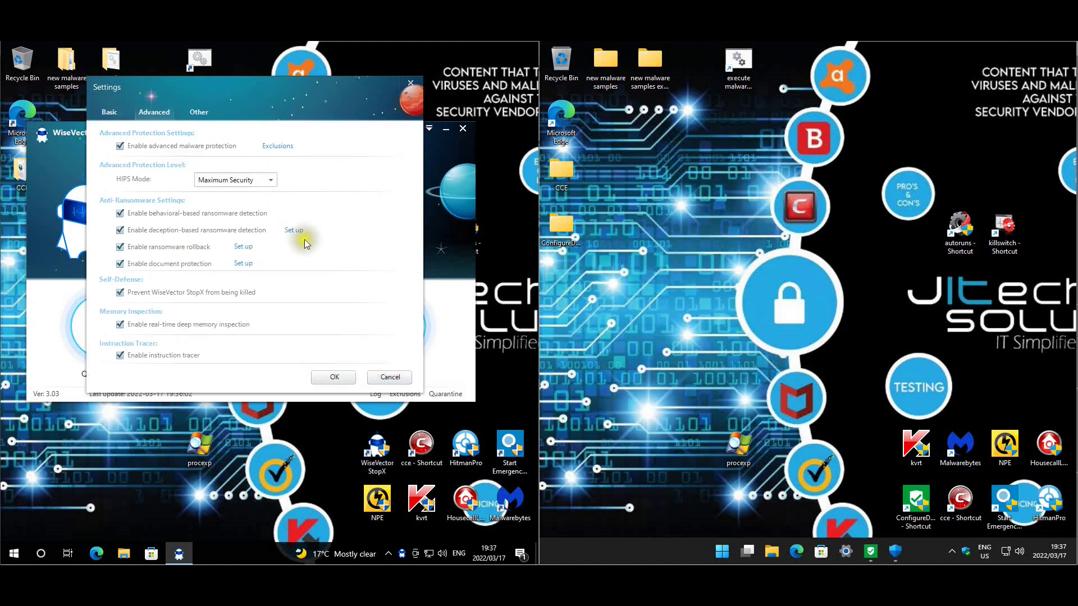
Review the rollback and document protection options unchanged, then view the Other tab.
click(248, 253)
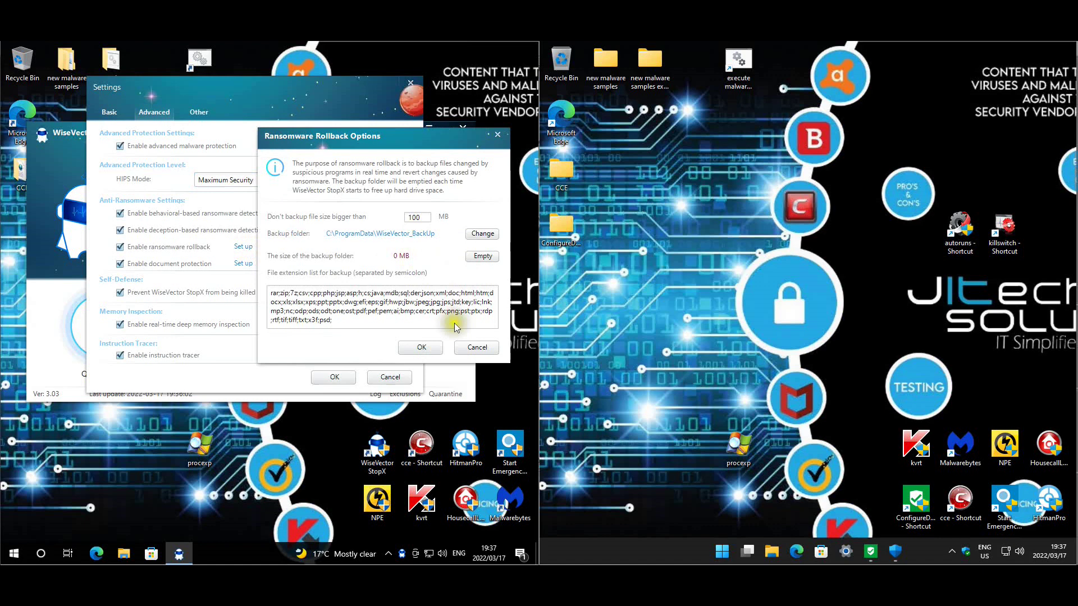
click(472, 348)
click(247, 264)
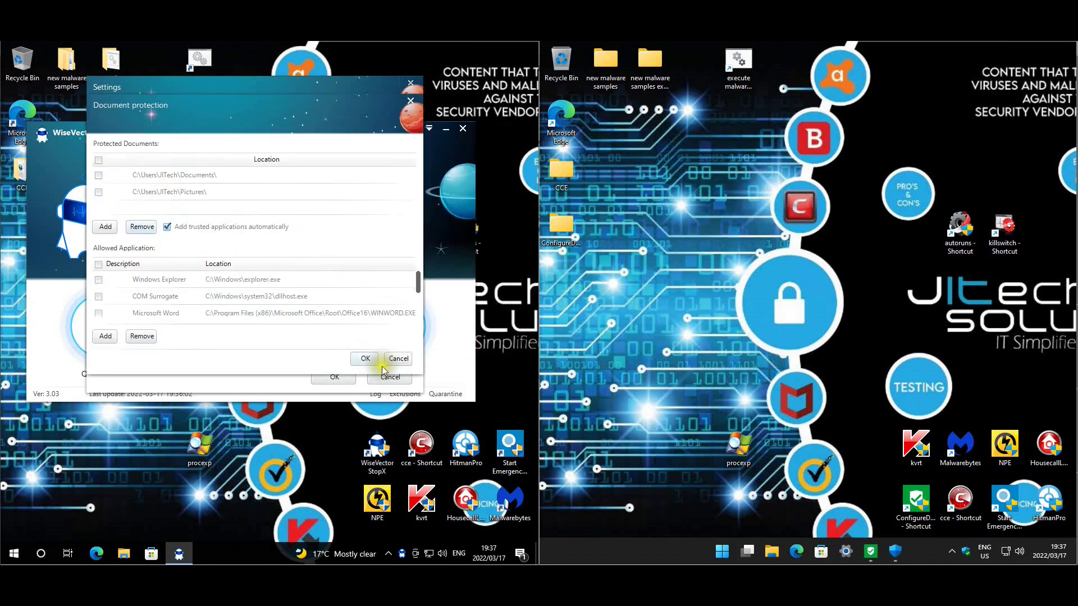
click(392, 360)
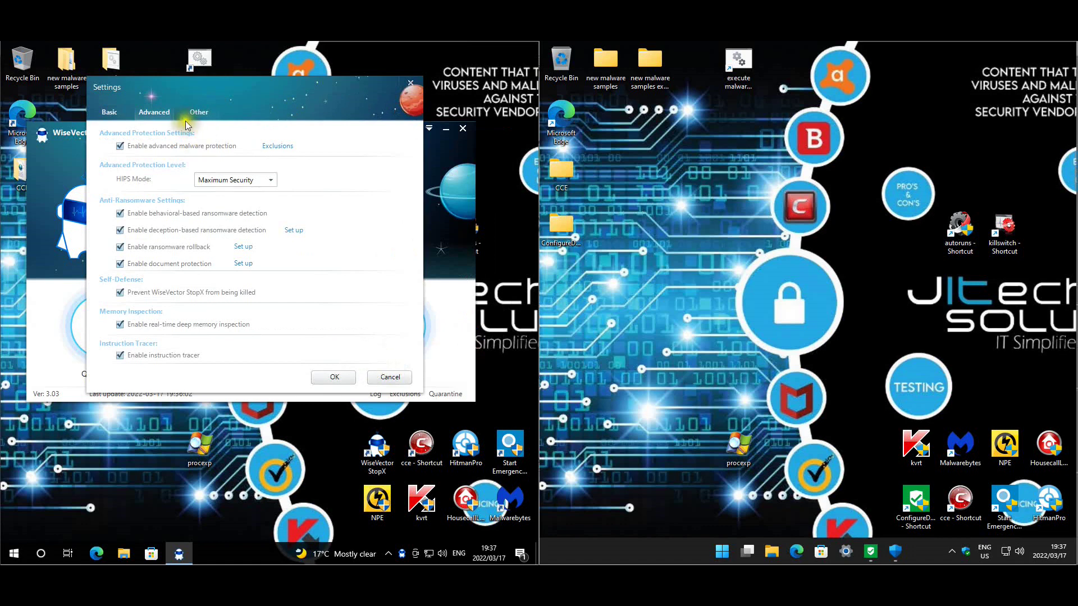
click(200, 113)
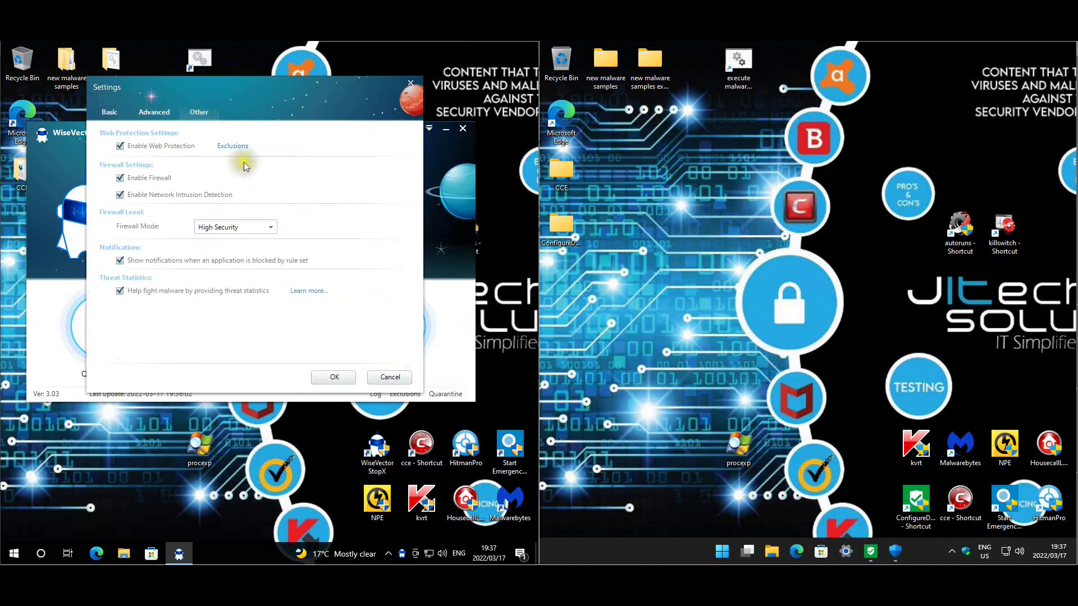
Cancel StopX Settings, then scroll through ConfigureDefender's protection settings and close it.
click(381, 379)
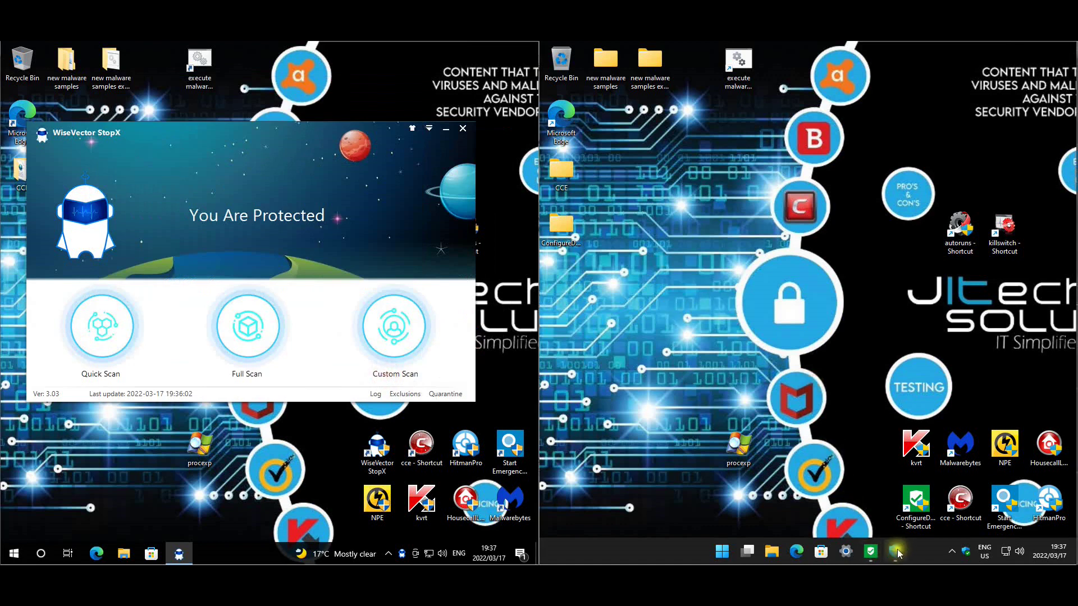
click(886, 494)
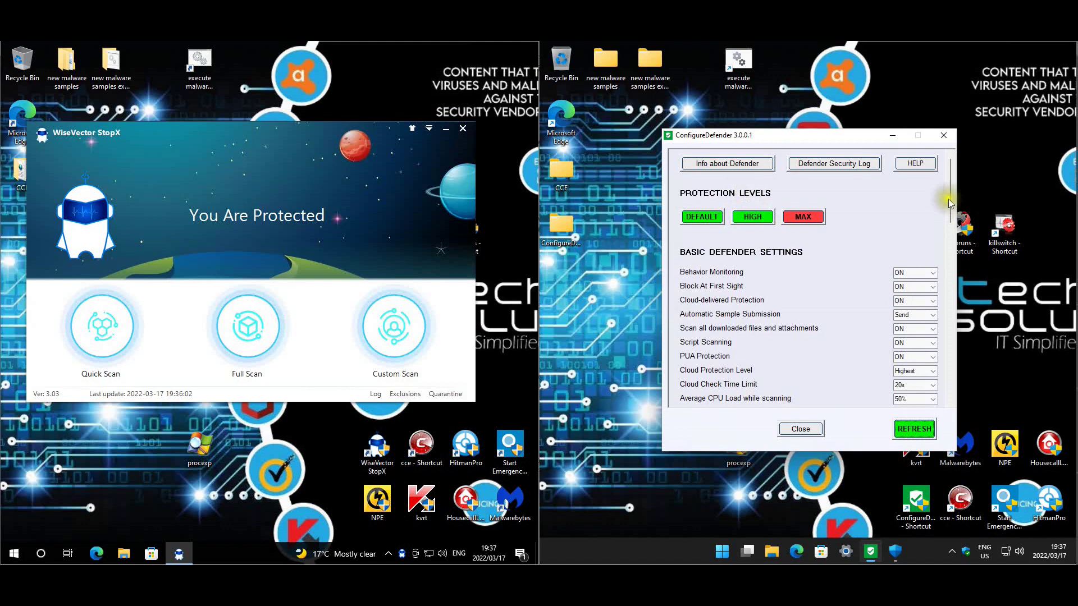
drag(949, 199, 935, 407)
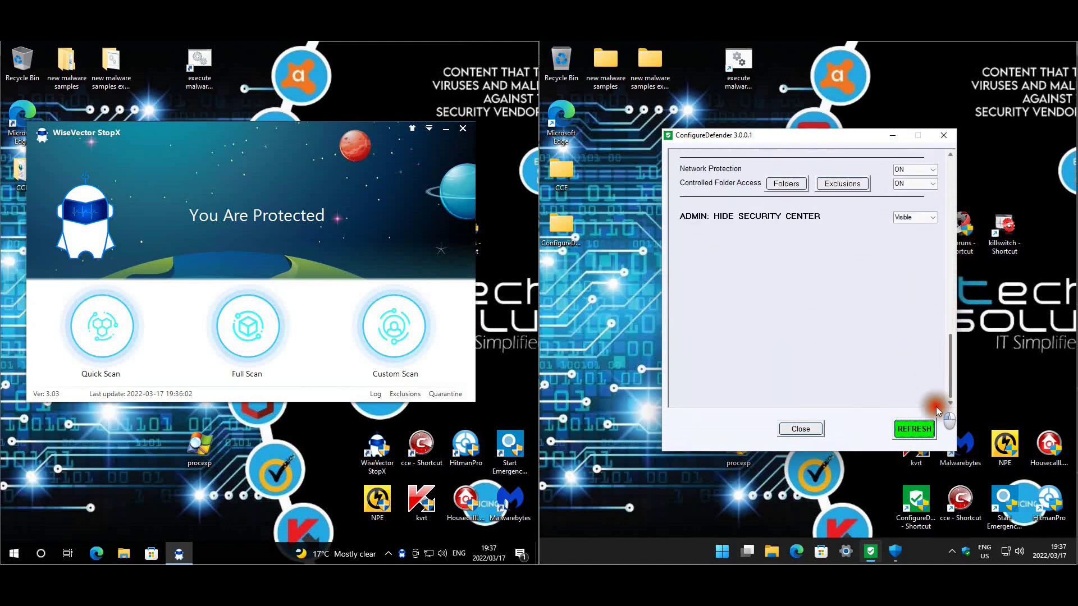
click(801, 428)
Review Defender's Virus & threat protection settings and Controlled folder access page.
click(882, 548)
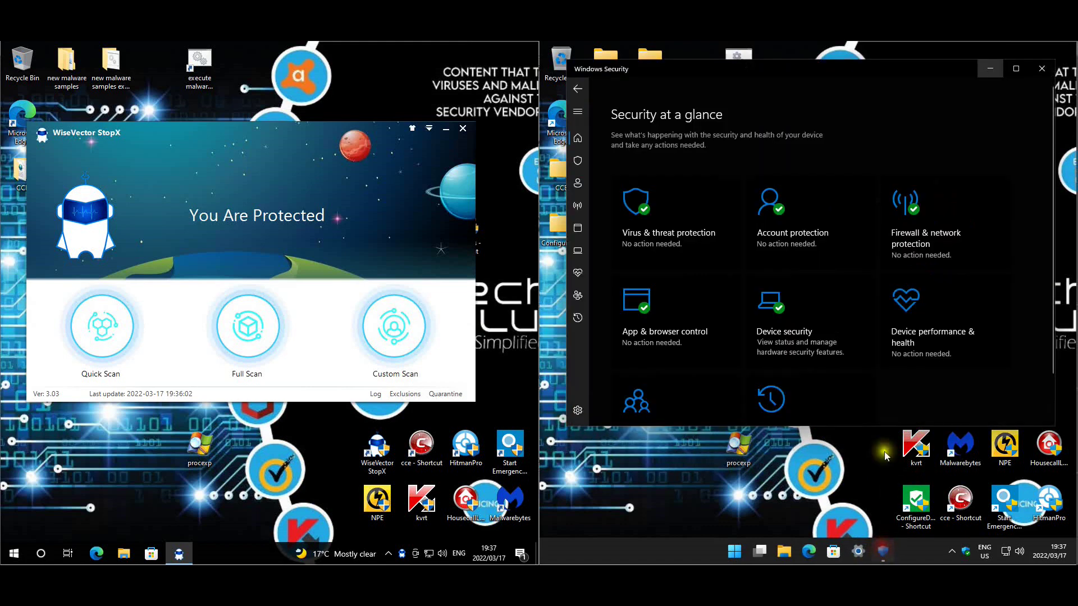
click(660, 224)
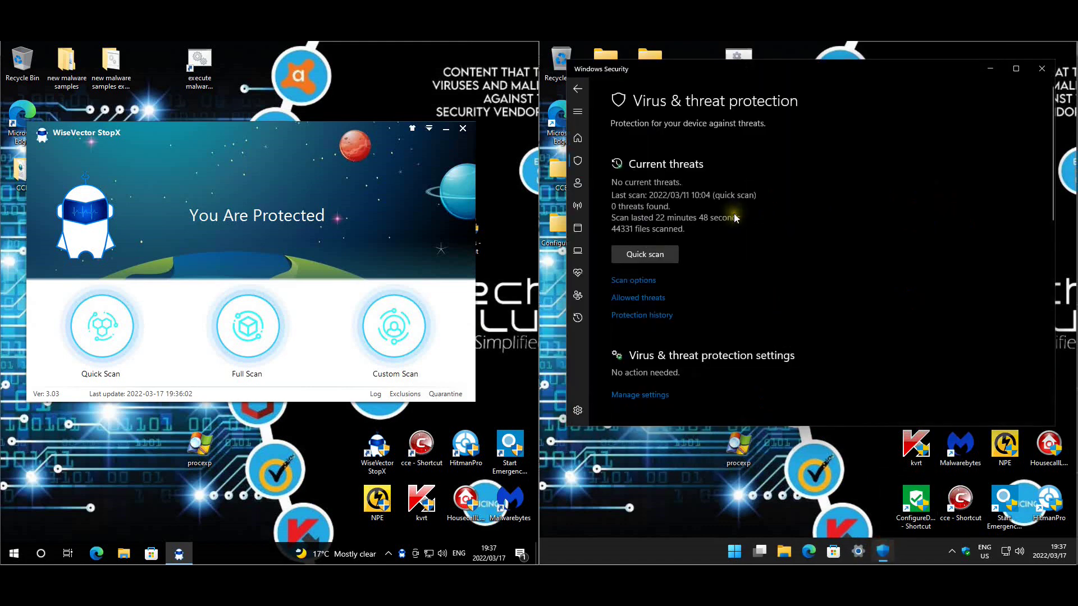
click(650, 396)
scroll(745, 236, down, 6)
scroll(746, 248, down, 5)
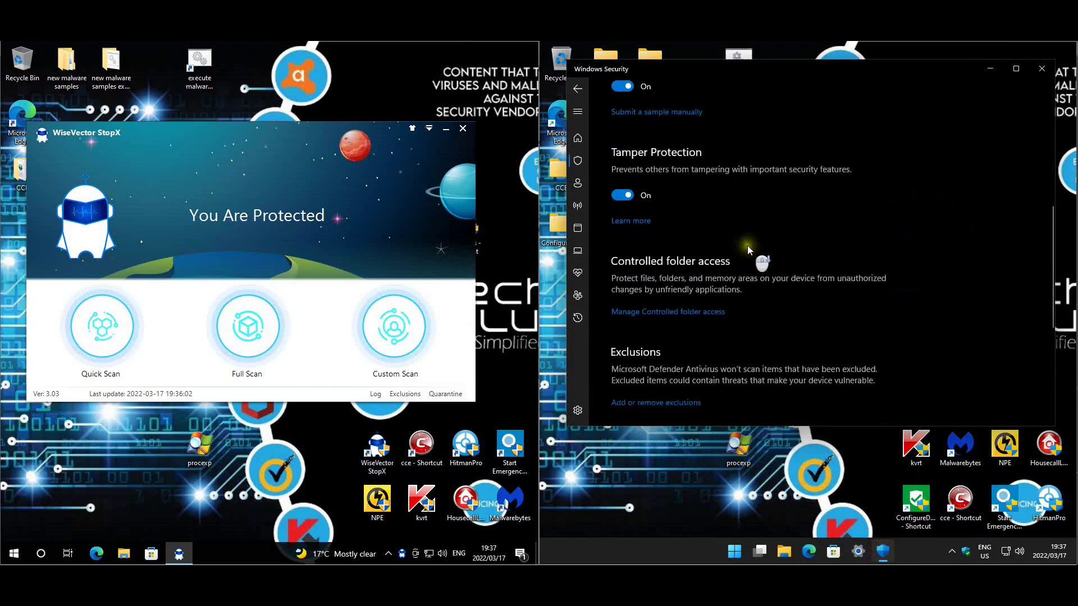
click(707, 262)
scroll(813, 267, down, 5)
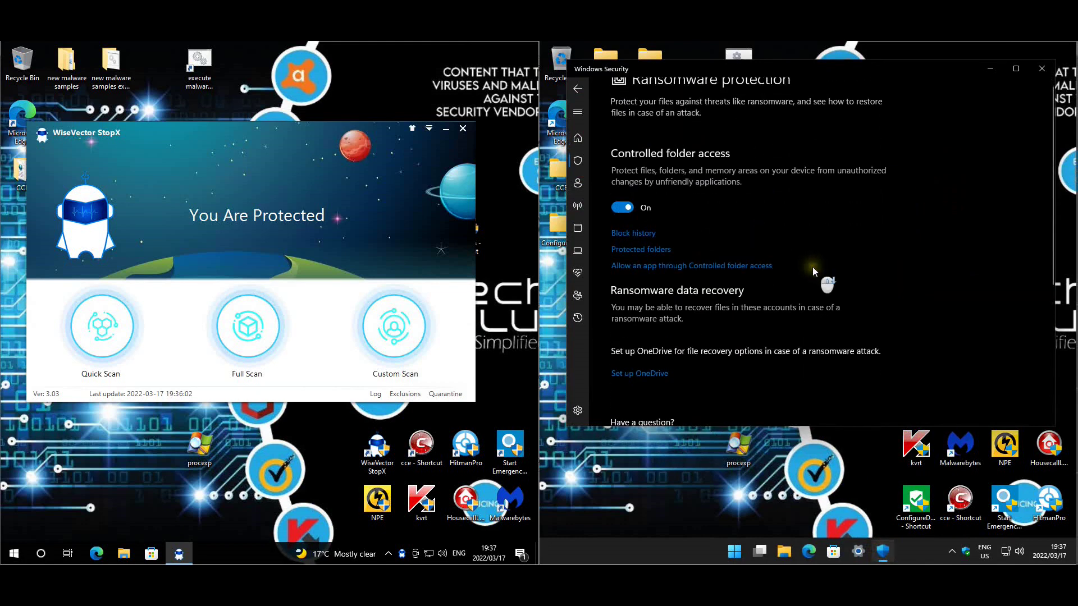
Inspect App & browser control's reputation-based protection and exploit protection program overrides.
click(580, 230)
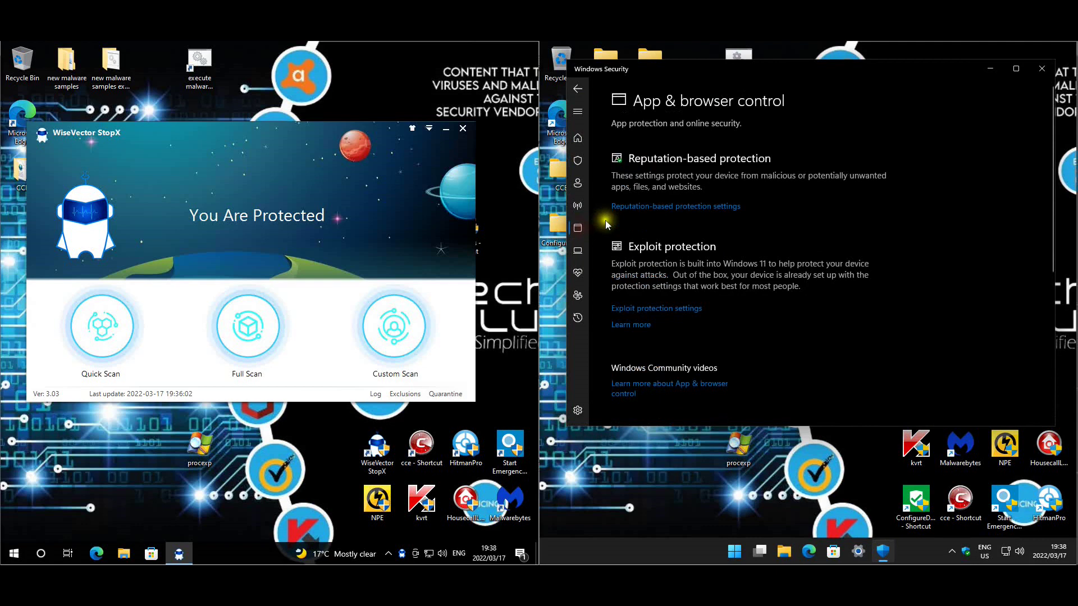
click(680, 206)
scroll(888, 283, down, 10)
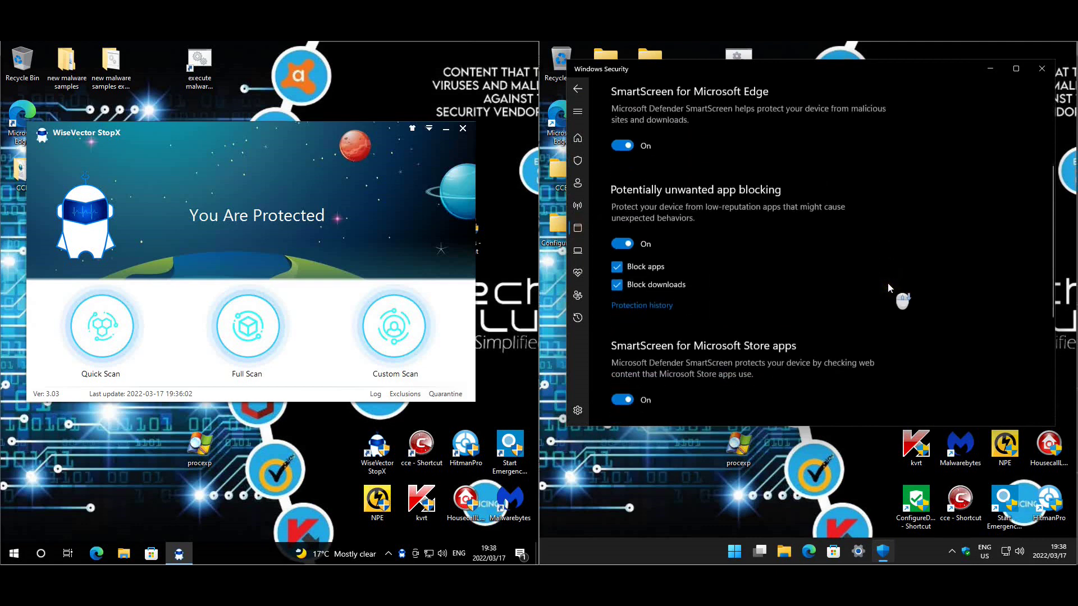
click(575, 88)
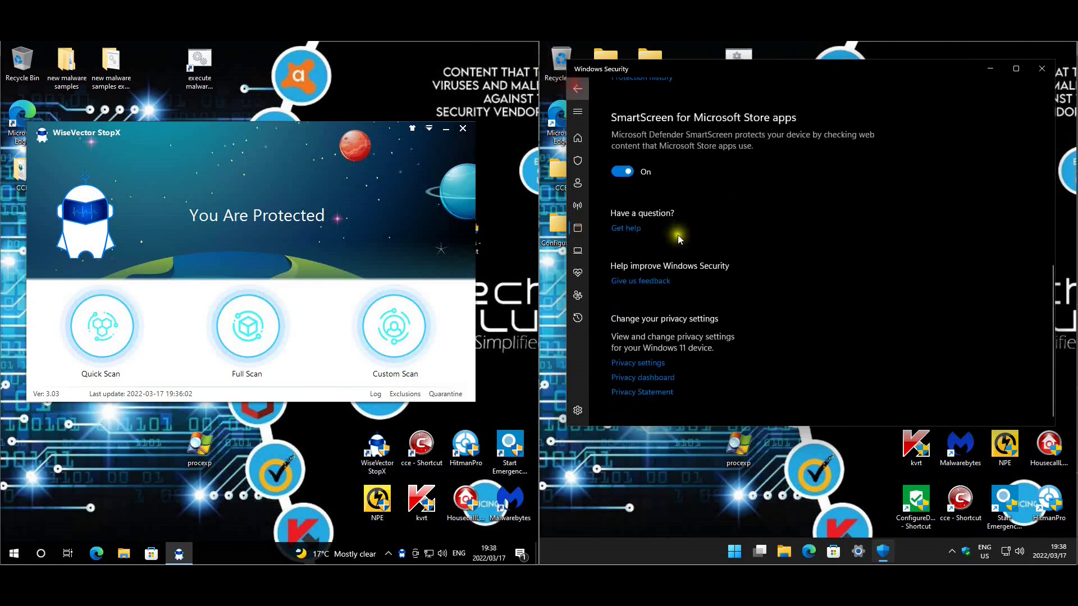
click(664, 310)
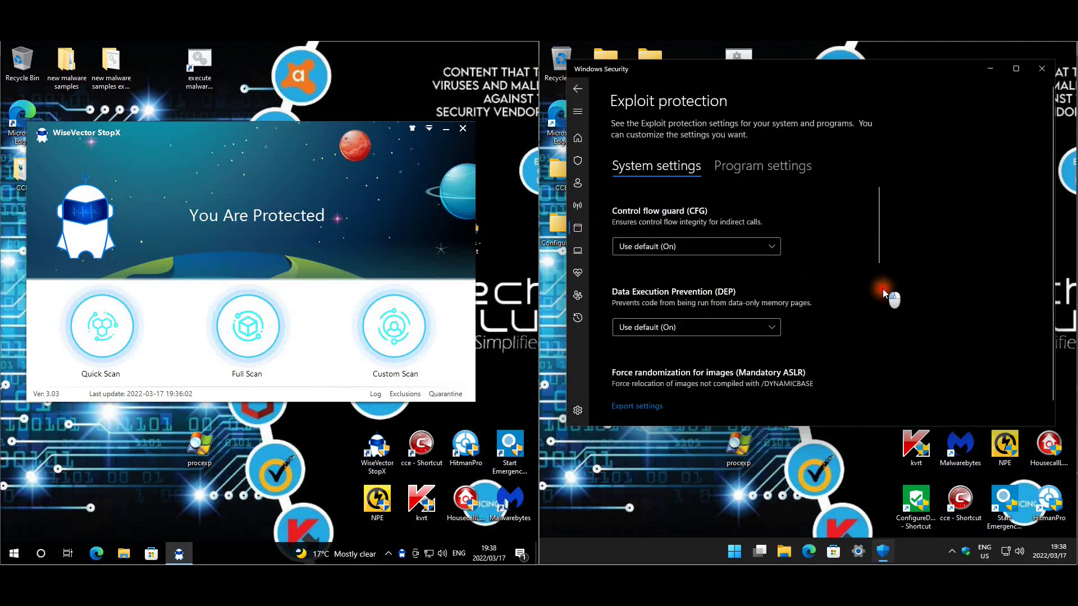
scroll(862, 285, down, 5)
scroll(861, 288, down, 2)
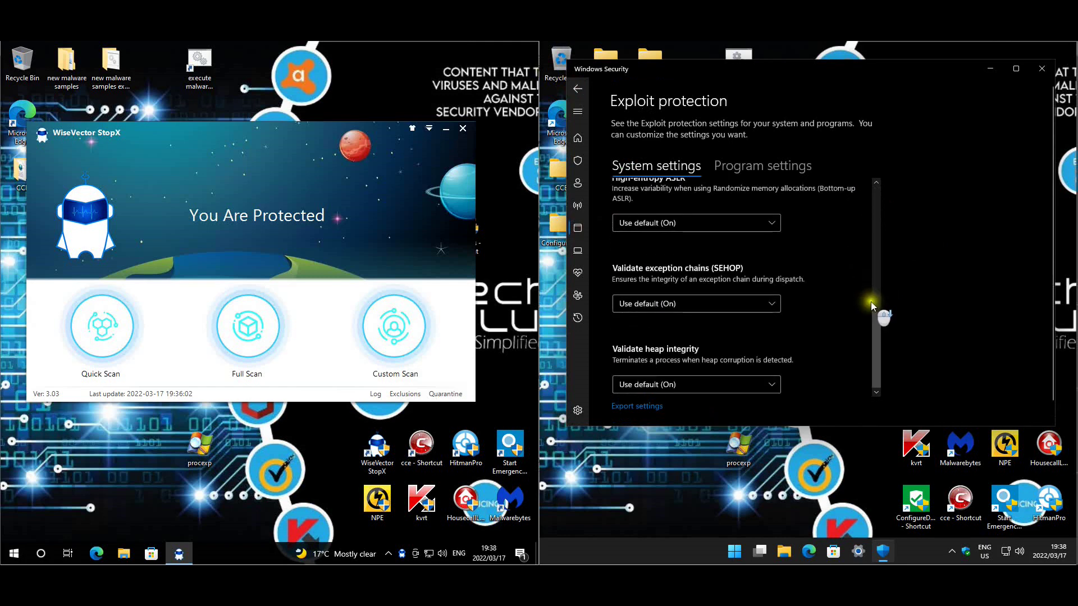
scroll(871, 301, up, 4)
scroll(871, 301, up, 2)
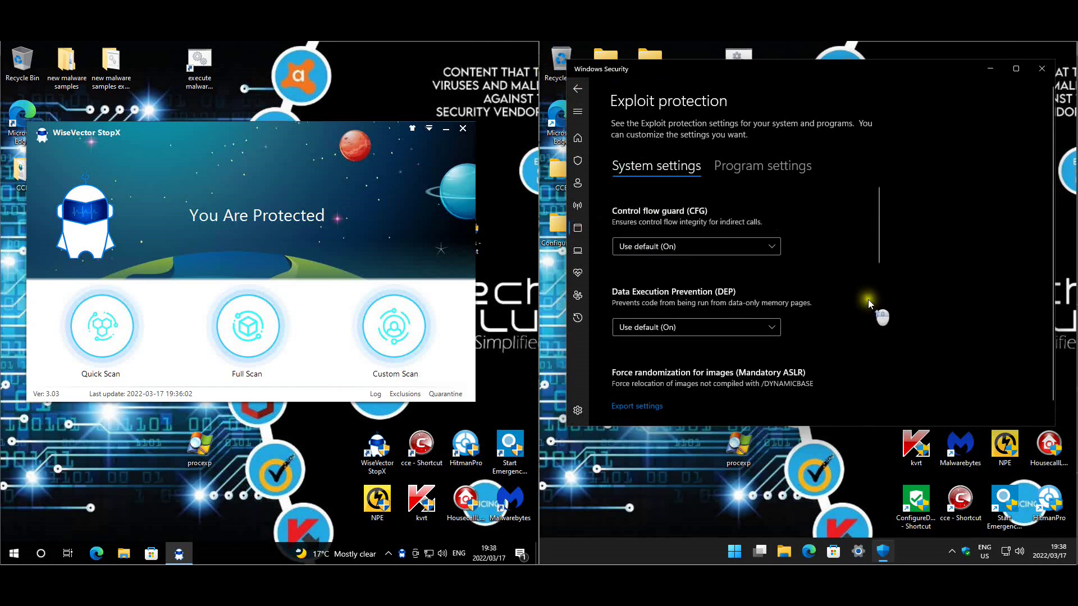
click(773, 172)
scroll(853, 246, down, 5)
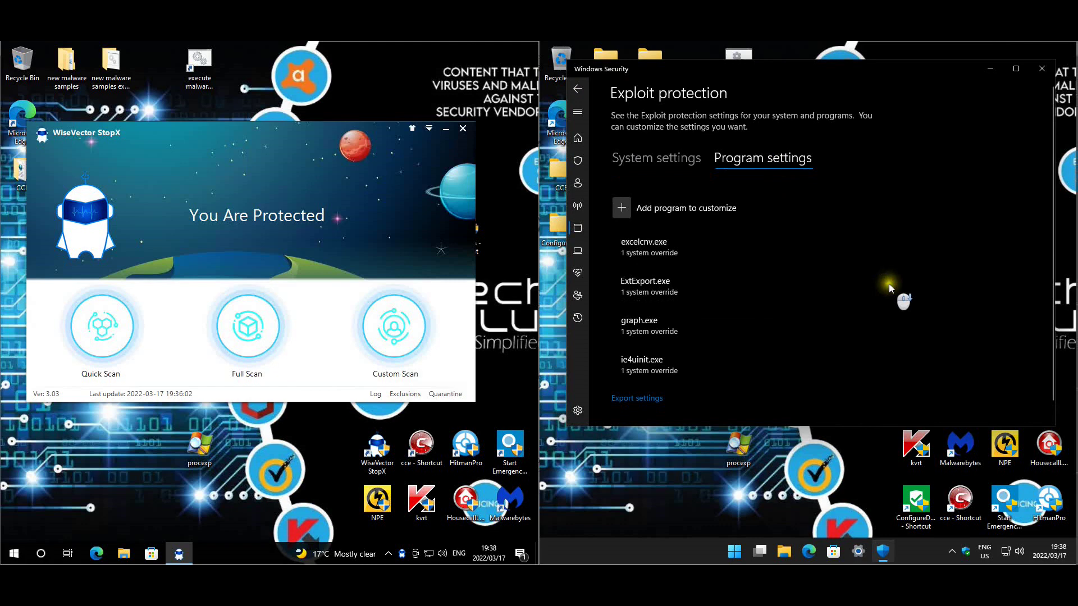
Check the Core isolation details on the Device security page.
click(581, 250)
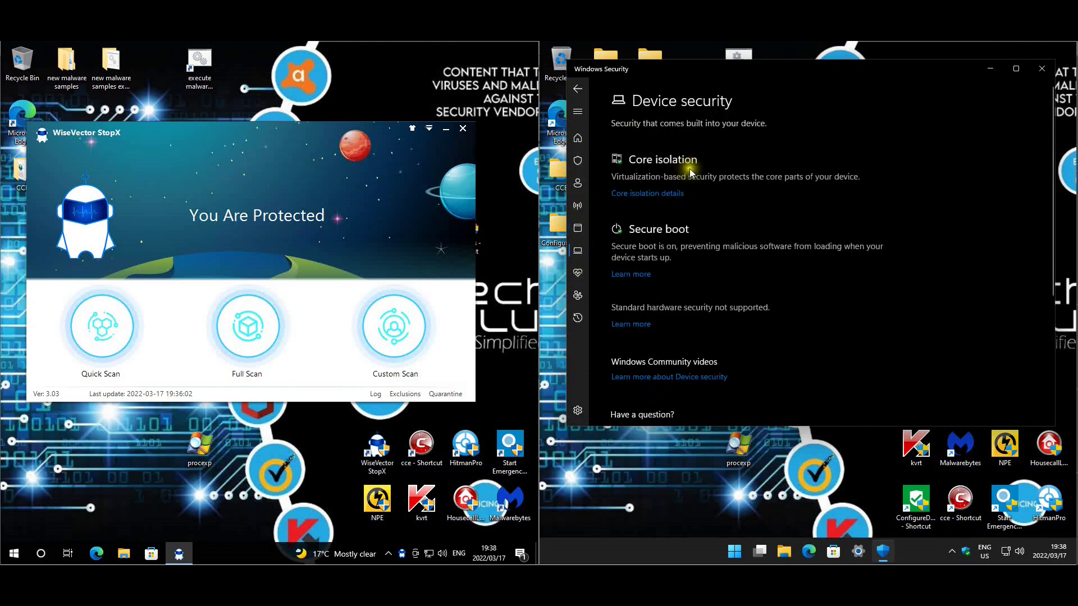
click(679, 193)
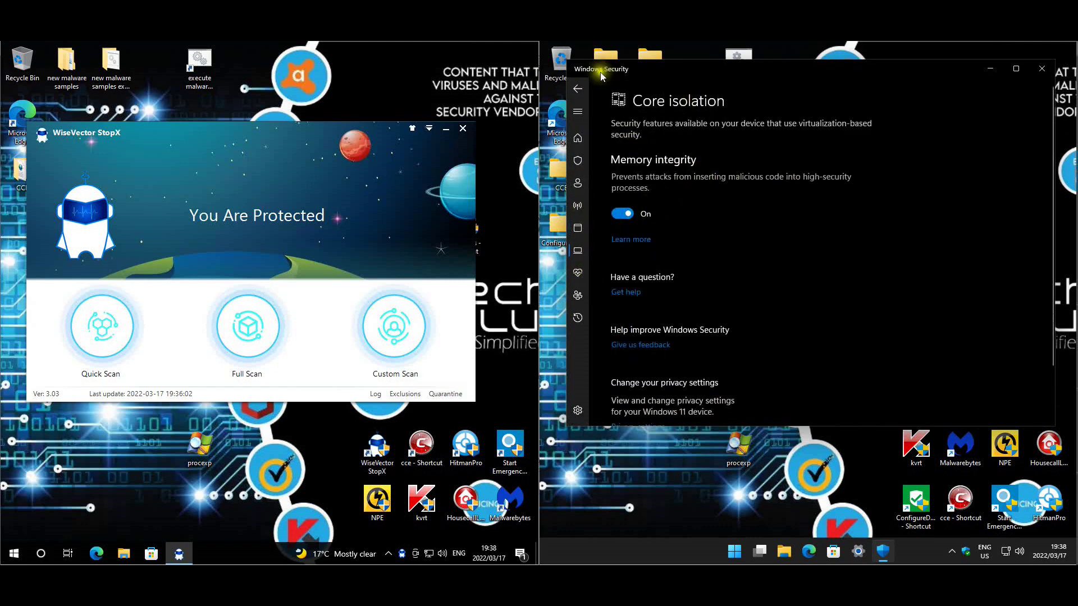
click(577, 88)
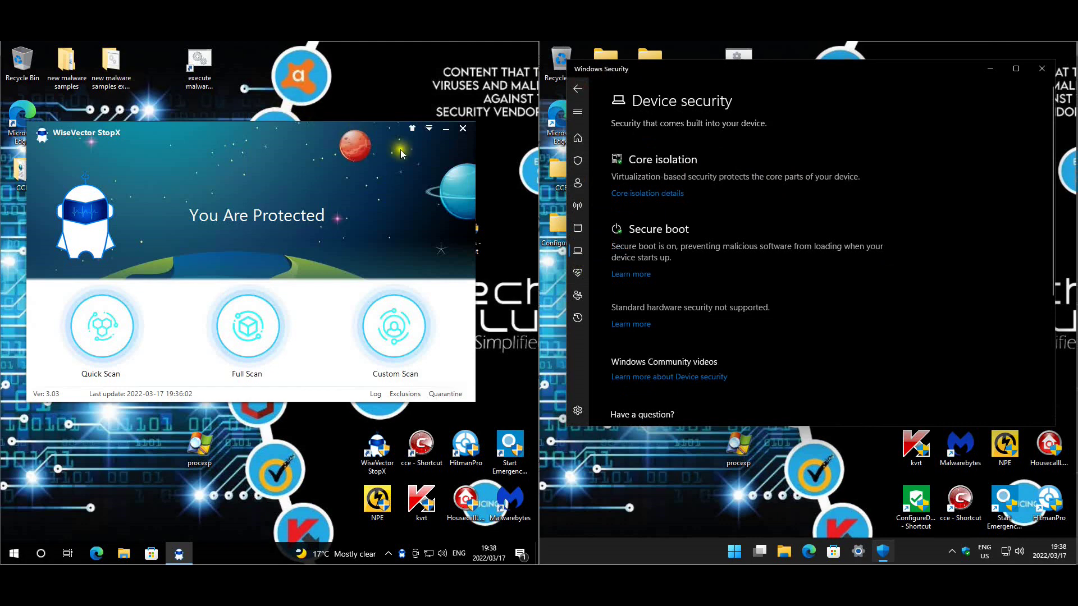
Turn Defender's real-time protection off in Virus & threat protection settings.
click(578, 161)
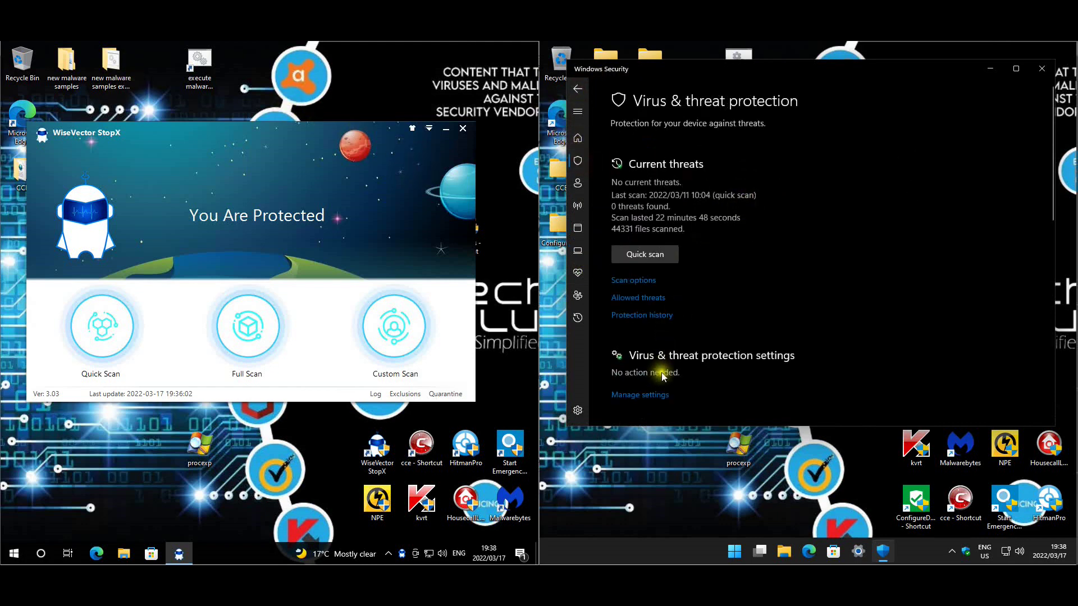
click(640, 395)
click(621, 235)
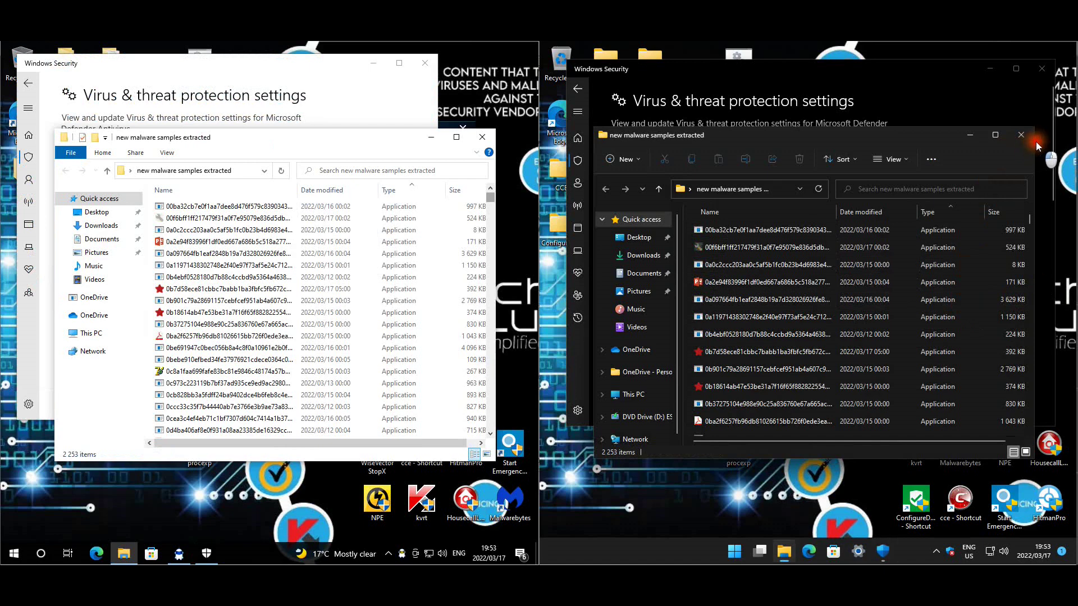
Close the left machine's 'new malware samples extracted' folder window.
click(482, 137)
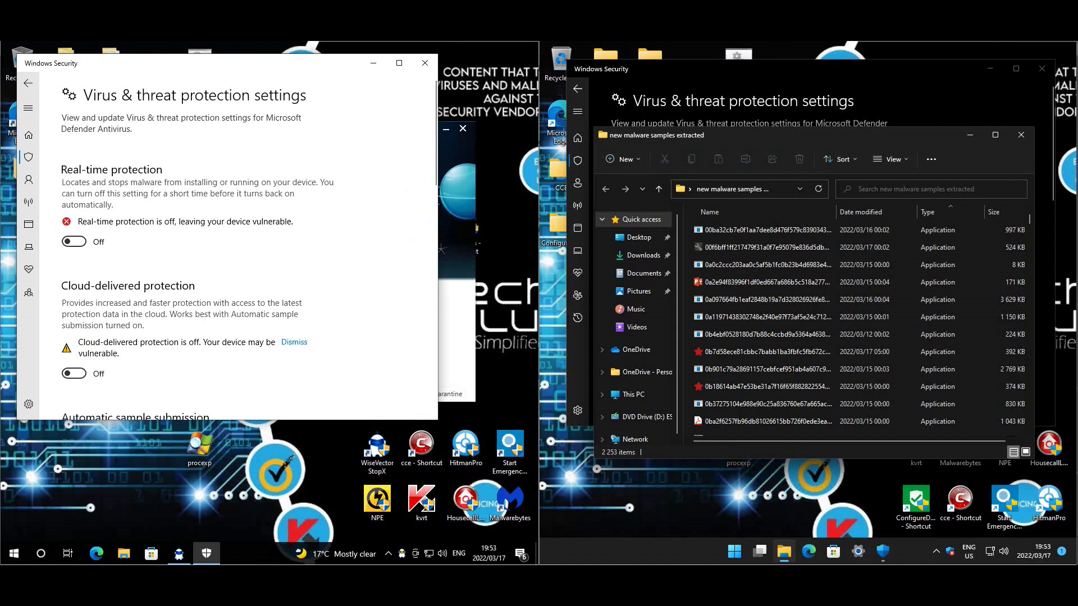
Close the right machine's malware folder, toggle real-time protection, and check StopX's options menu.
click(883, 551)
click(622, 383)
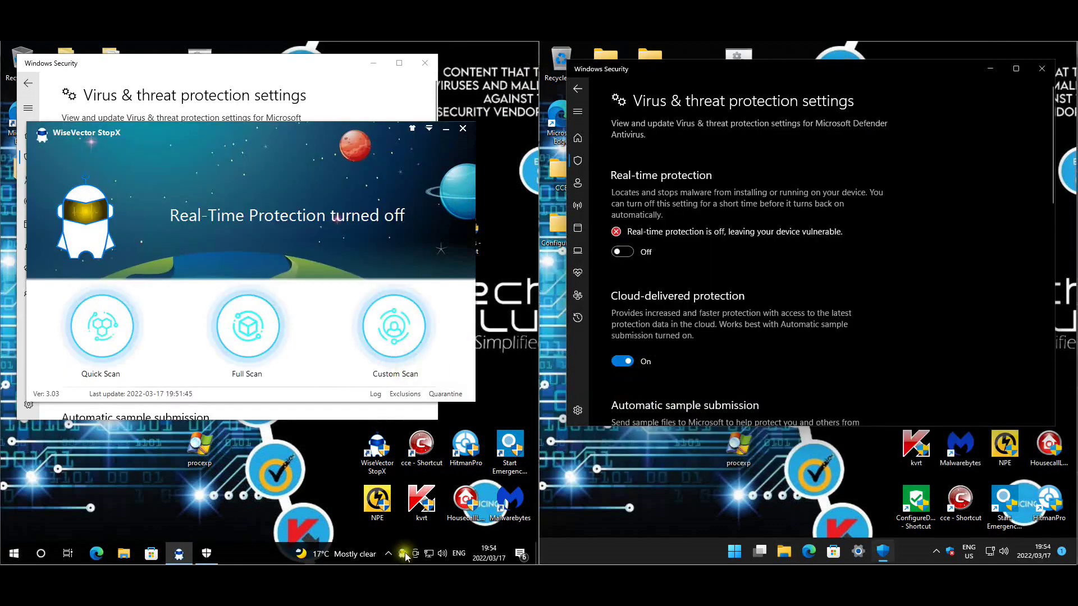
click(622, 251)
click(622, 235)
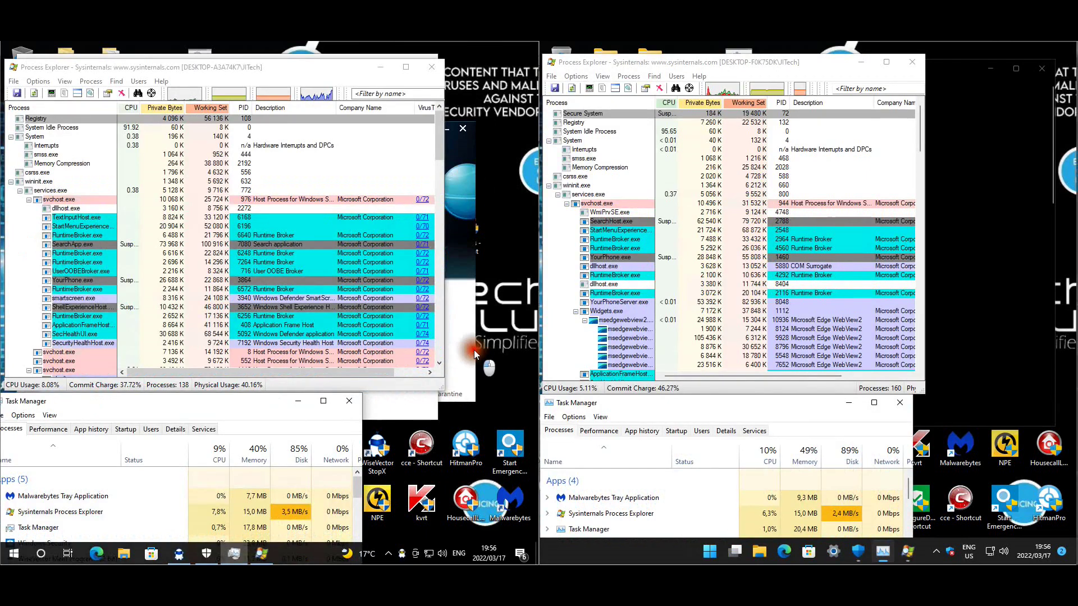
click(467, 327)
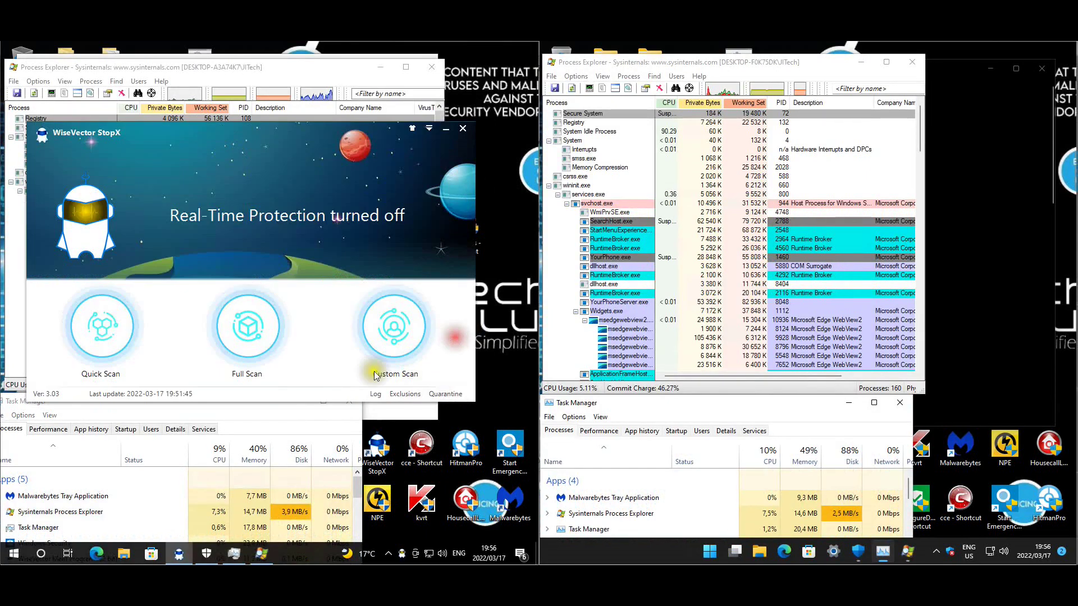
click(430, 129)
click(430, 129)
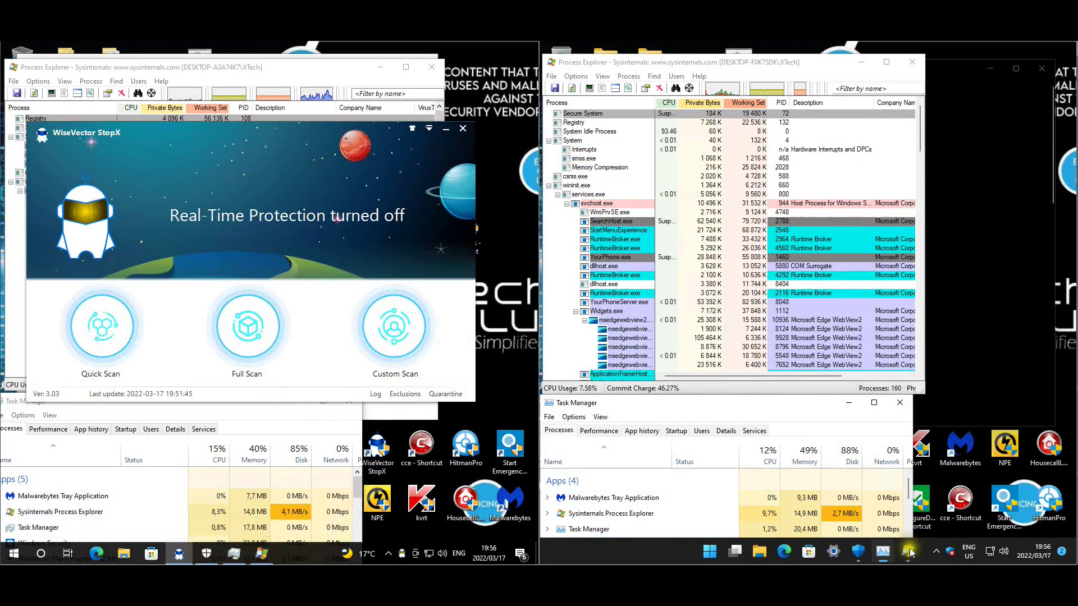
Turn Defender real-time protection back on and approve the UAC prompt, with StopX's tray menu open.
click(859, 553)
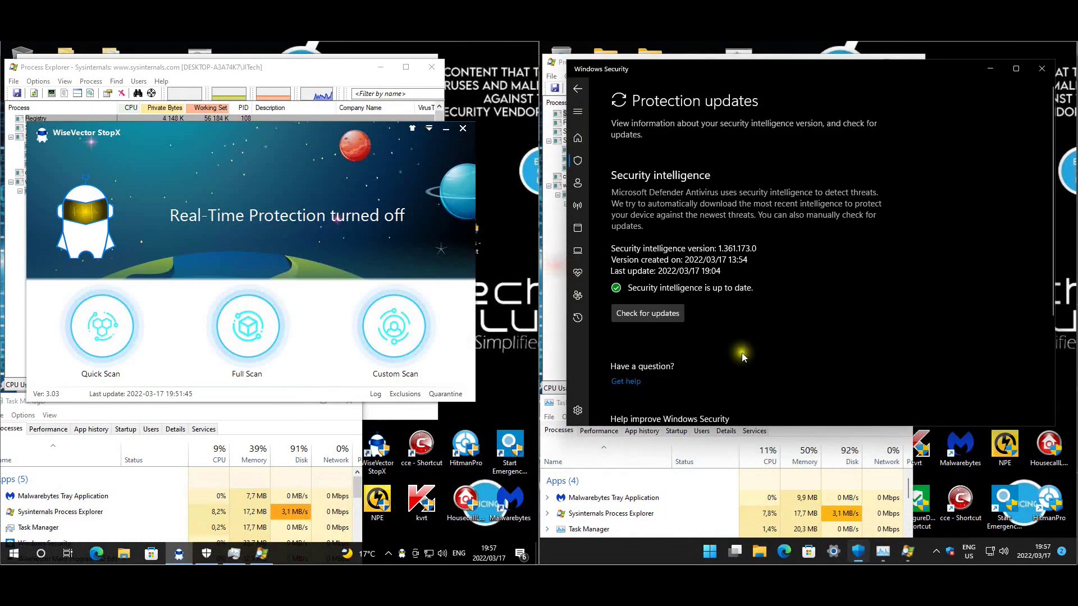
click(578, 161)
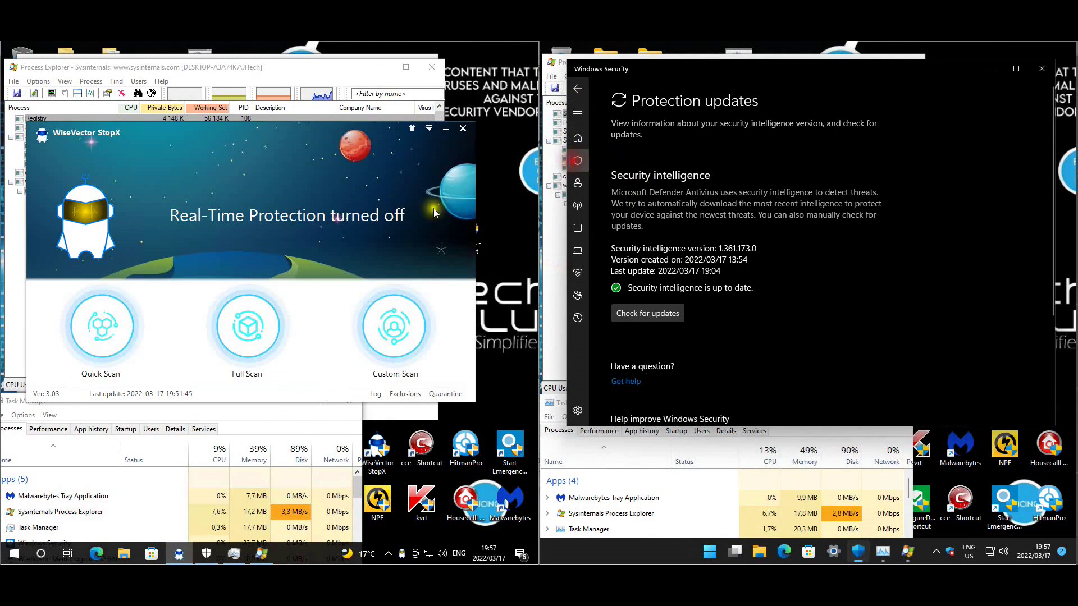
right_click(405, 556)
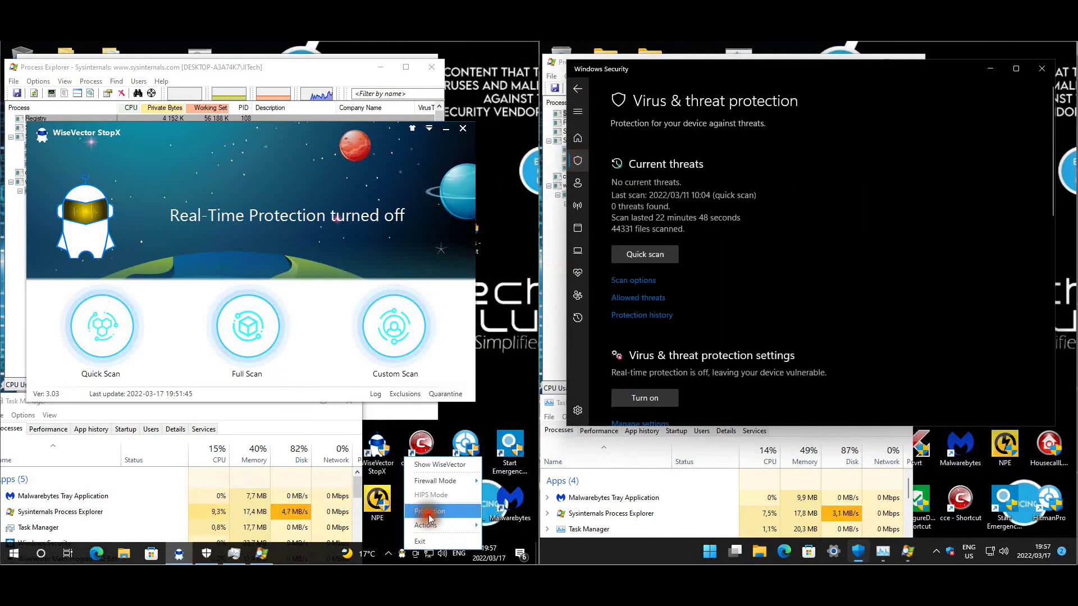
mouse_move(409, 509)
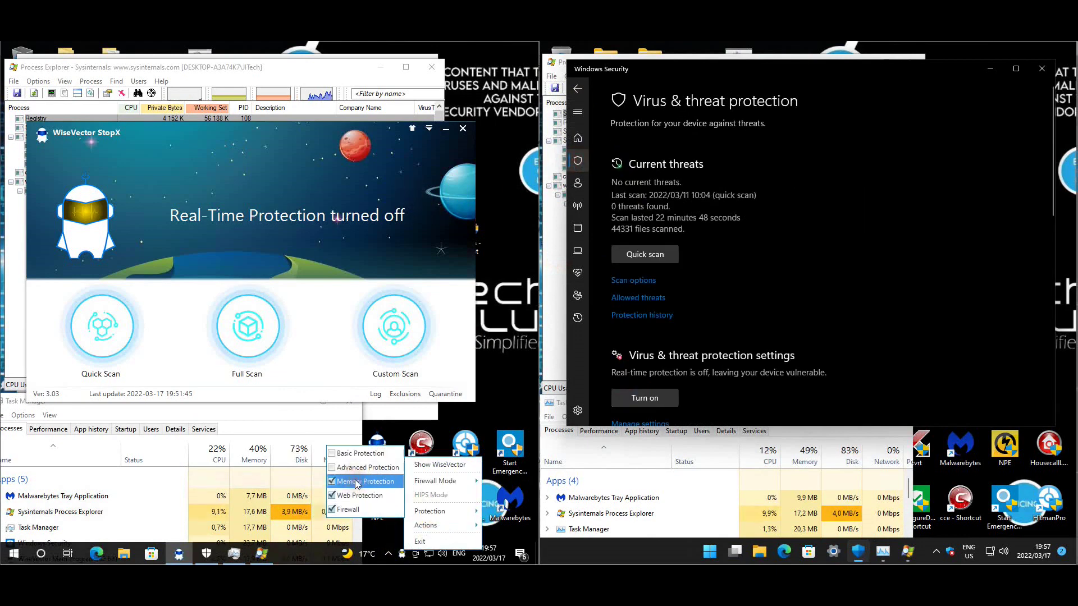
scroll(674, 388, down, 3)
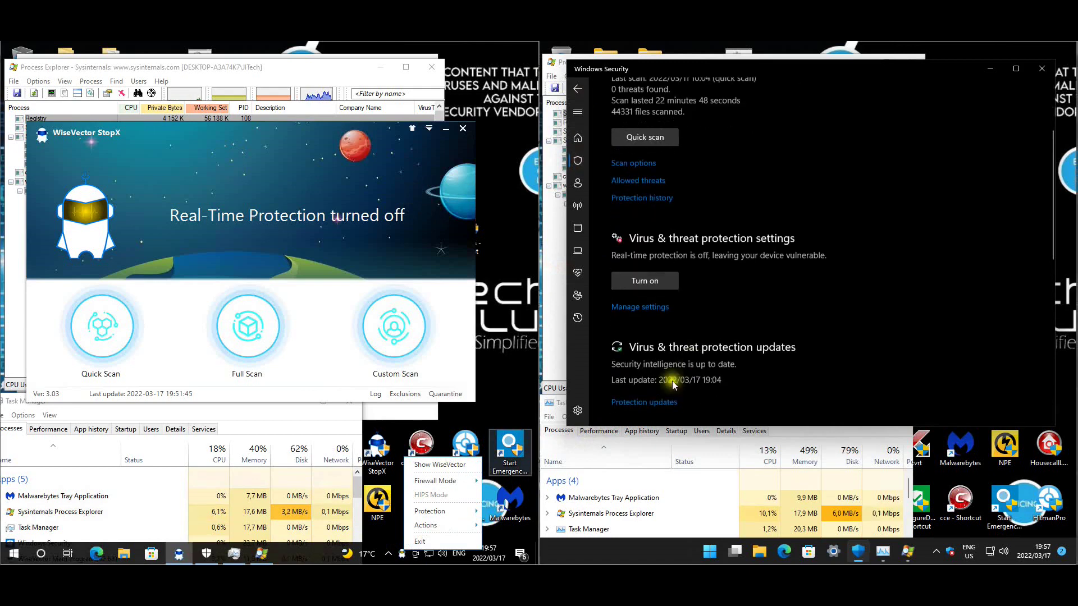
click(656, 268)
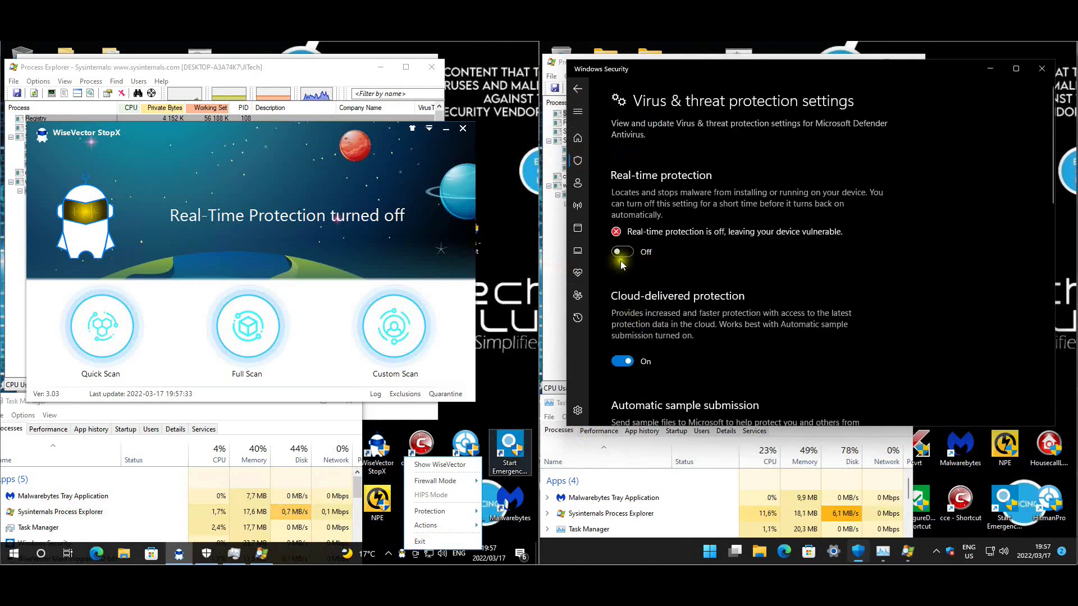
click(621, 258)
click(730, 382)
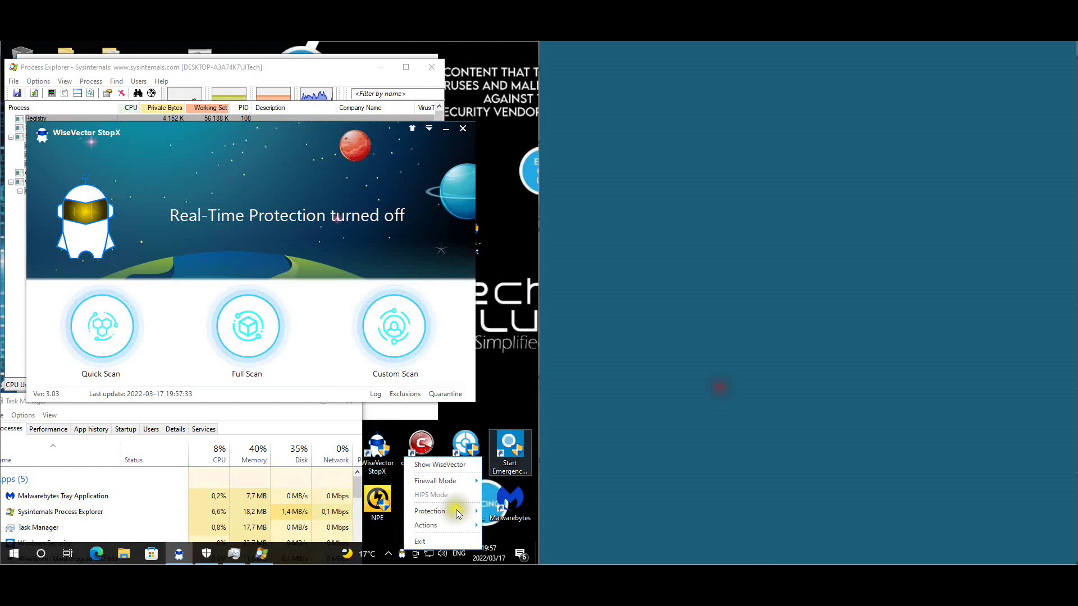
Enable StopX Advanced Protection and Basic Protection from its tray menu.
mouse_move(430, 510)
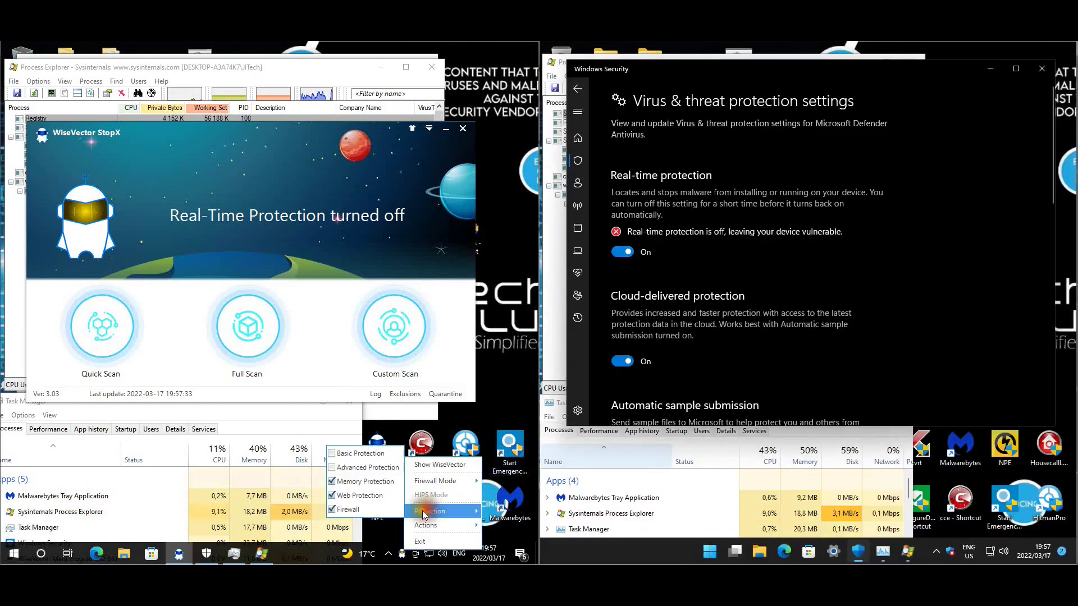
click(351, 468)
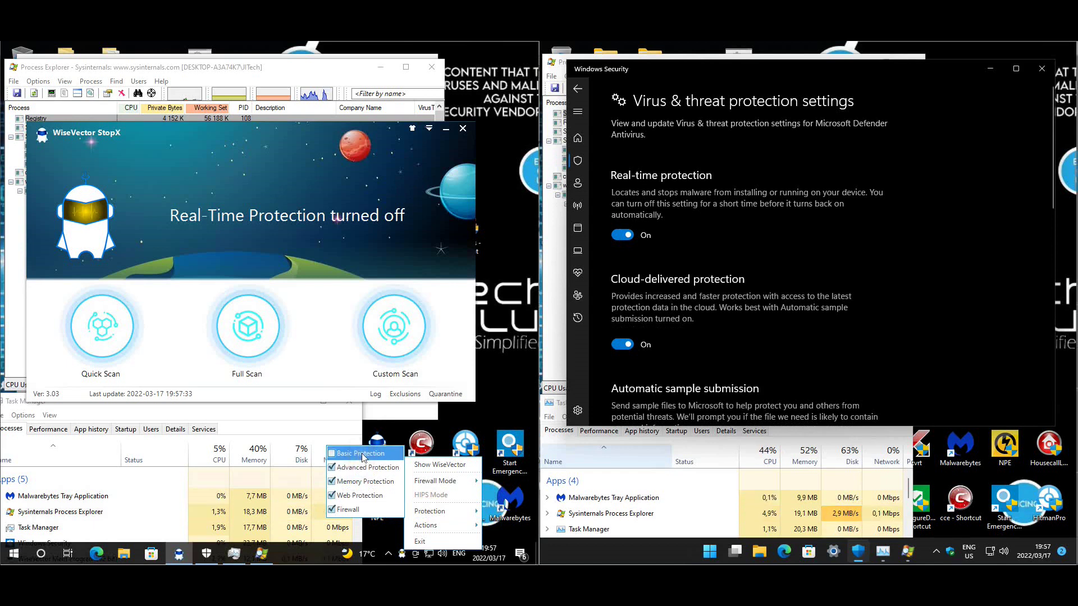
click(362, 455)
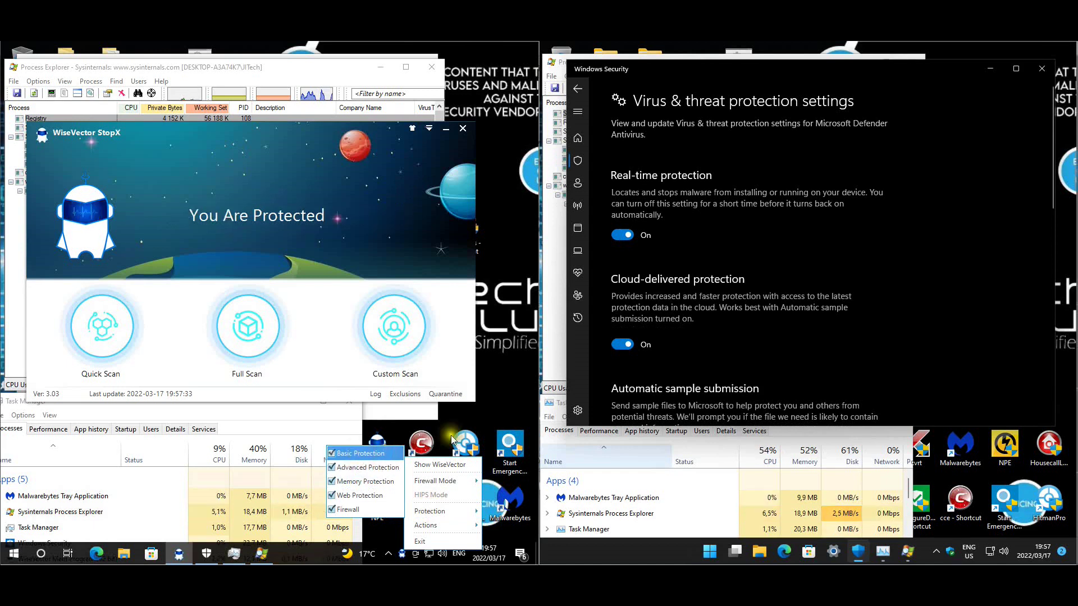
click(497, 393)
Check Defender's Ransomware protection Controlled folder access settings.
scroll(794, 225, down, 15)
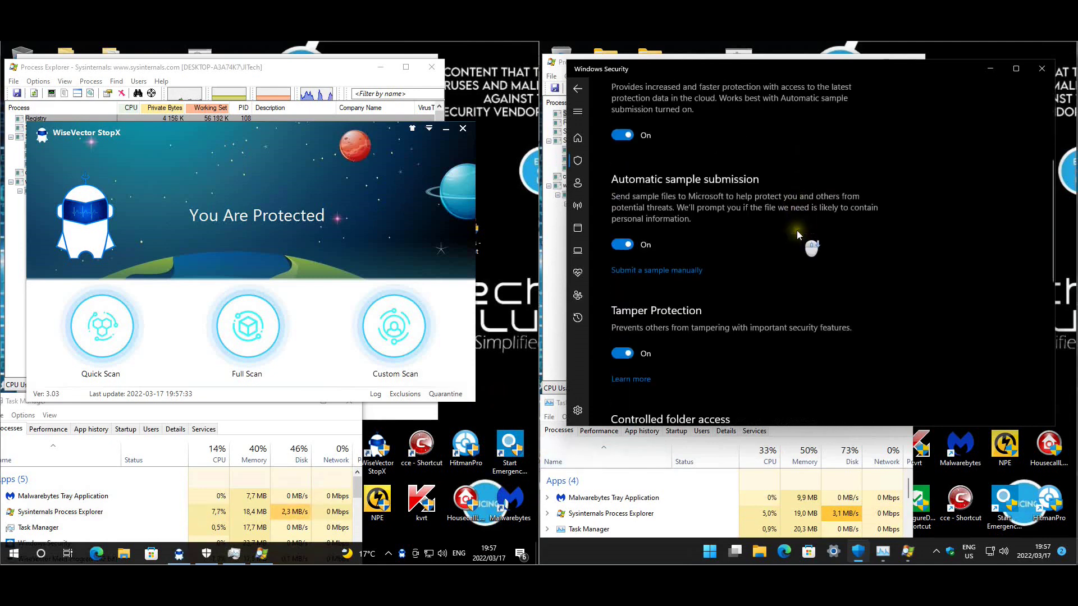
scroll(672, 160, up, 3)
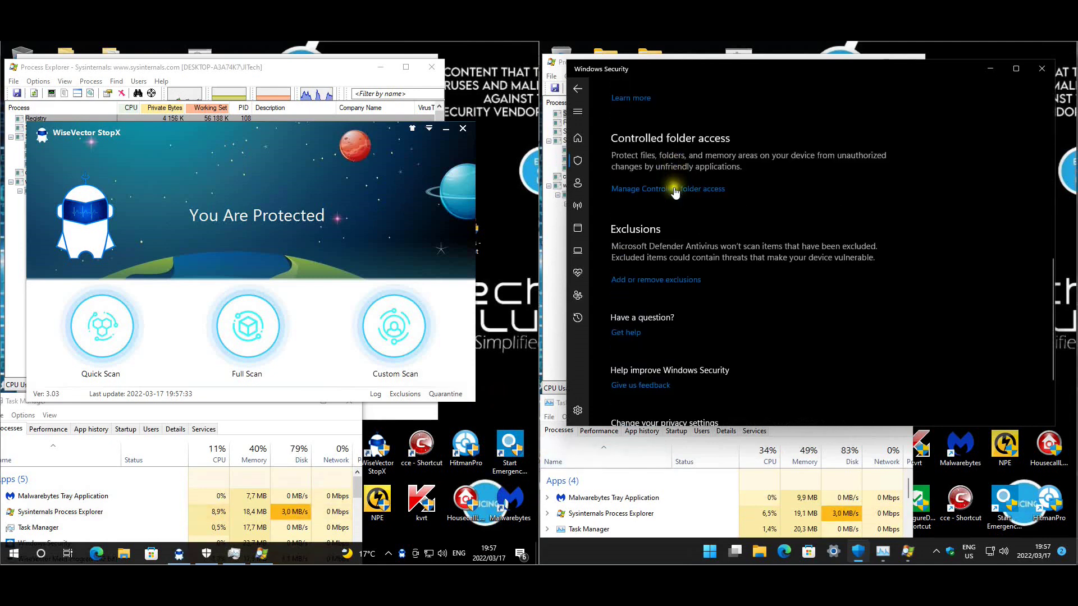
click(673, 191)
scroll(741, 250, down, 5)
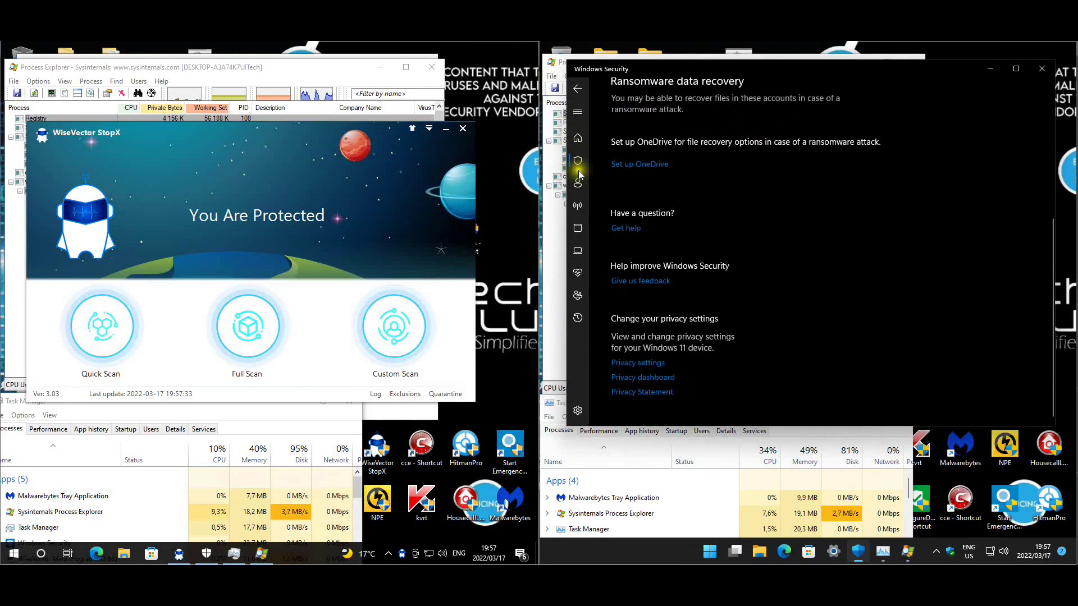
Review Reputation-based protection and Core isolation, then close Windows Security.
click(577, 228)
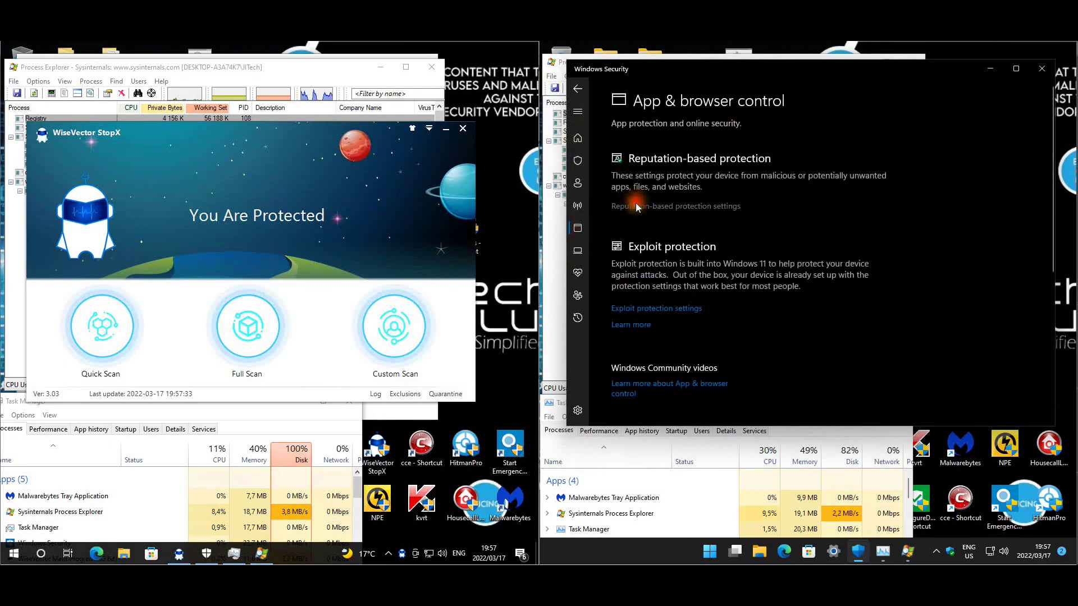
click(636, 206)
click(577, 250)
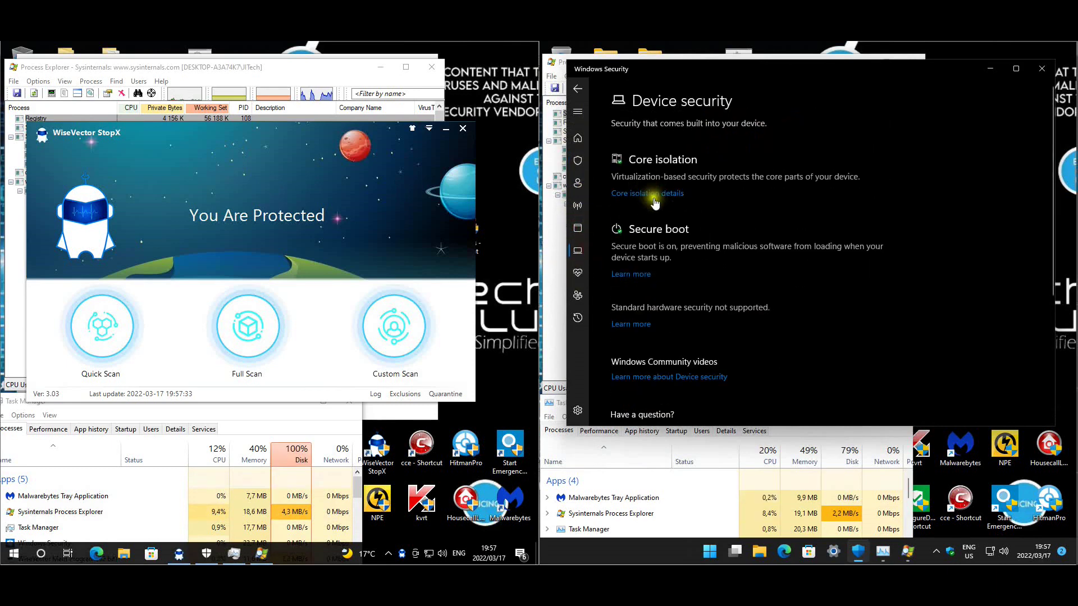
click(654, 197)
click(1041, 68)
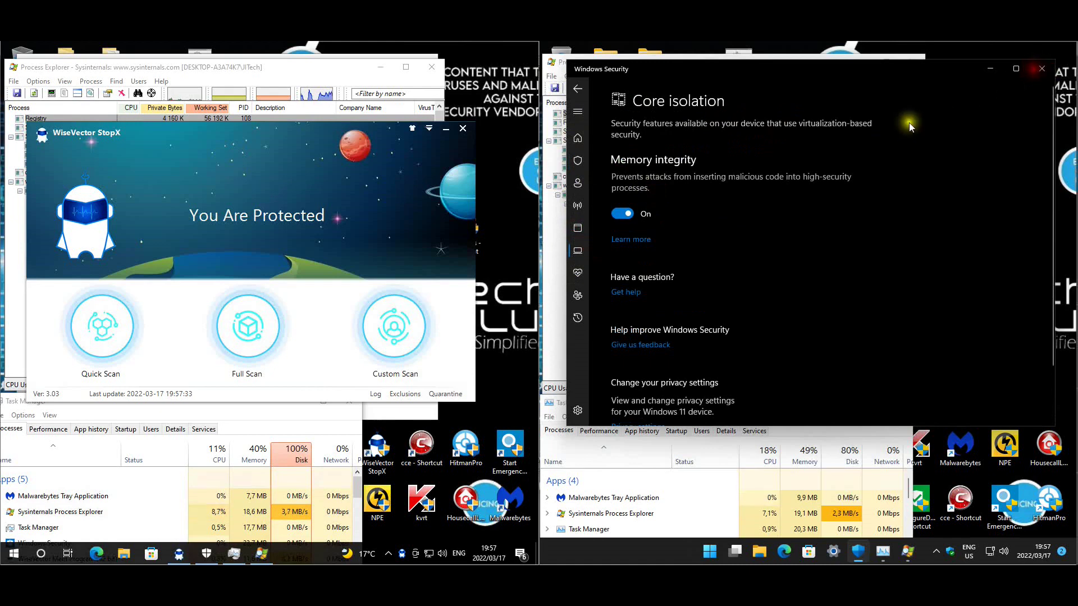
Open StopX Settings, view the Advanced and Other tabs, and confirm with OK.
click(431, 130)
click(435, 163)
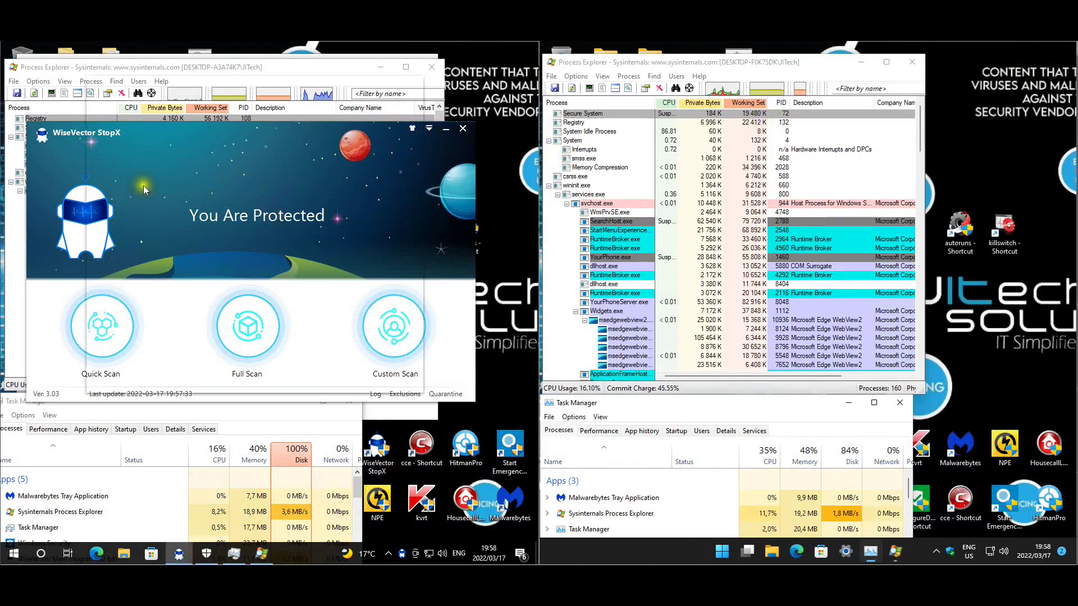
click(161, 110)
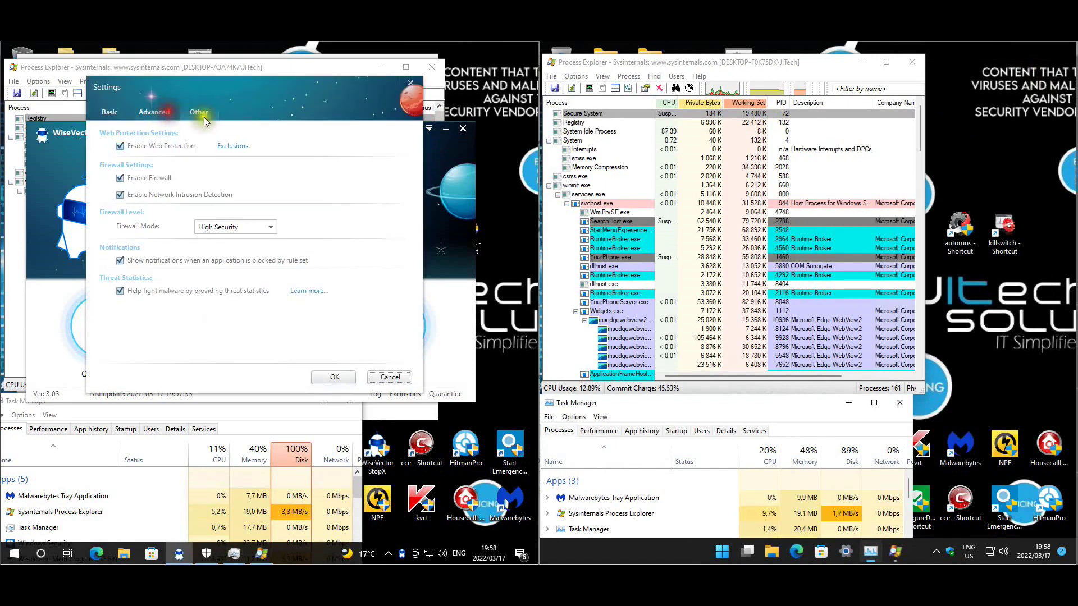
click(207, 113)
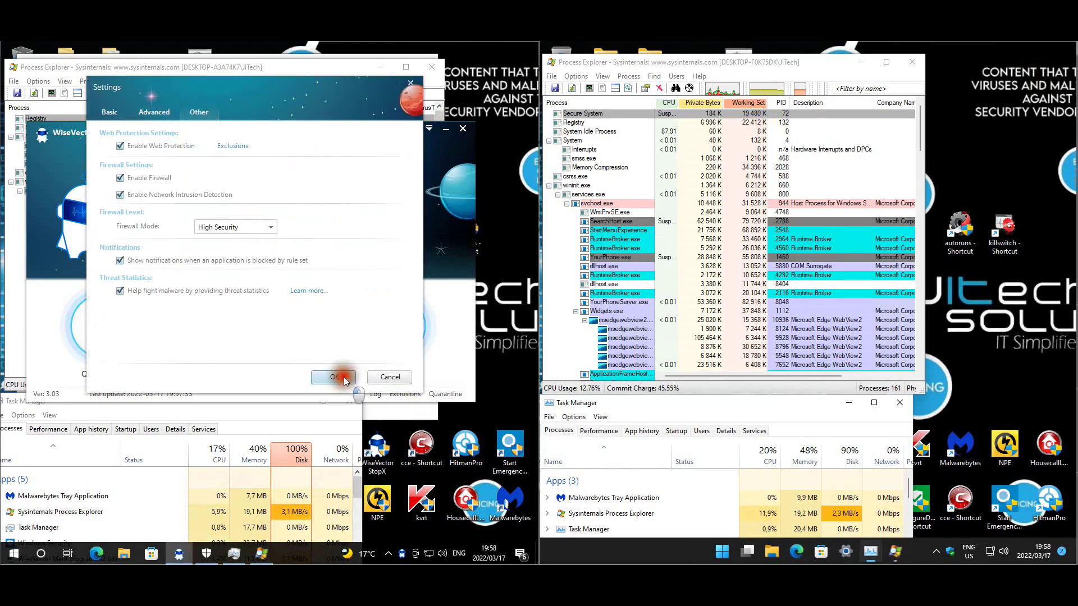
click(390, 376)
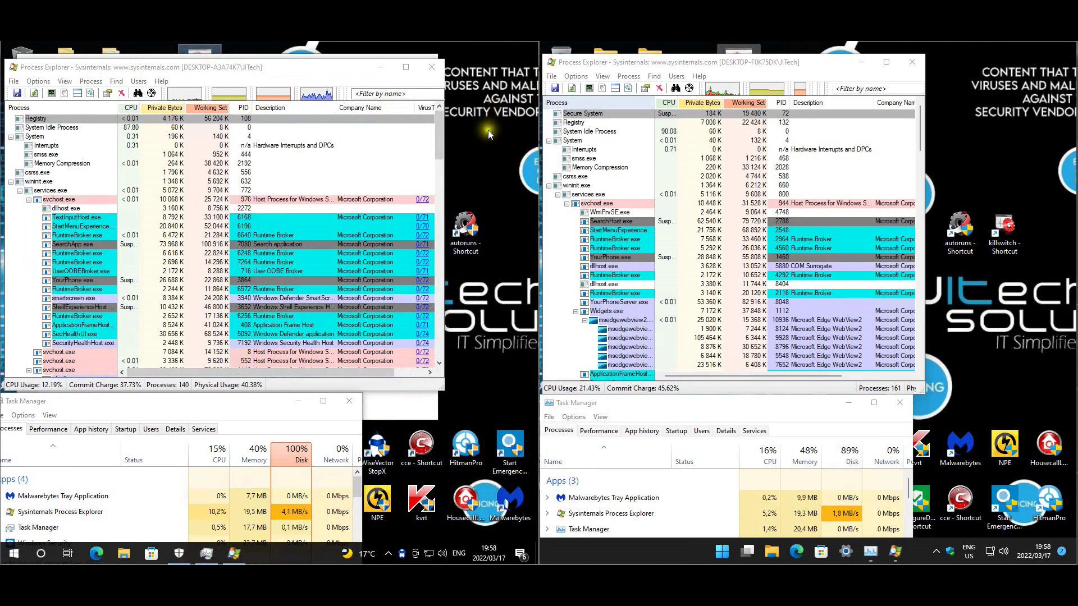
Launch the malware execution script and move both consoles aside to reveal Process Explorer.
click(360, 112)
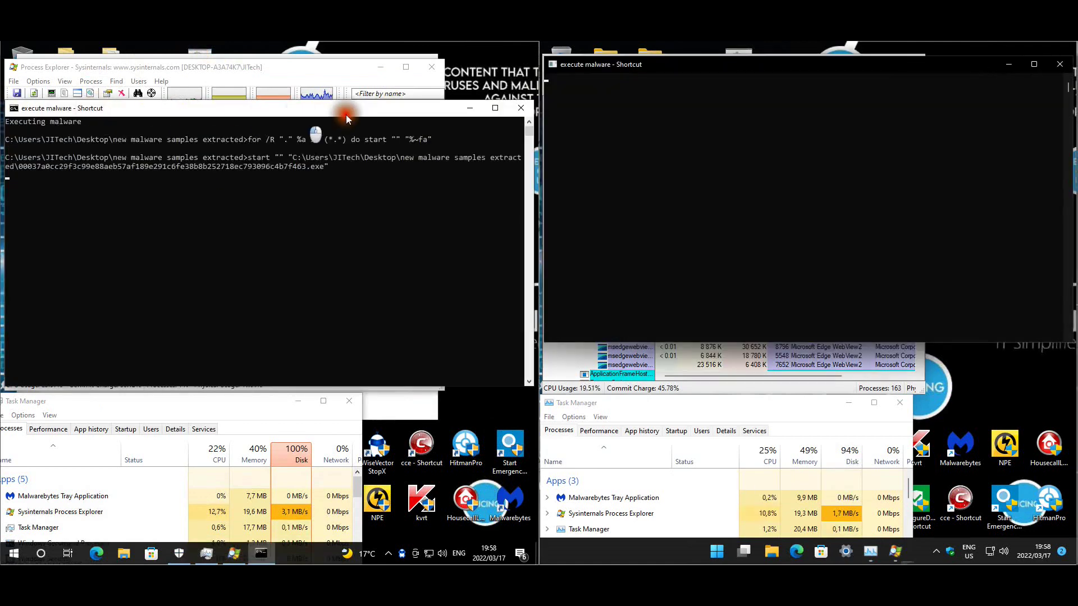
drag(143, 112, 523, 106)
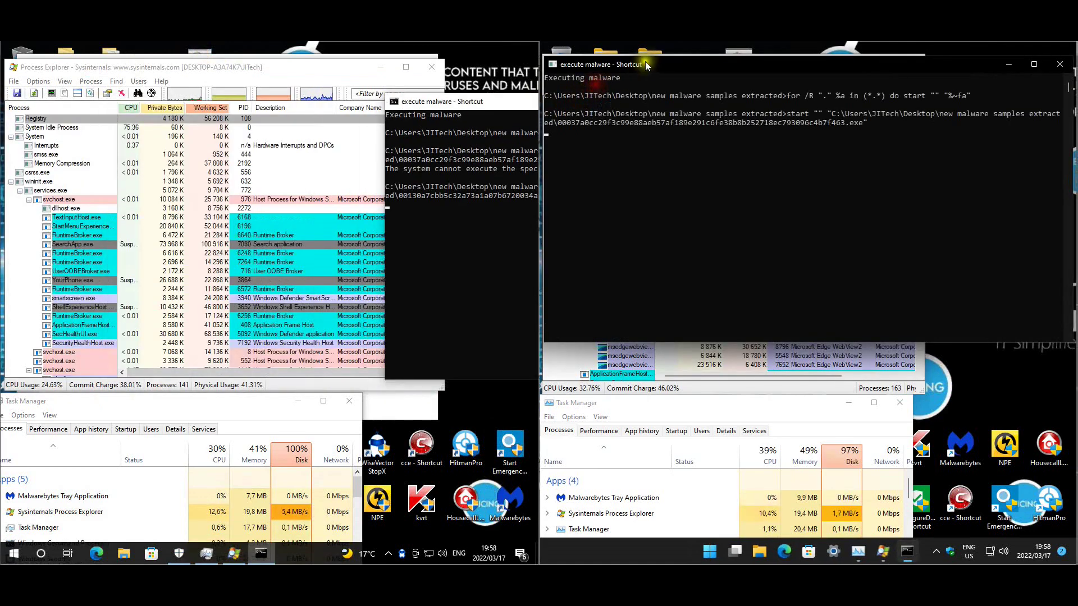
drag(594, 67, 999, 80)
click(502, 120)
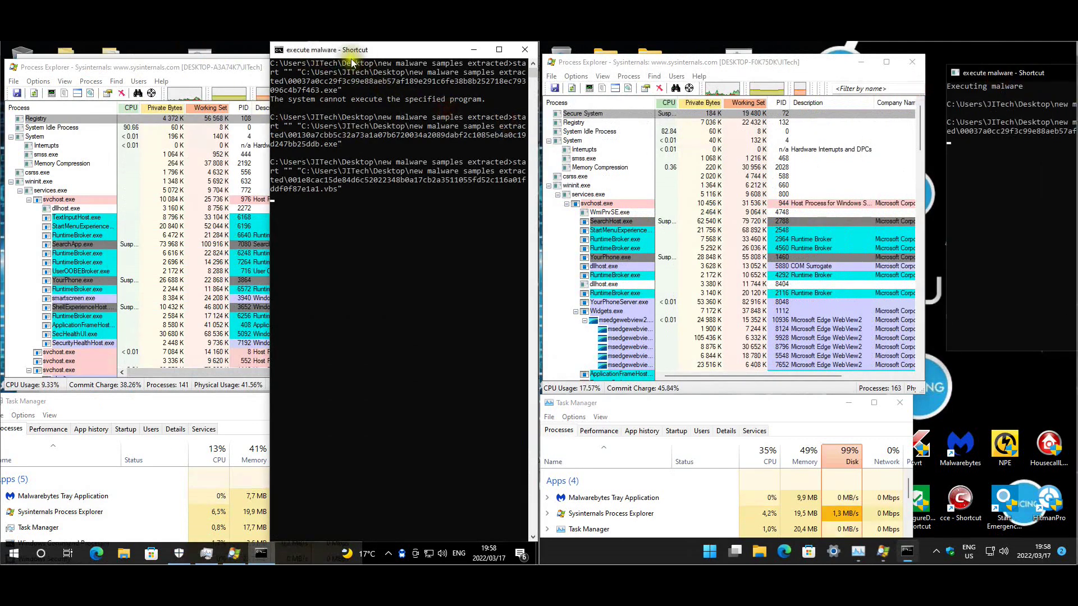
drag(426, 81, 500, 77)
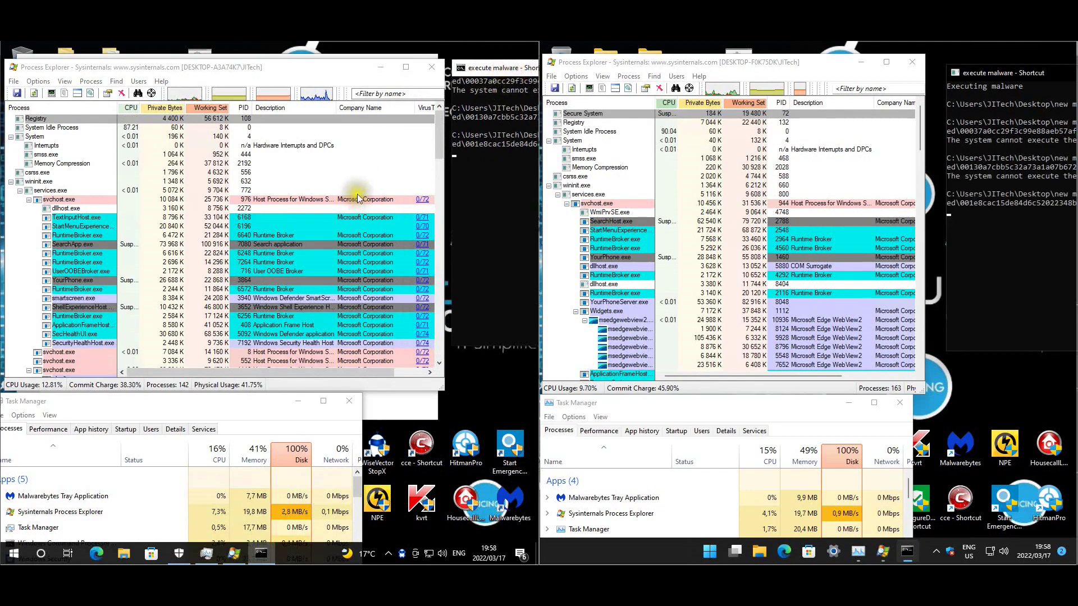
key(alt+Tab)
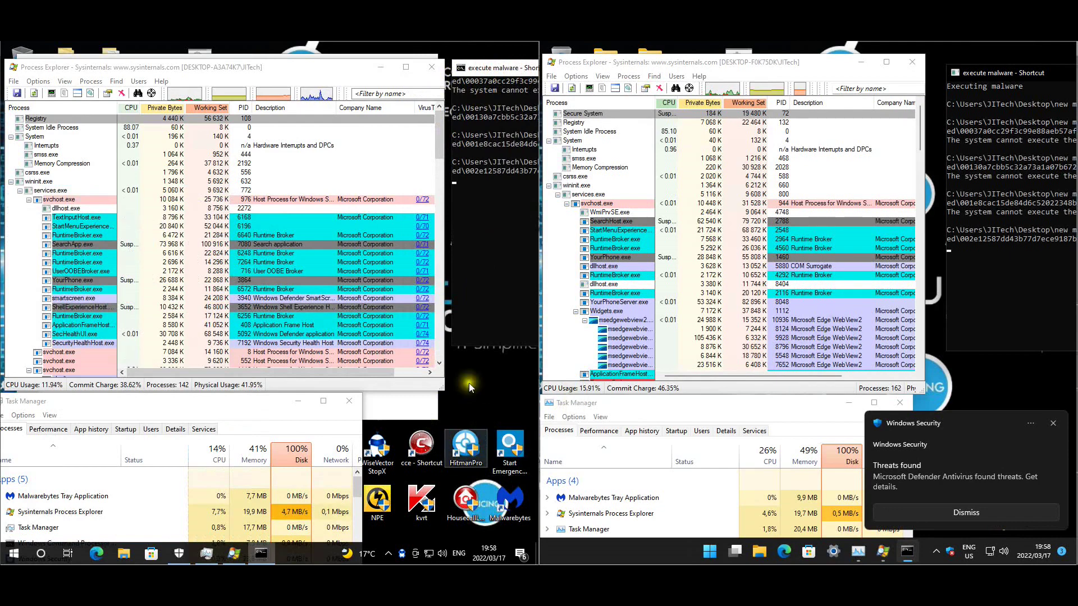
Close Defender's protection settings, dismiss the Windows Script Host error, and select rdpclip.exe.
click(415, 405)
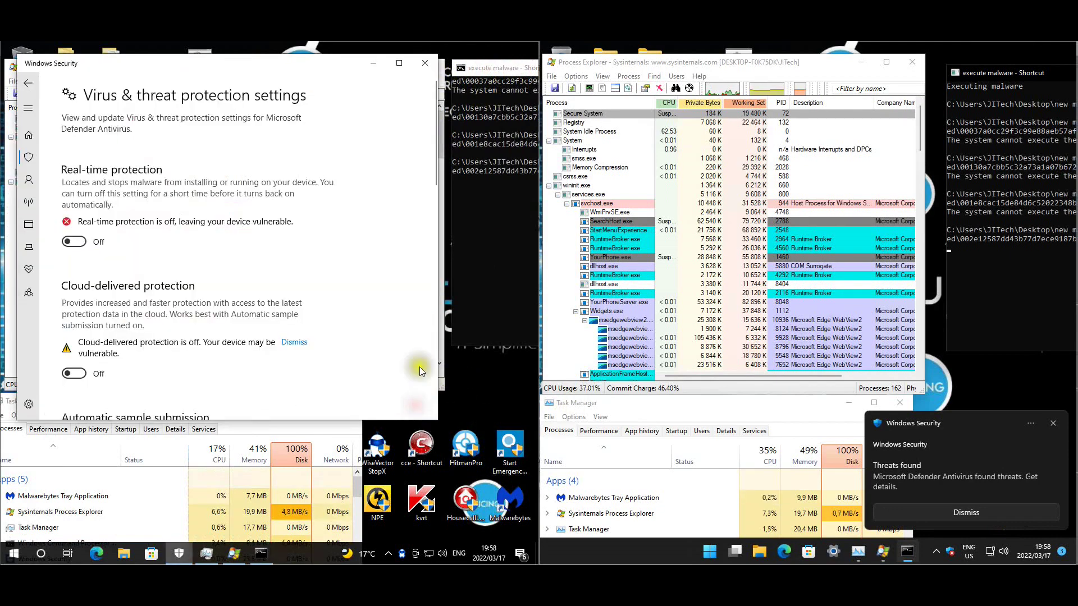
click(426, 72)
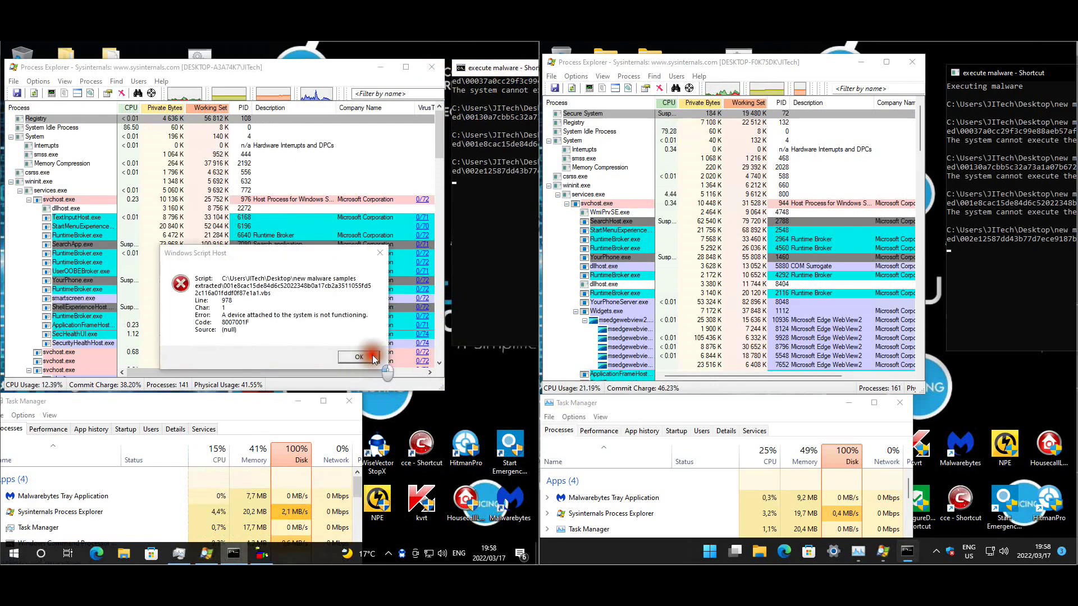
click(370, 362)
click(402, 370)
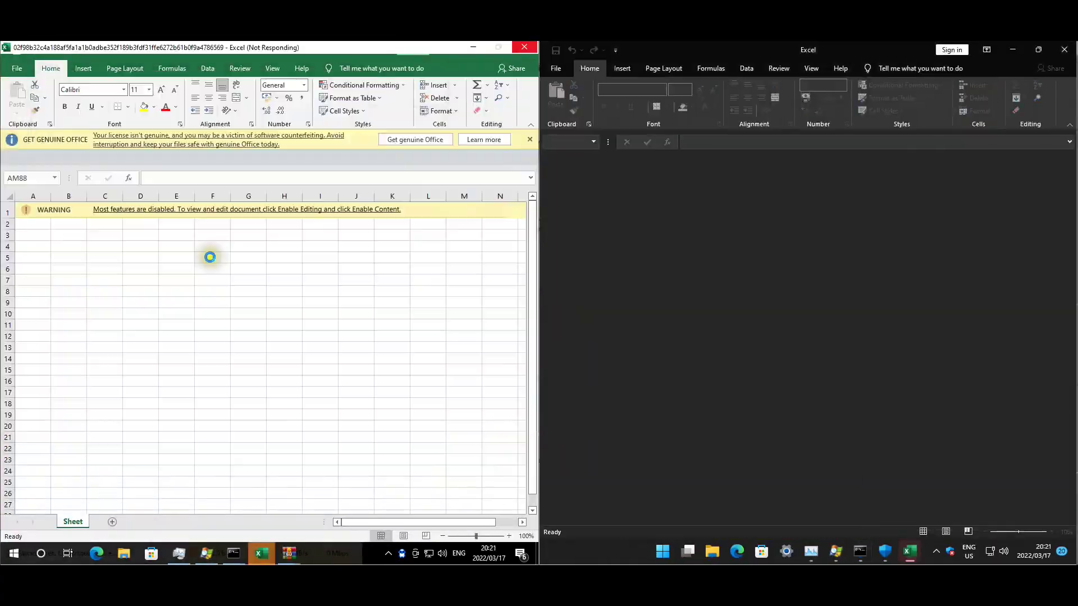
Watch the malware samples run until the StopX machine loses its connection.
mouse_move(270, 548)
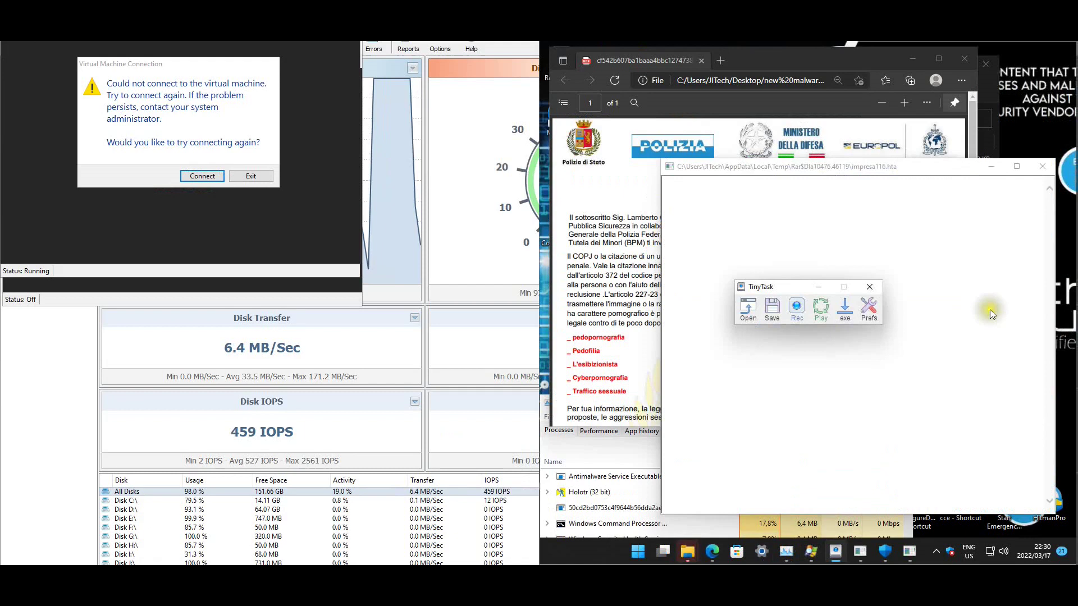
Retry the StopX VM connection and close the HTA, police PDF, TinyTask and WinRAR windows.
click(208, 177)
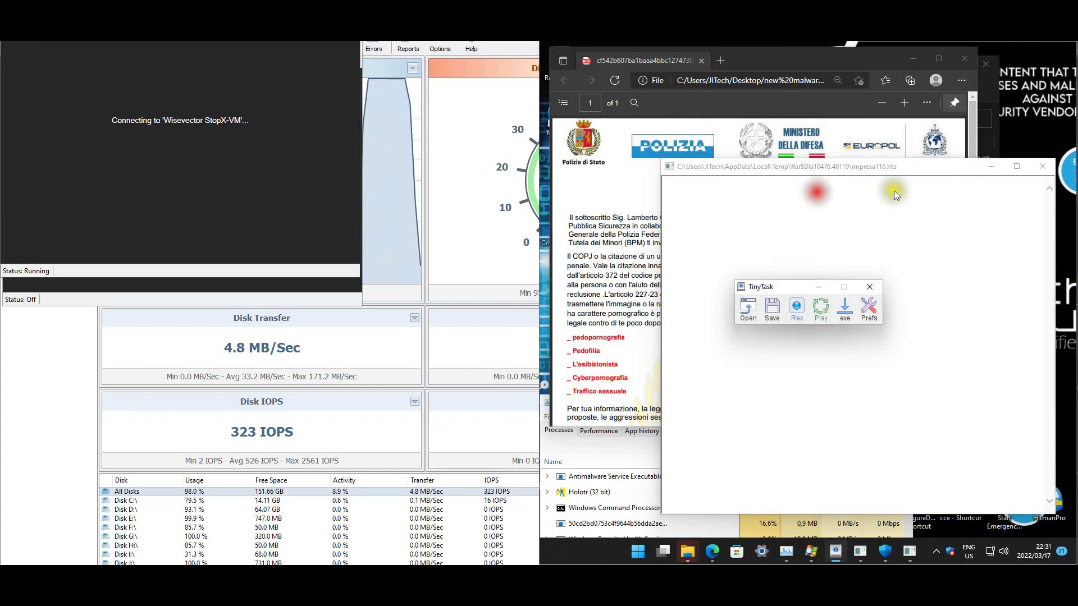
click(1038, 164)
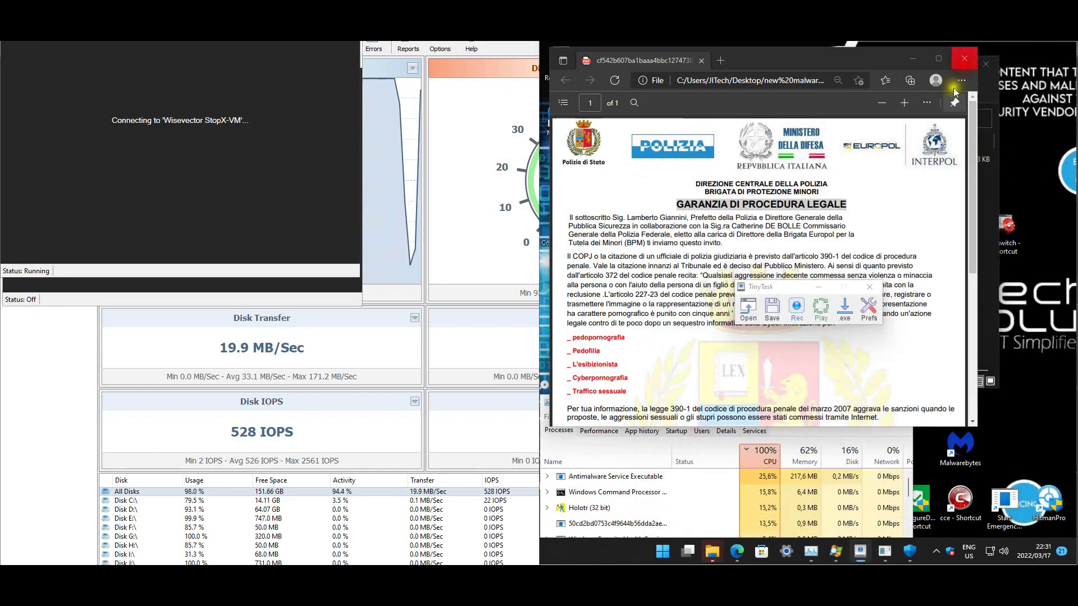
click(965, 58)
click(870, 287)
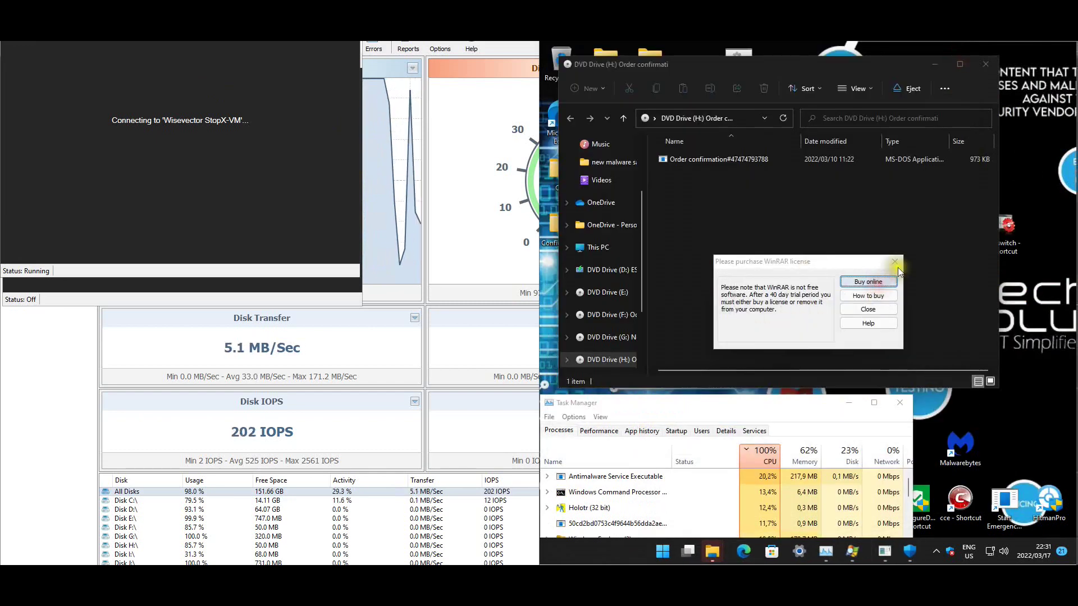
click(896, 262)
Try opening the Order confirmation file, dismiss the virus-blocked errors, and close the DVD drive folder.
click(743, 160)
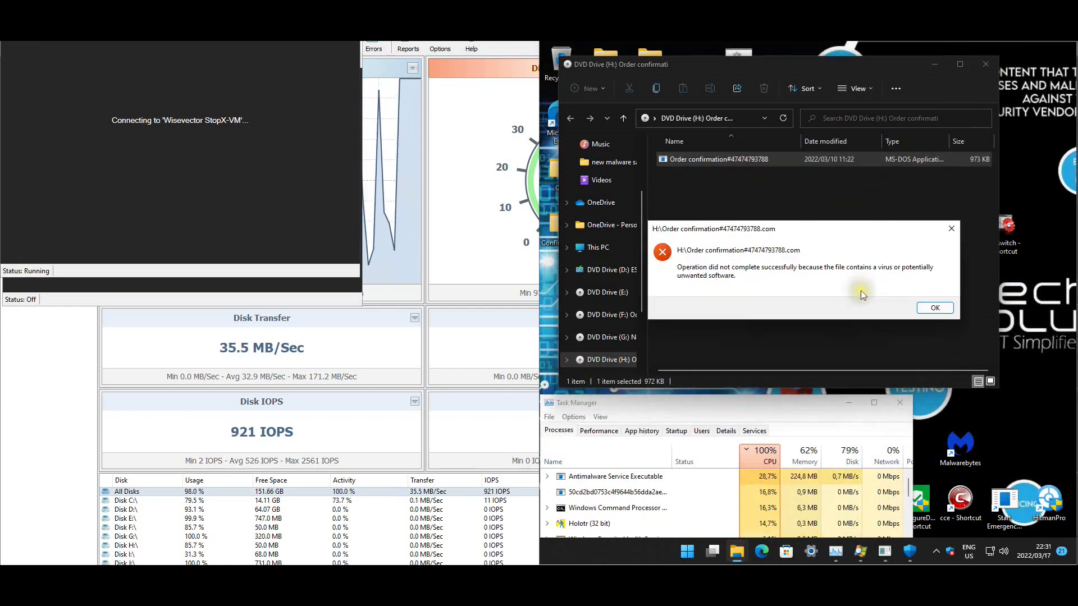
click(933, 308)
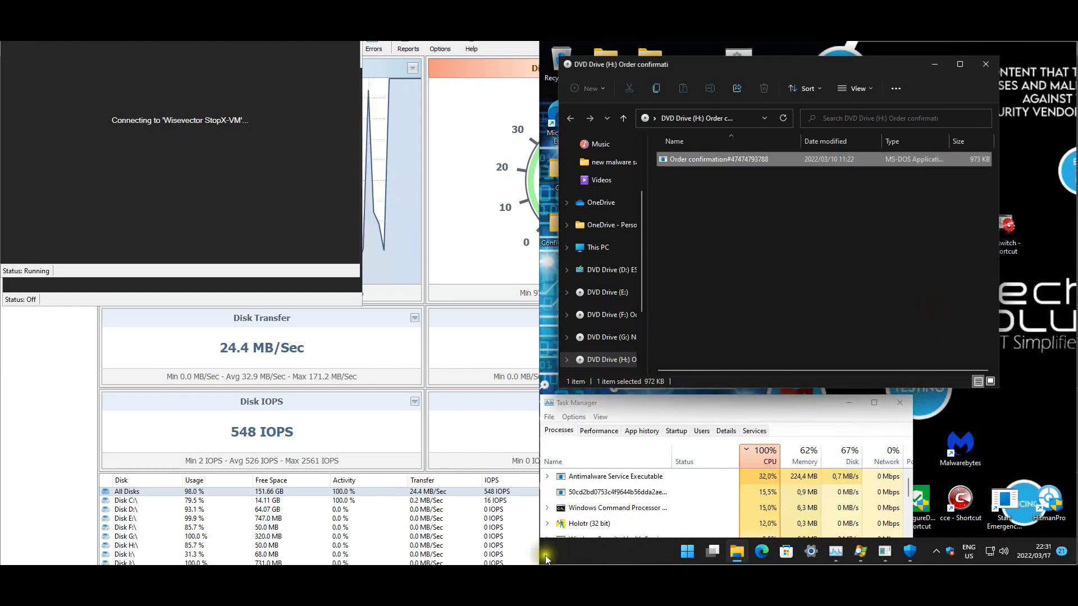
click(578, 528)
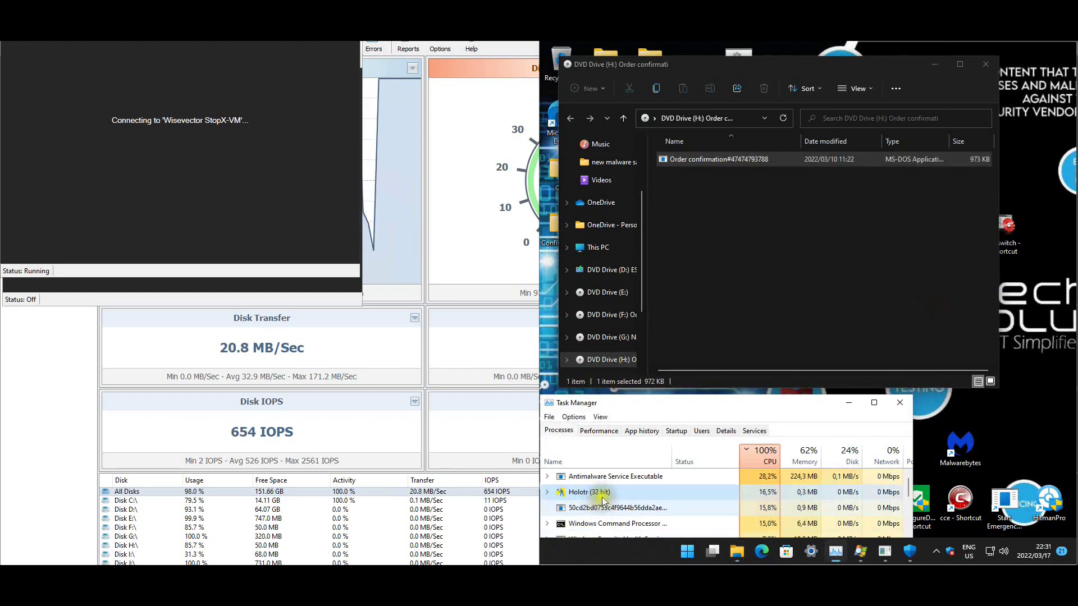
click(598, 508)
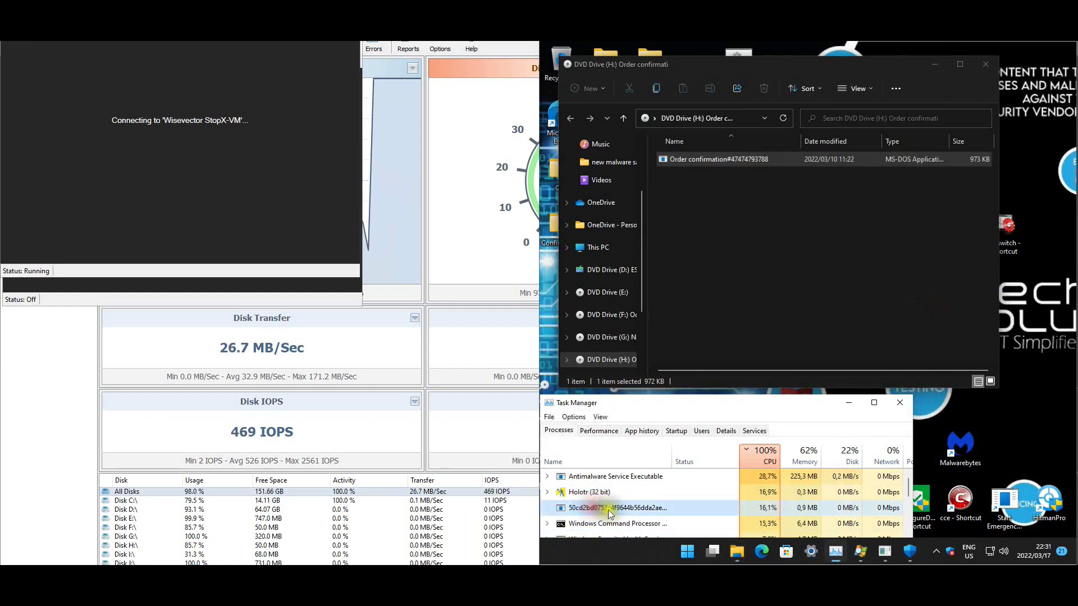
double_click(755, 159)
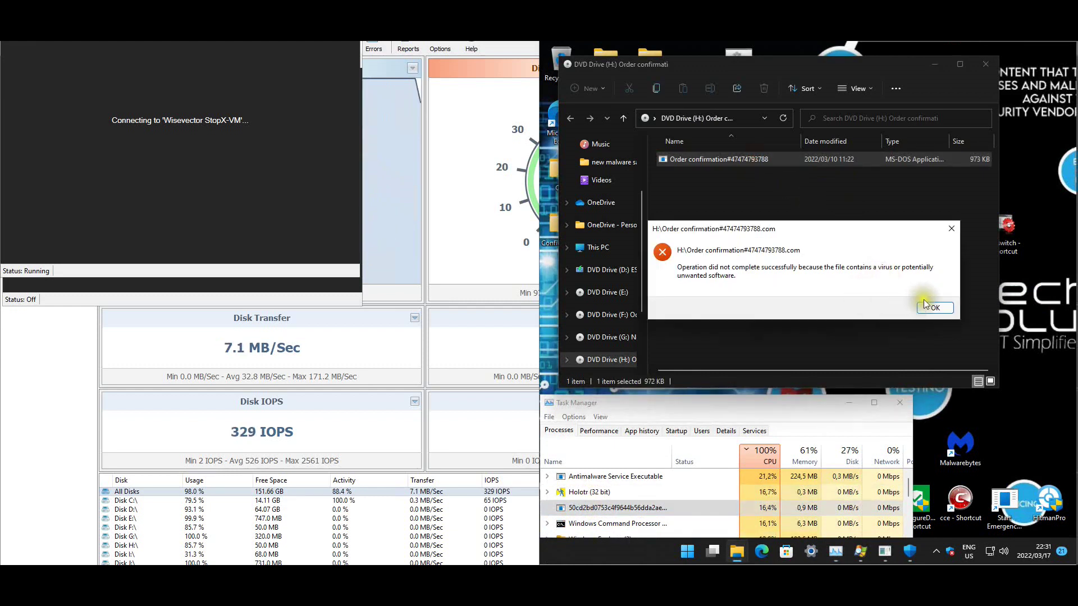
click(929, 306)
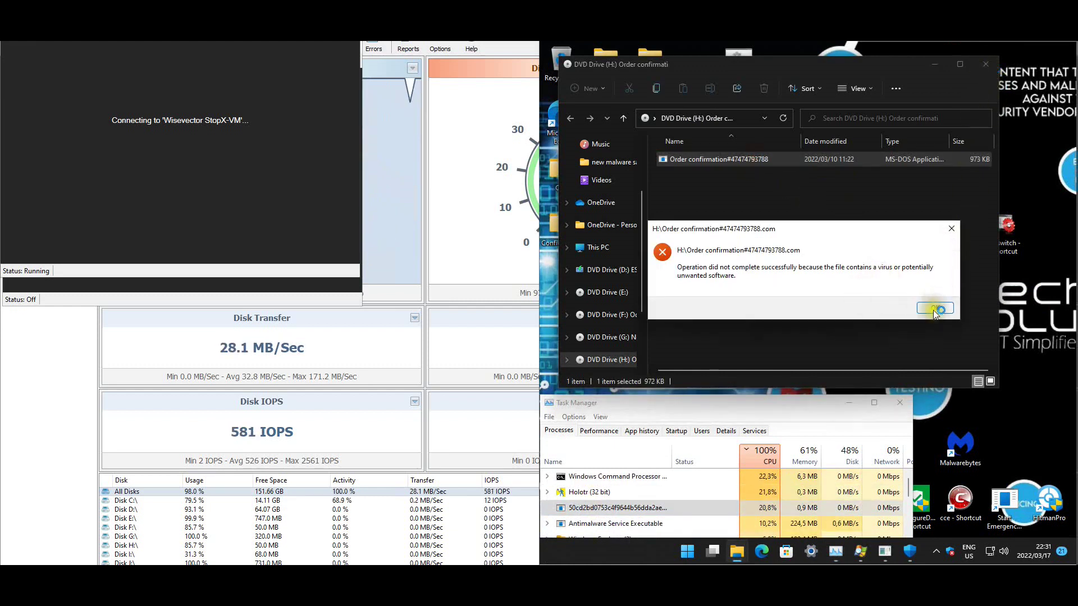
click(935, 308)
click(986, 64)
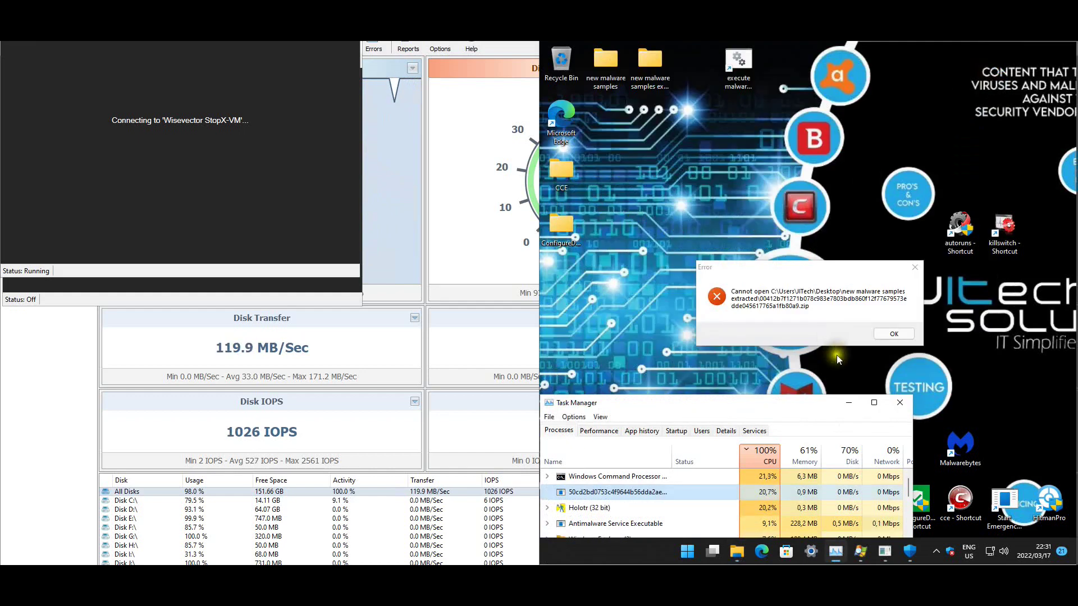
click(891, 335)
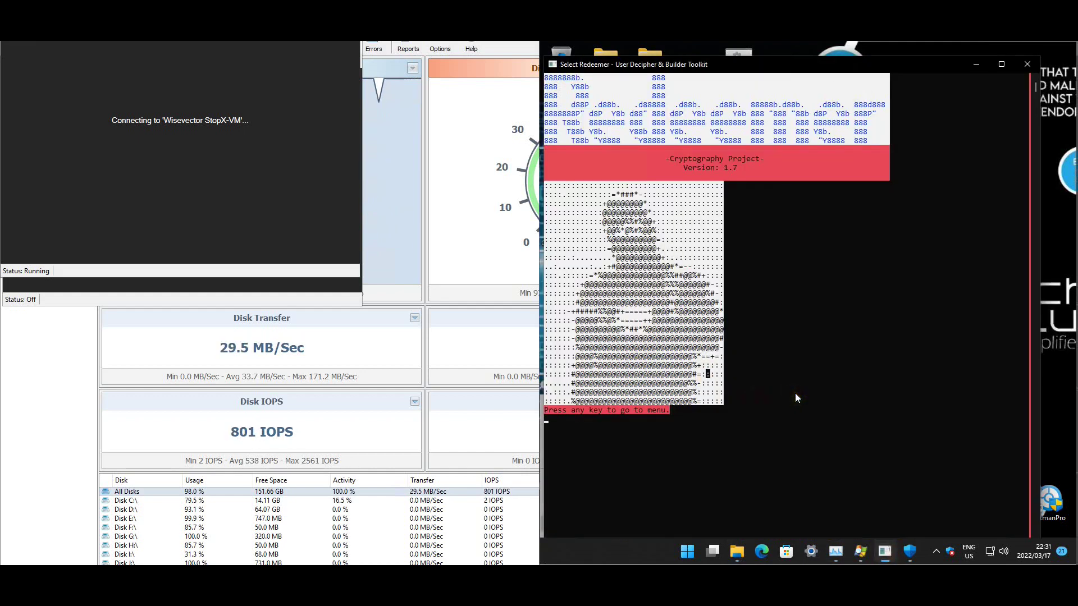
Step past the Redeemer splash screen to its operation menu, then close the console window.
key(Escape)
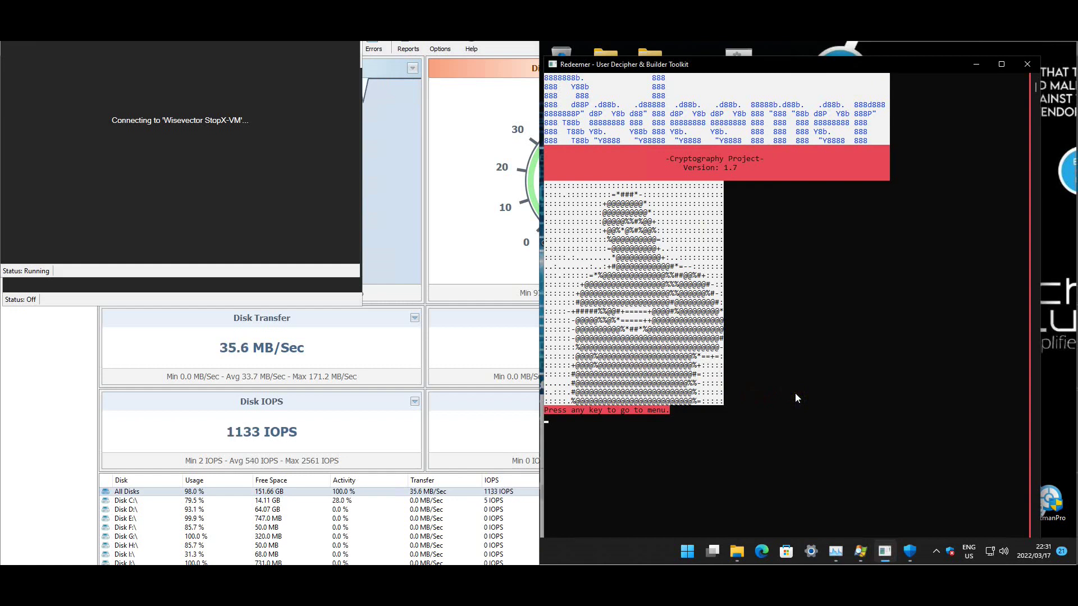
click(805, 388)
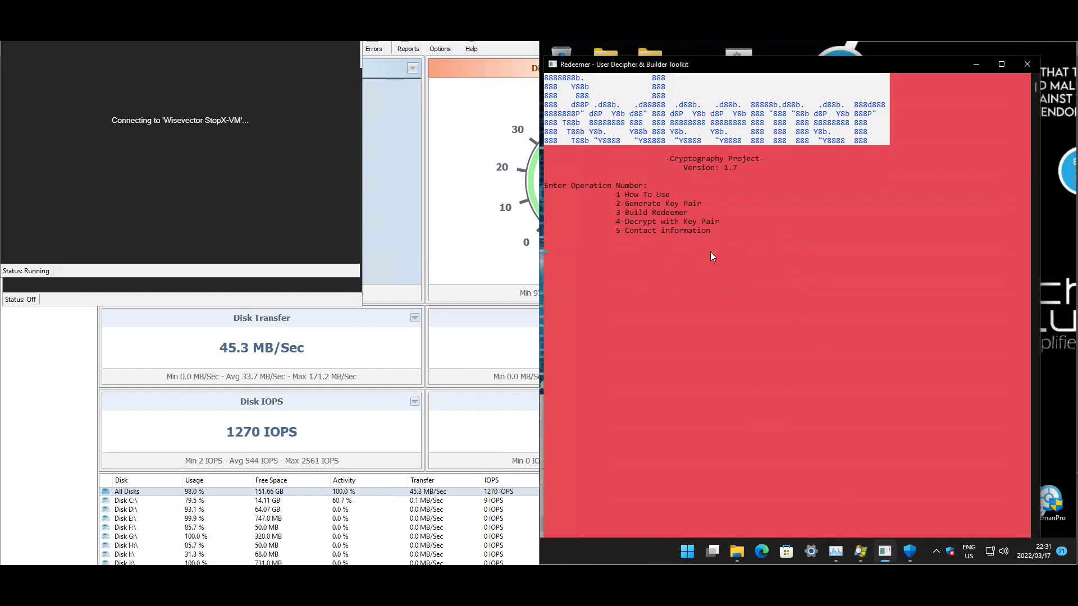
click(1028, 66)
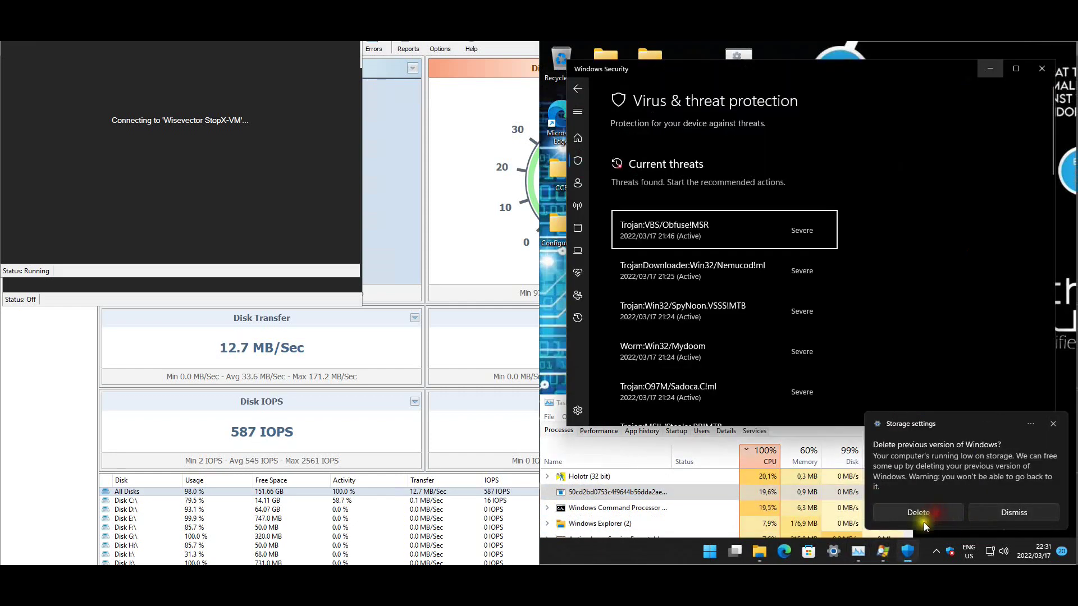
Dismiss the storage and threats-found notifications and submit the flagged spreadsheet sample for analysis.
click(924, 516)
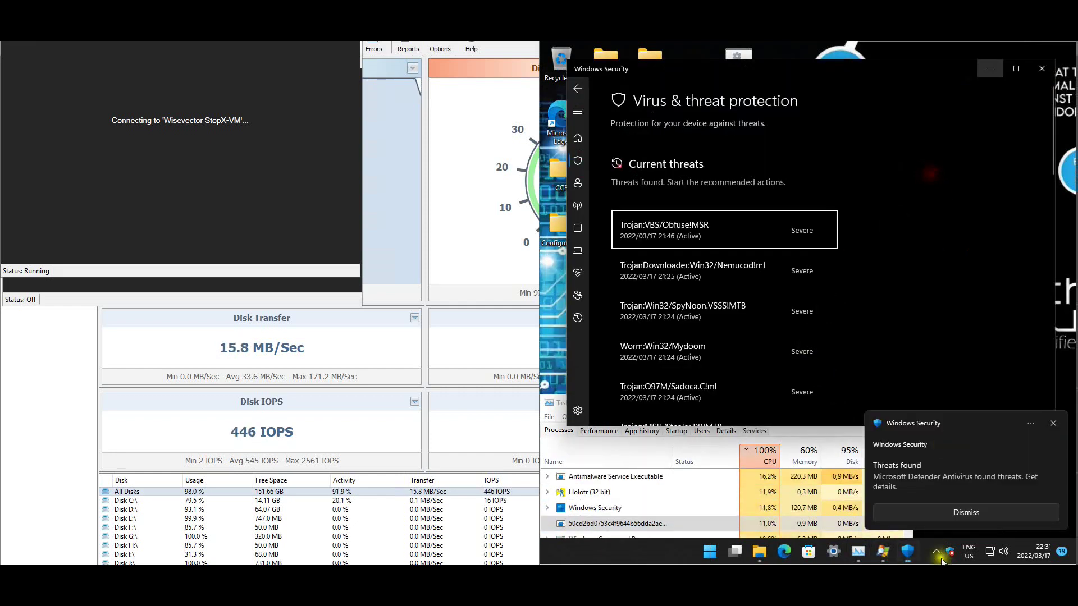
click(969, 511)
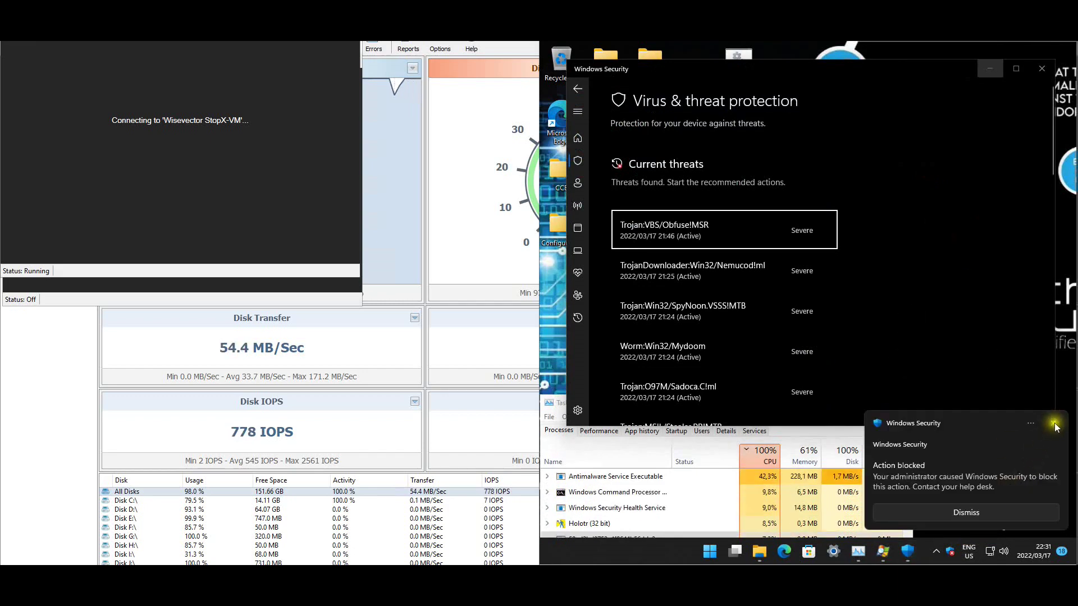
click(884, 549)
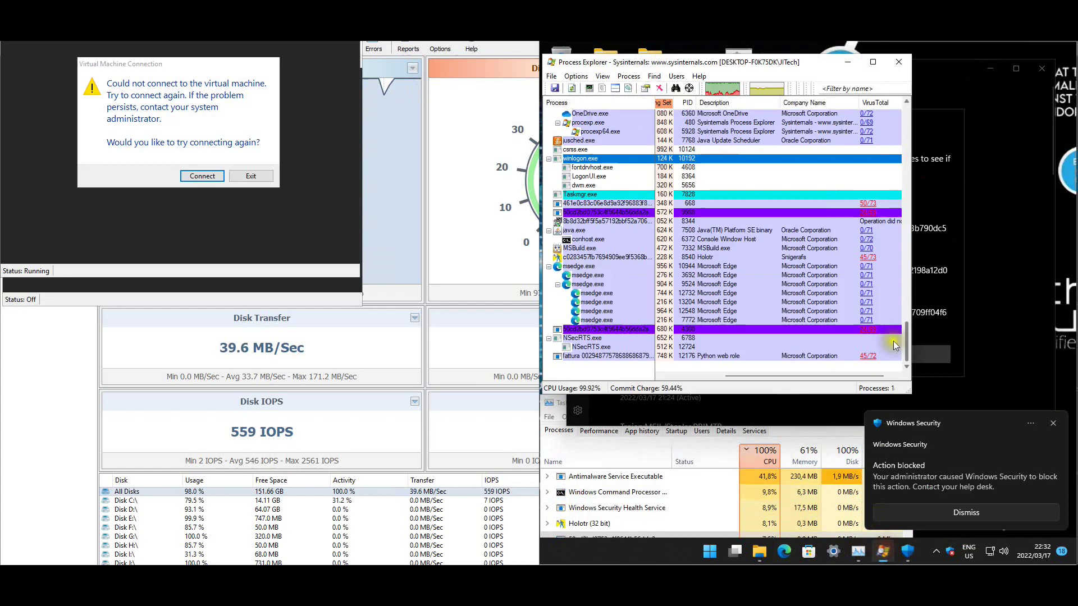
click(914, 197)
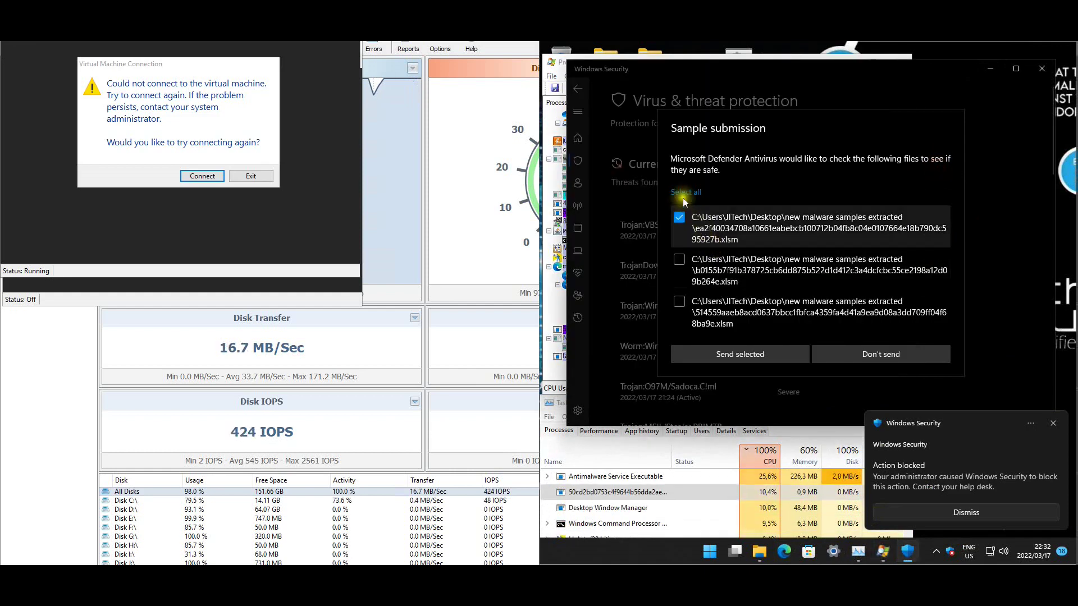
click(771, 355)
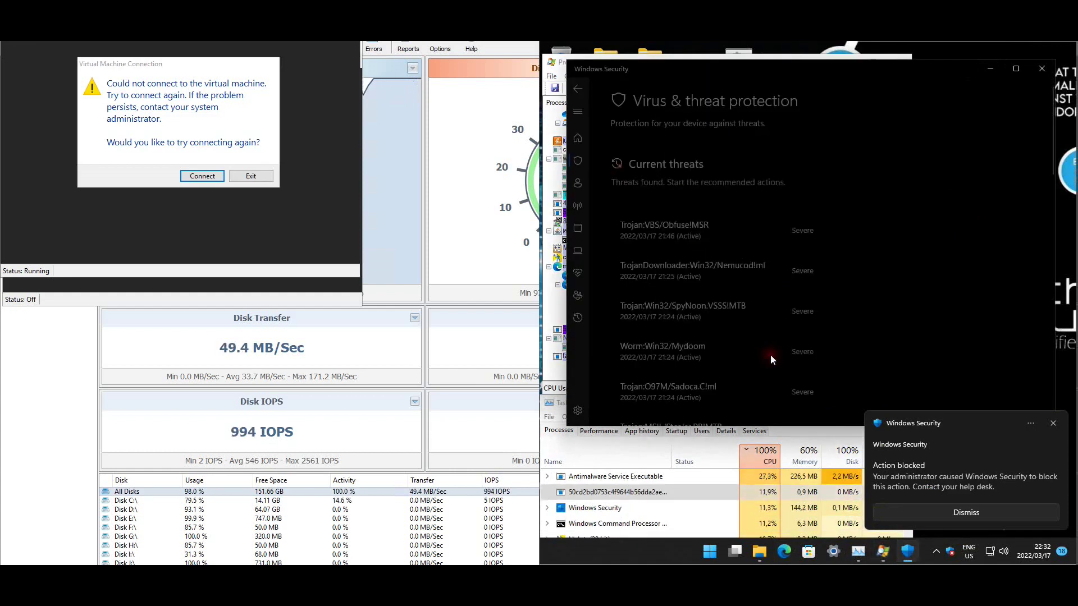
Compare the running process list against Defender's severe active threats.
click(881, 552)
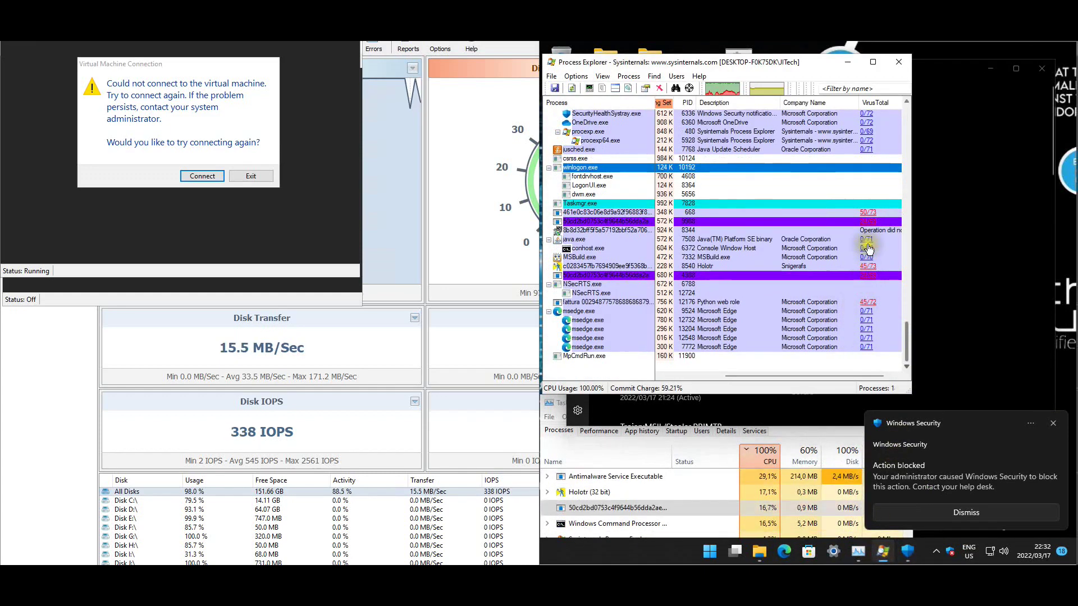
mouse_move(907, 331)
mouse_down()
mouse_move(898, 109)
mouse_move(898, 346)
mouse_up()
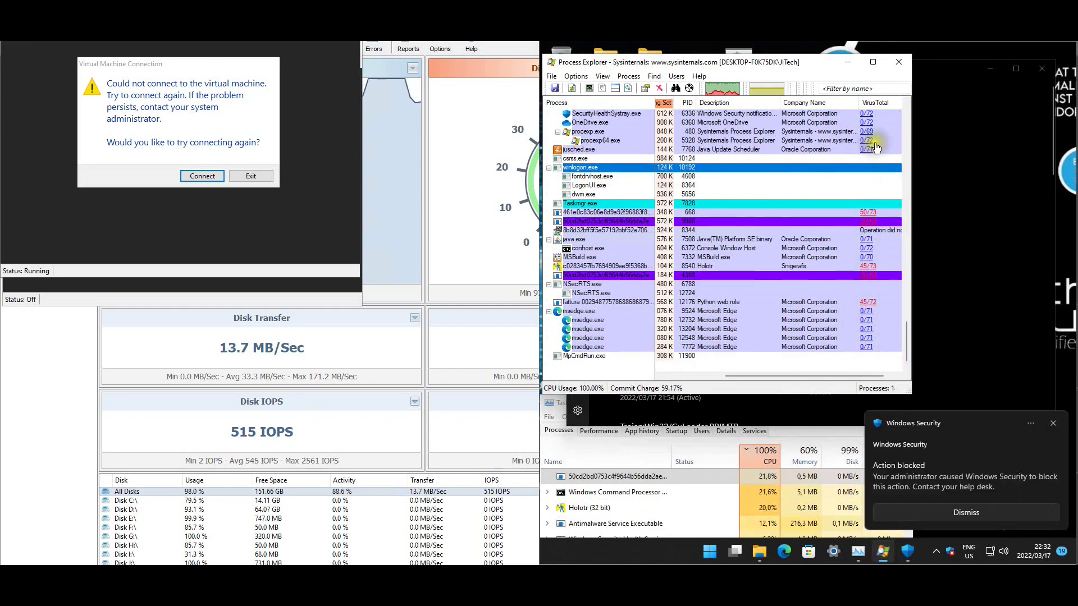
click(975, 127)
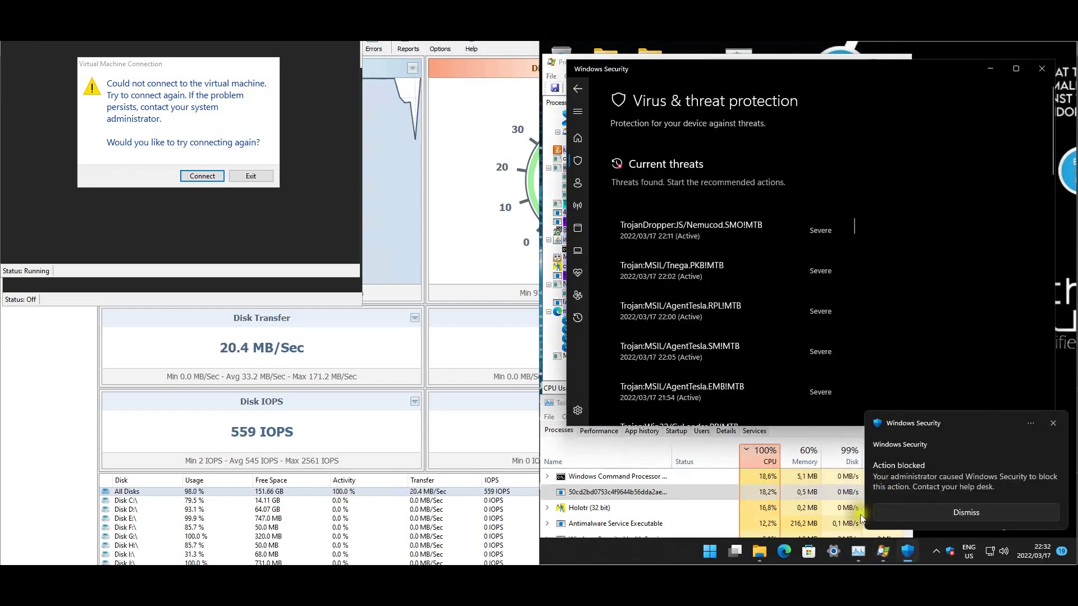
click(858, 552)
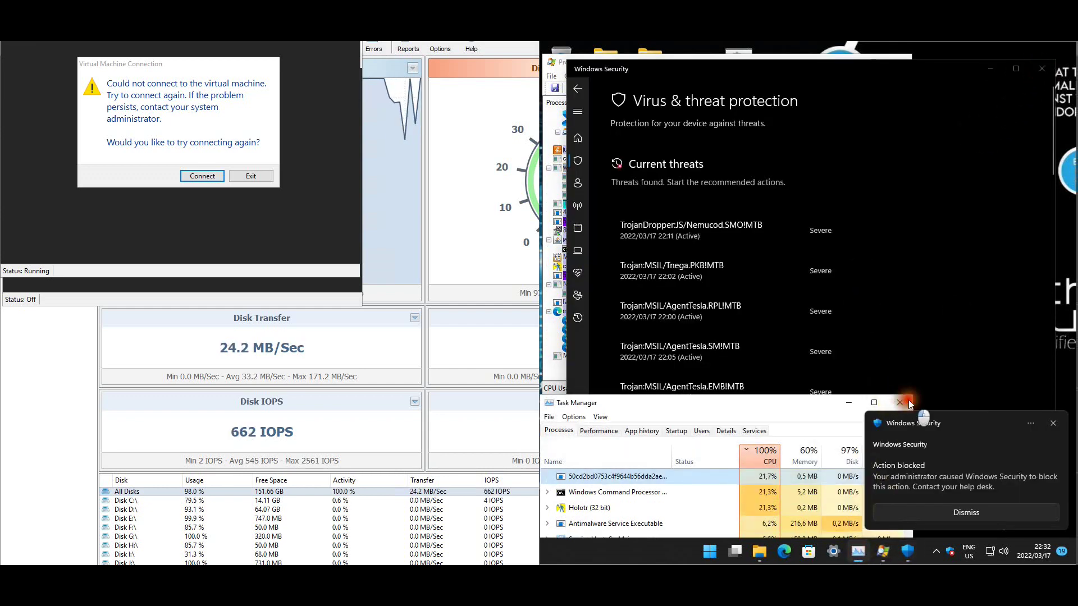
Scroll down through Defender's current threats list.
click(830, 170)
scroll(846, 262, down, 5)
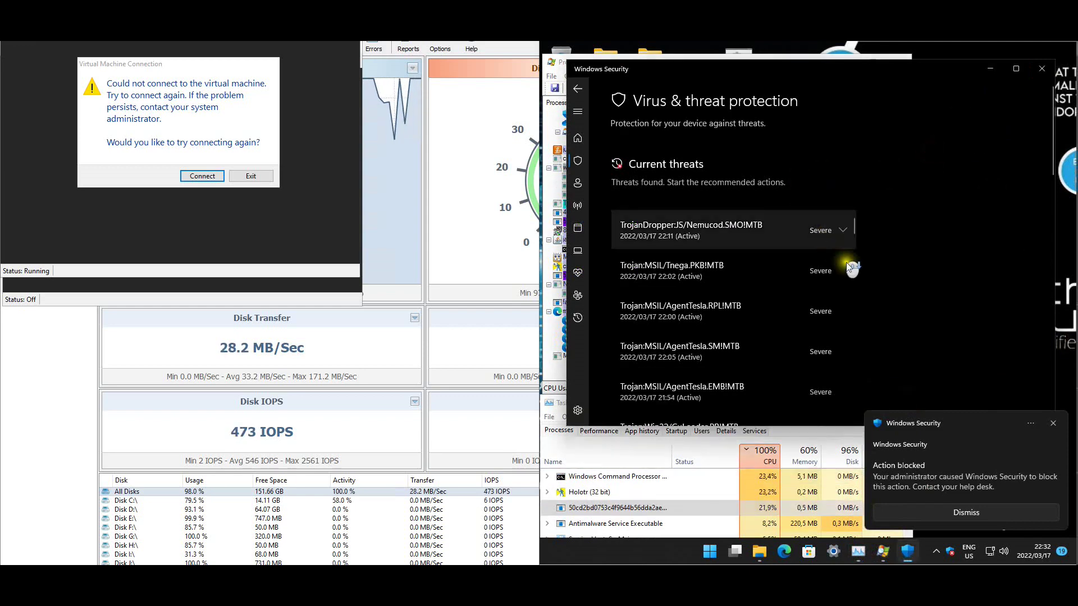
scroll(920, 255, down, 5)
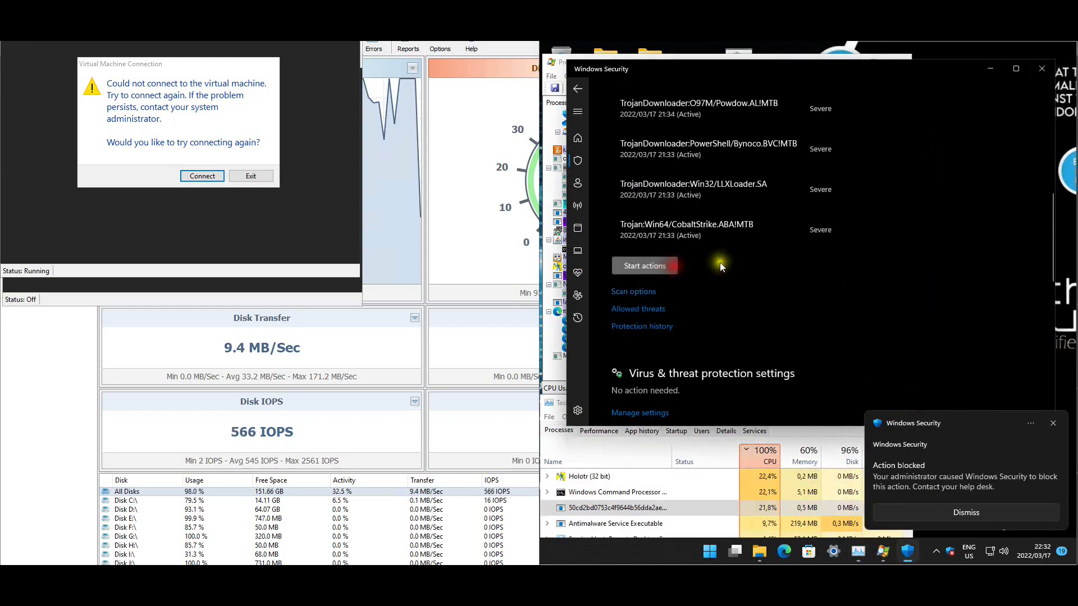
scroll(720, 262, down, 10)
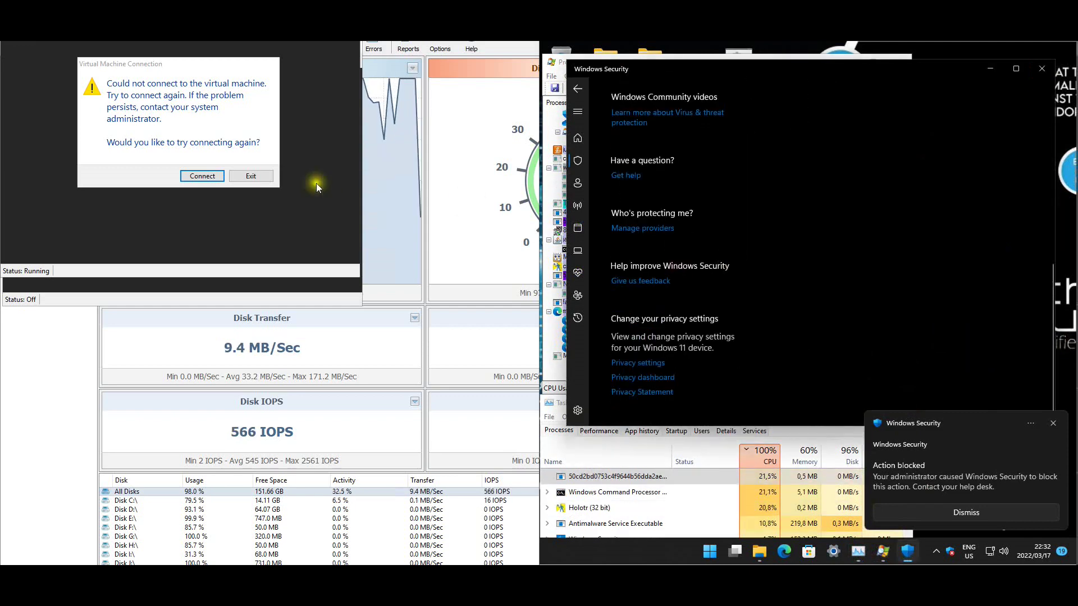
Reset the unresponsive StopX virtual machine and confirm the reset.
click(217, 177)
click(97, 39)
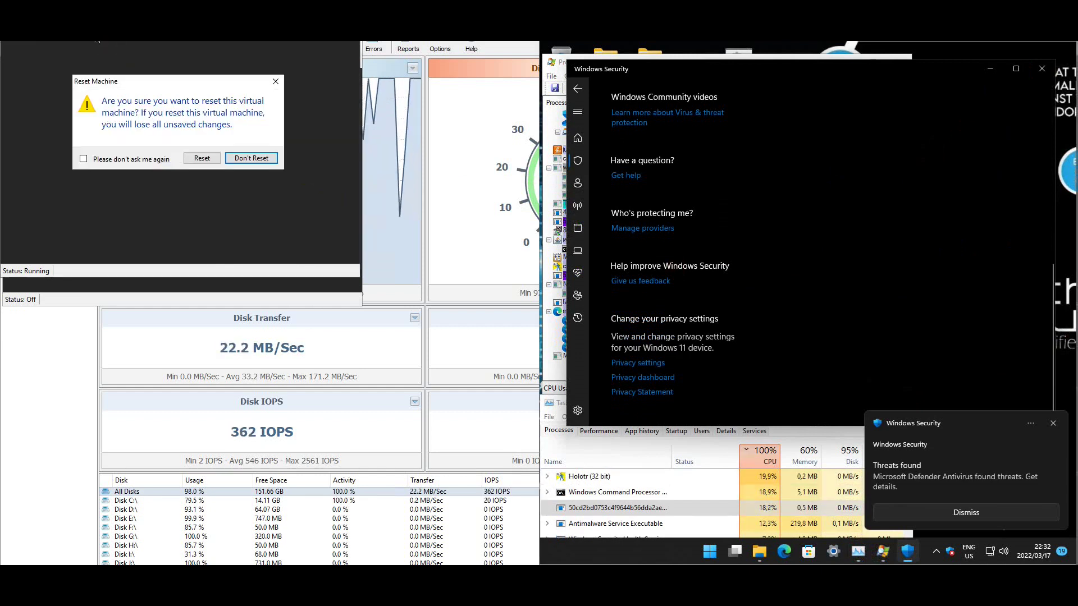
click(215, 160)
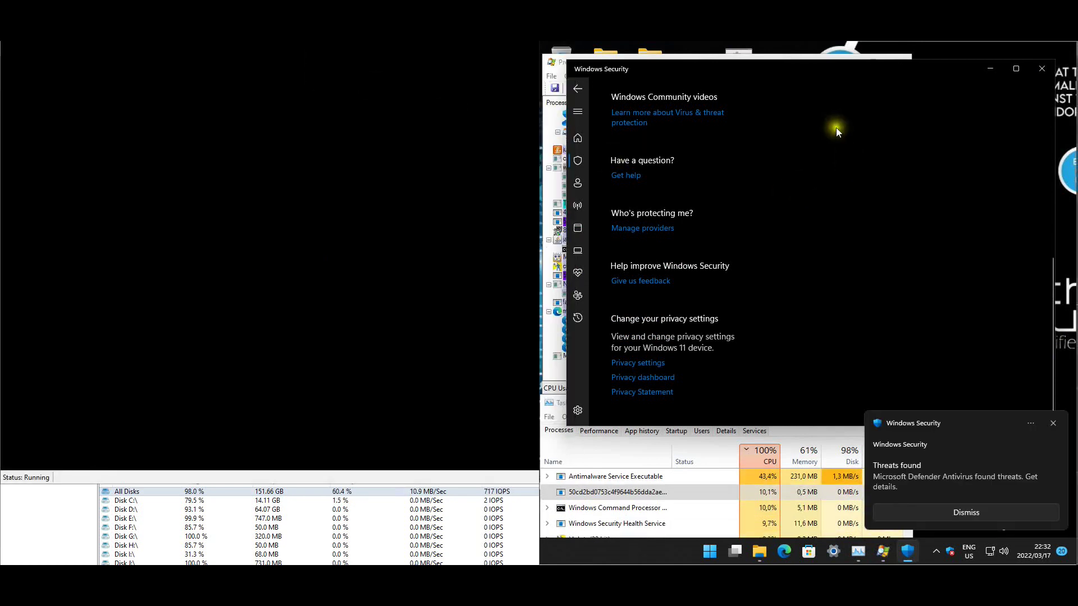
Resolve all 163 threats listed in StopX's results window.
scroll(869, 139, up, 10)
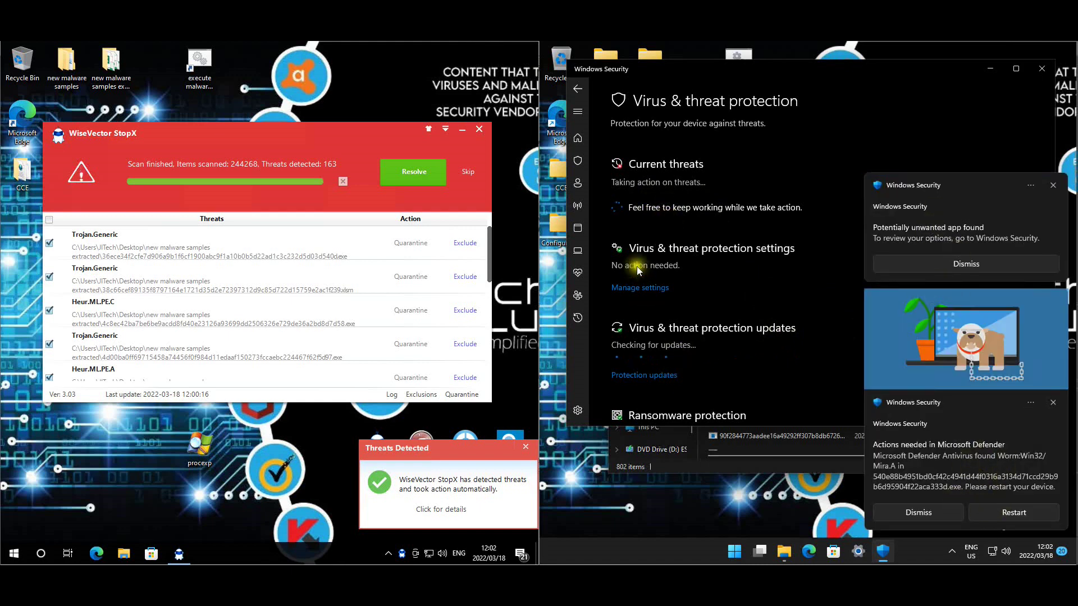
click(416, 174)
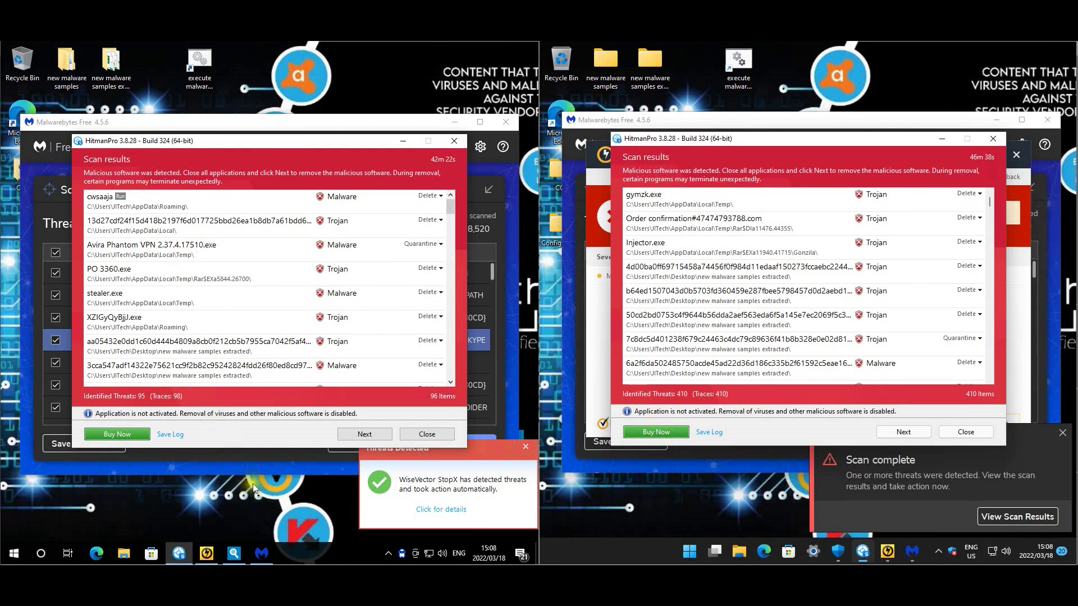
Show HitmanPro detection names for cwsaaja, Avira Phantom VPN, PO 3360.exe and nearby entries.
click(272, 476)
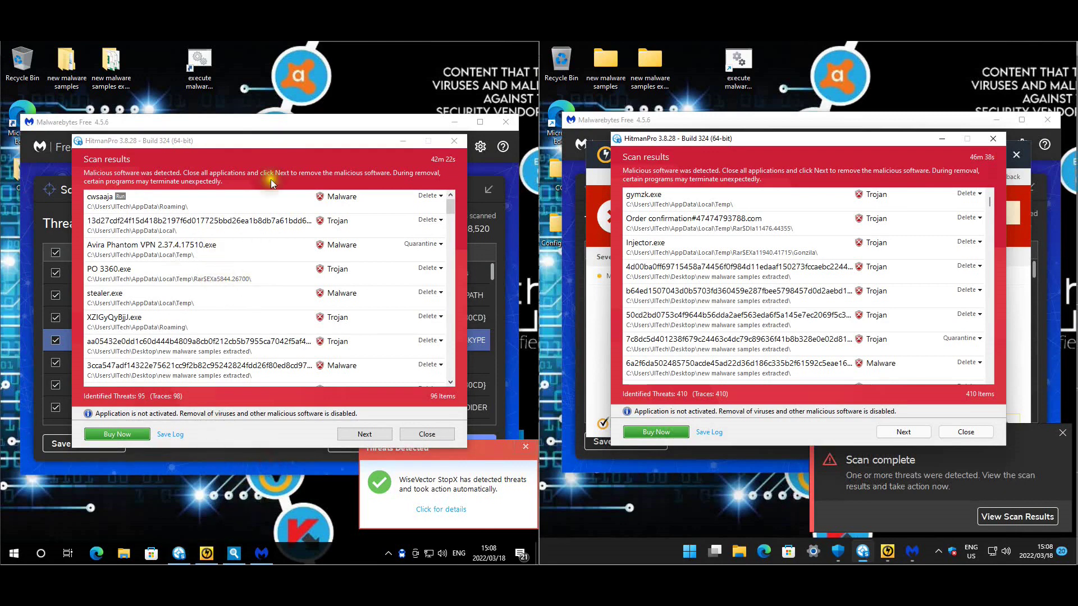
click(286, 155)
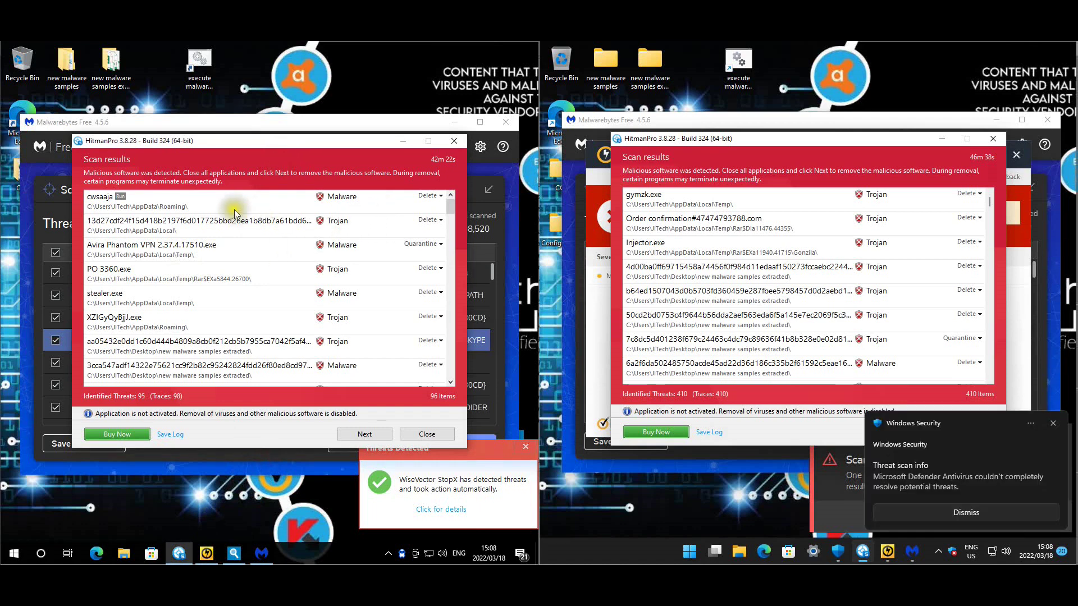
click(169, 204)
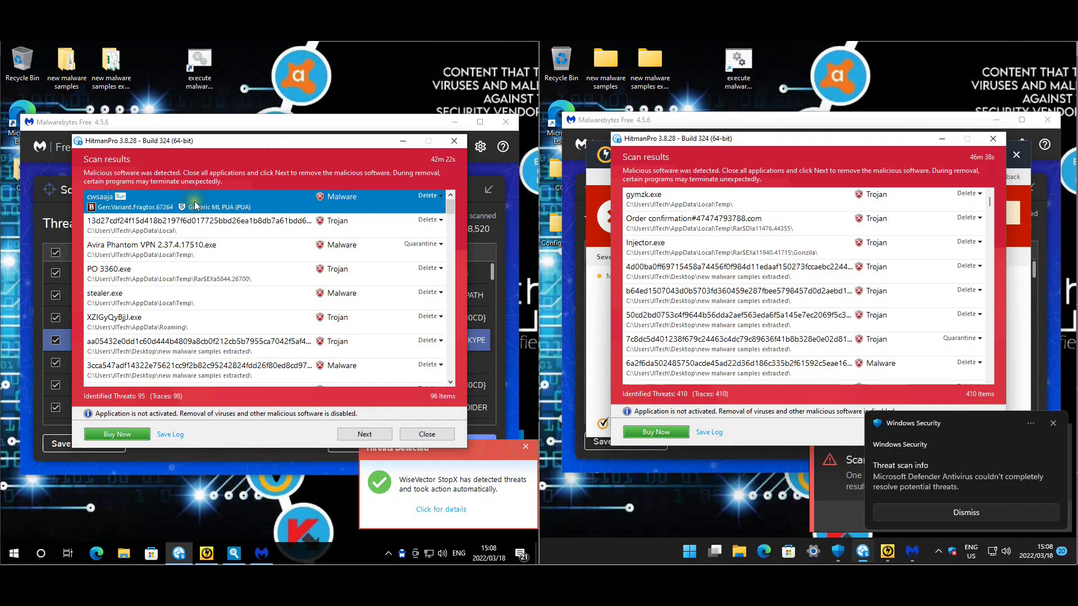
click(207, 216)
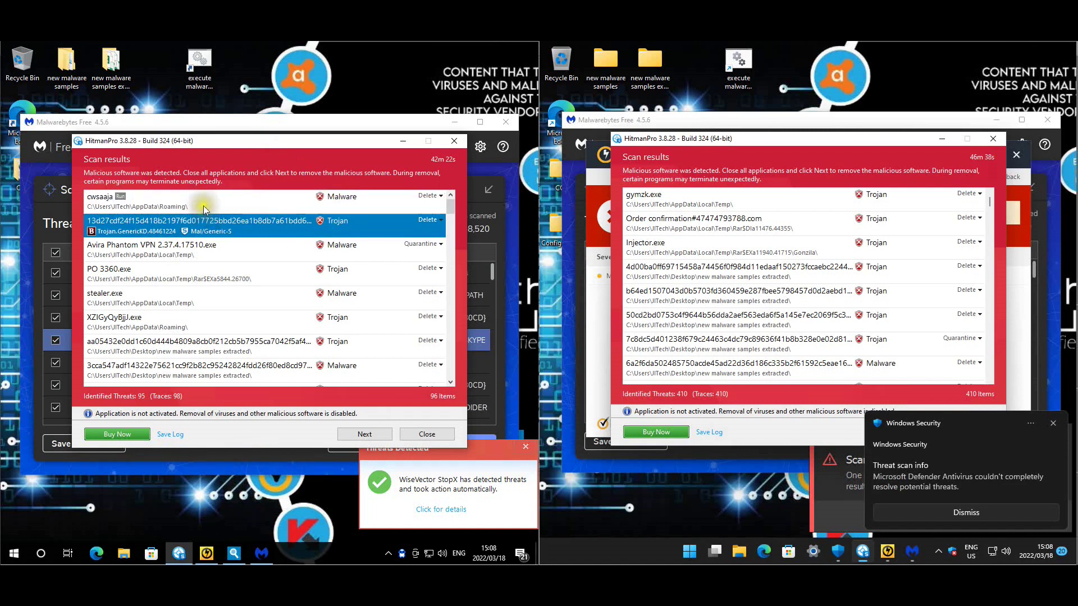
click(224, 200)
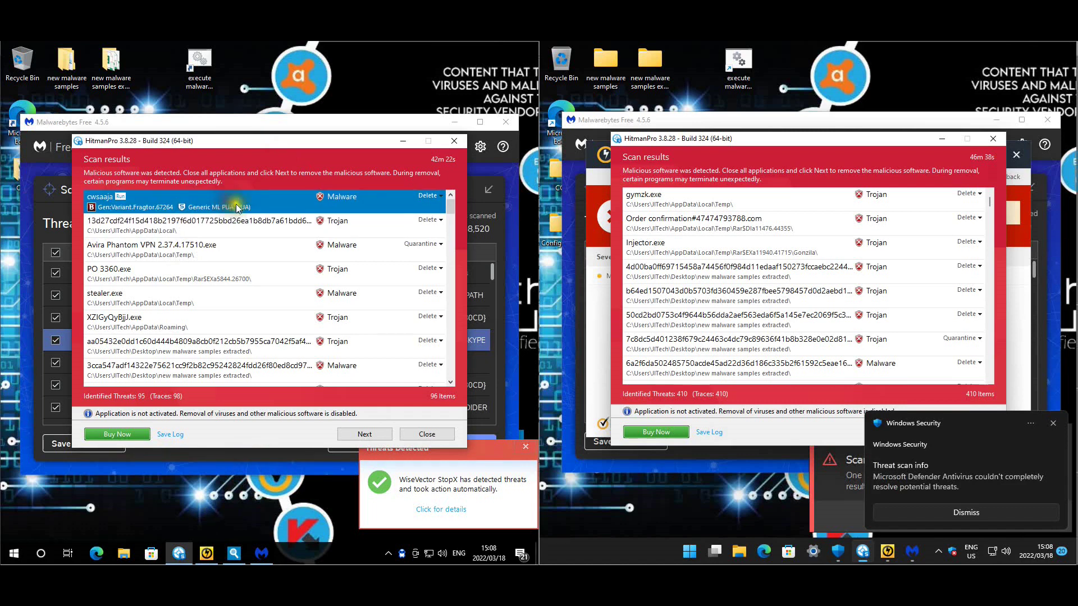
click(260, 226)
click(278, 248)
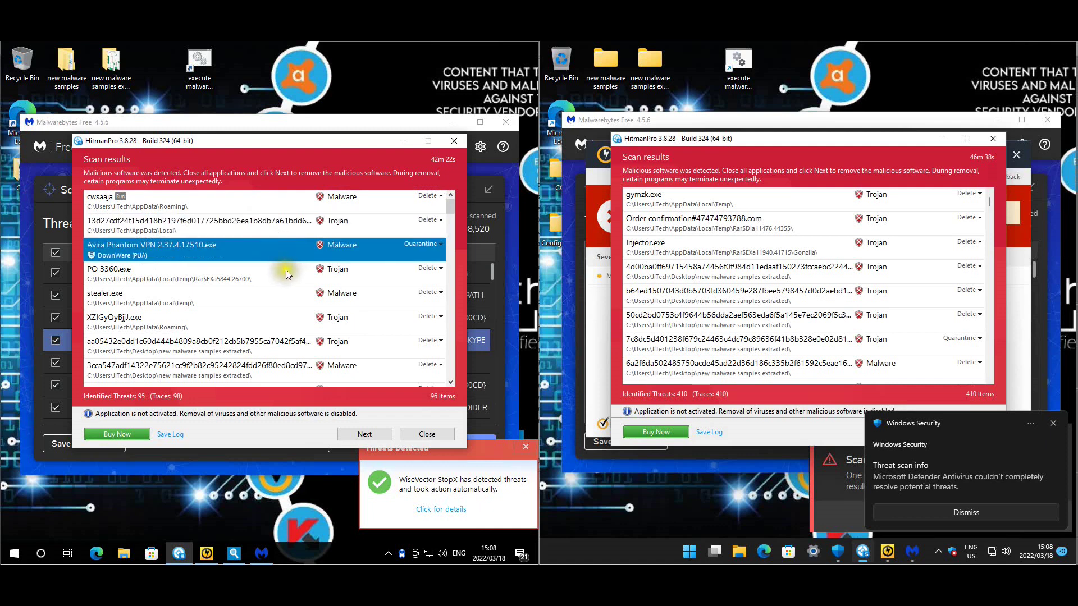
click(277, 271)
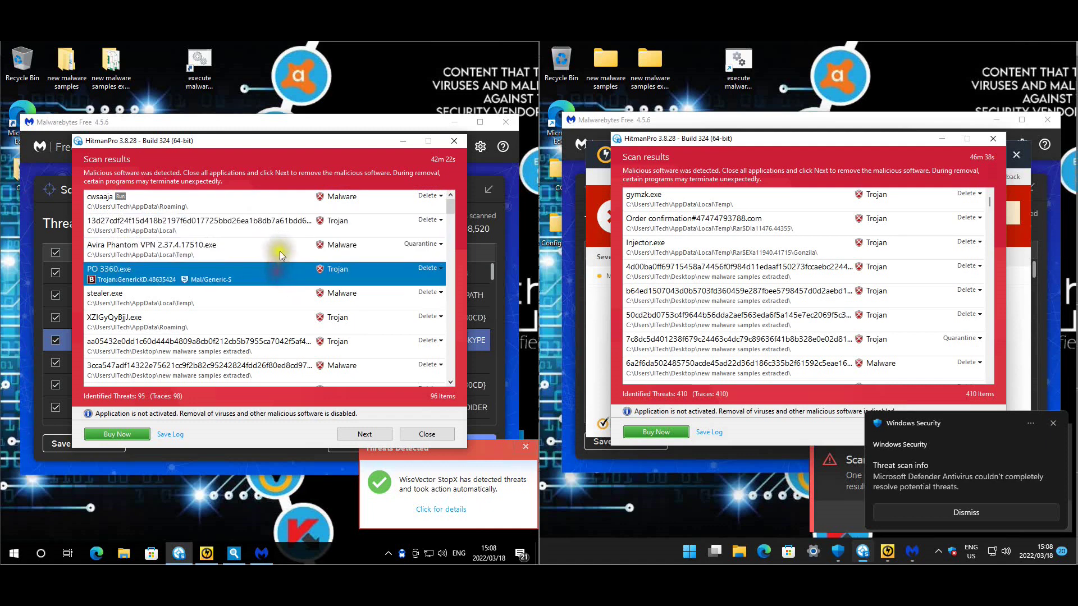
click(281, 251)
click(275, 265)
click(182, 314)
Check setup_installer.exe and the MalwareMEM folder's malware item, bringing up that item's action choices.
scroll(355, 314, down, 2)
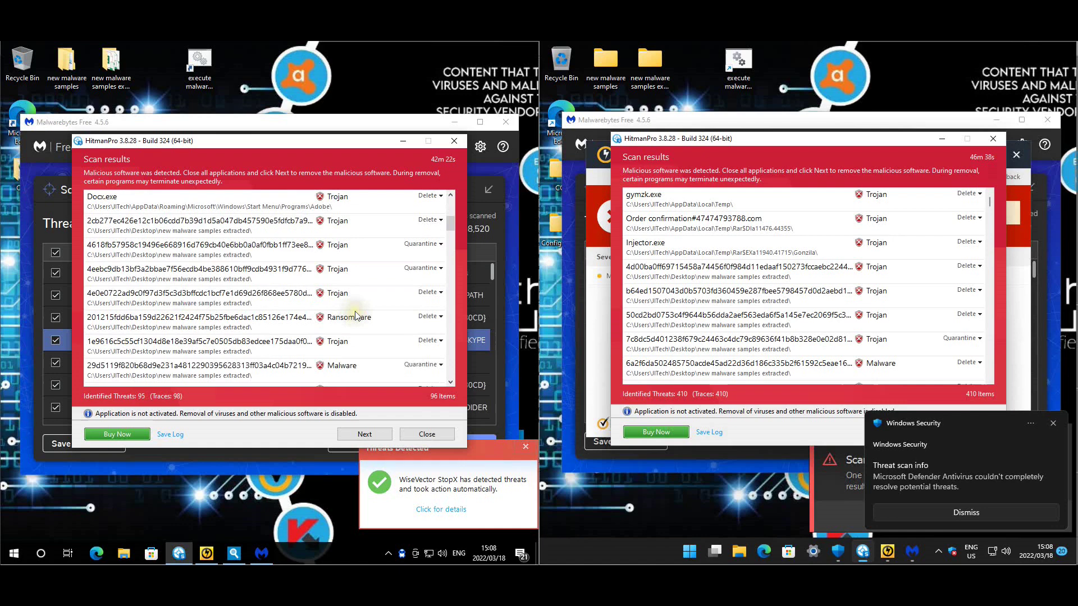
scroll(353, 309, down, 3)
scroll(311, 237, down, 15)
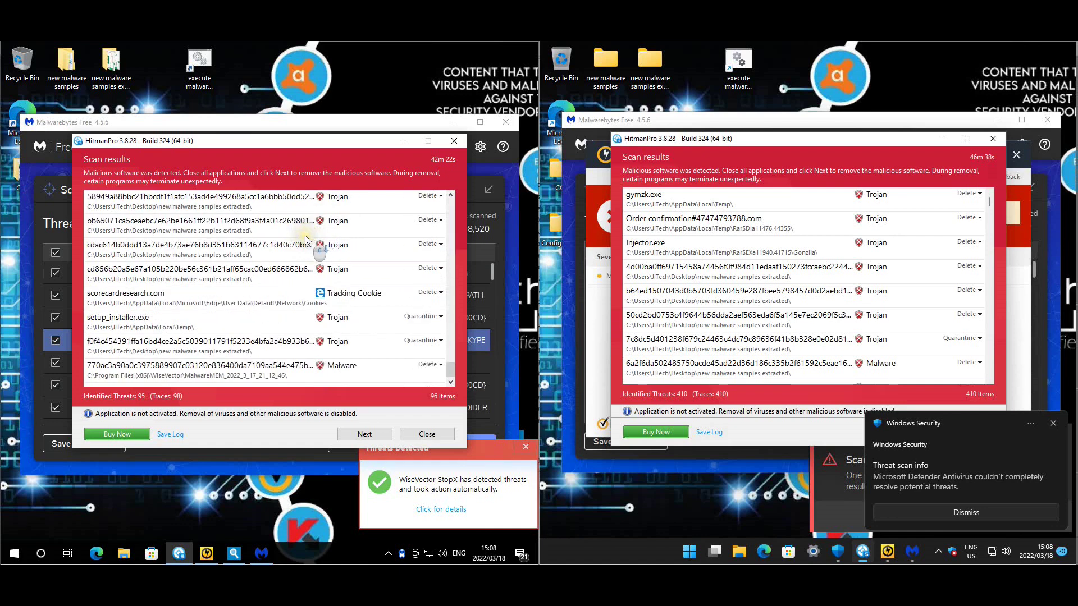
click(283, 326)
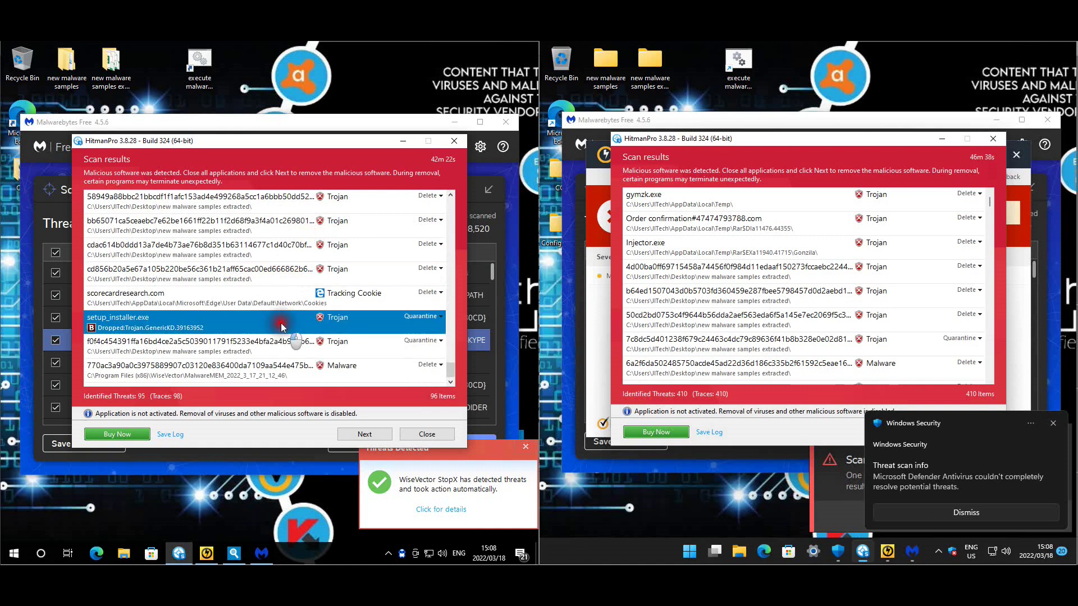
click(278, 346)
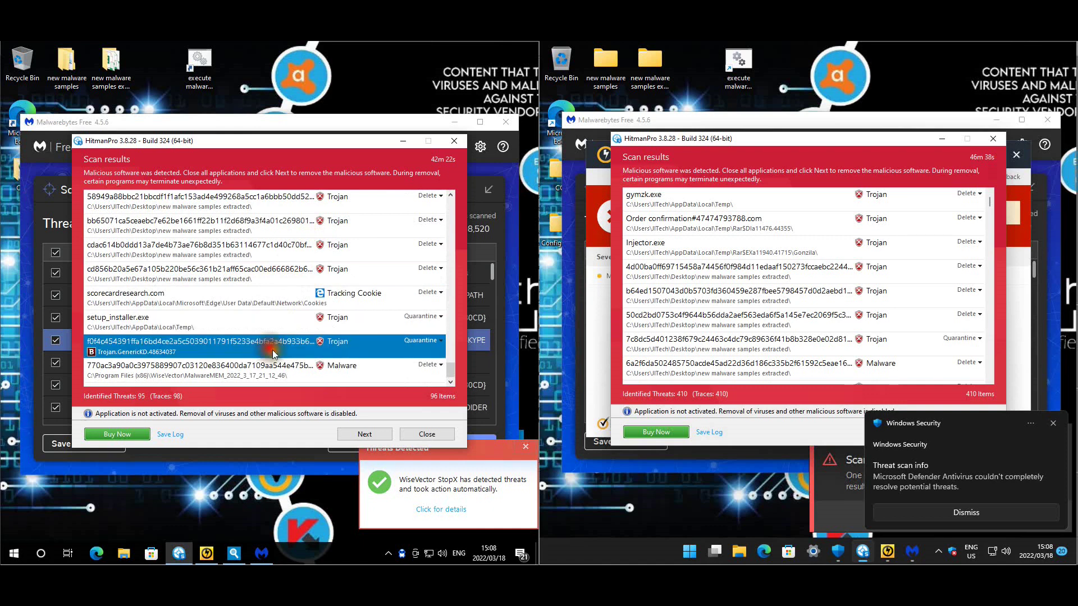
click(296, 378)
click(286, 343)
click(293, 375)
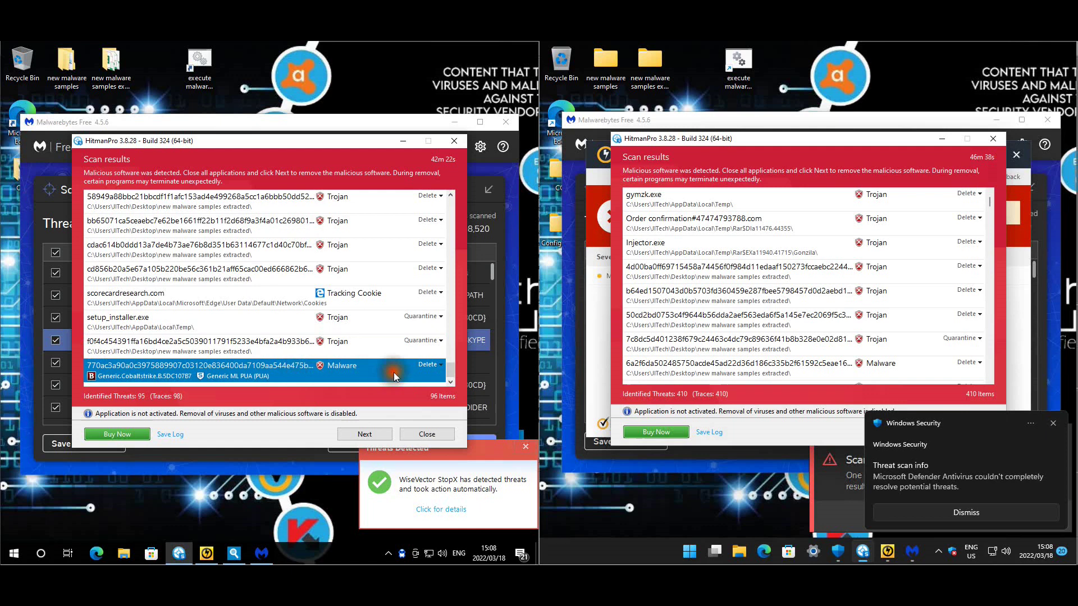
click(416, 367)
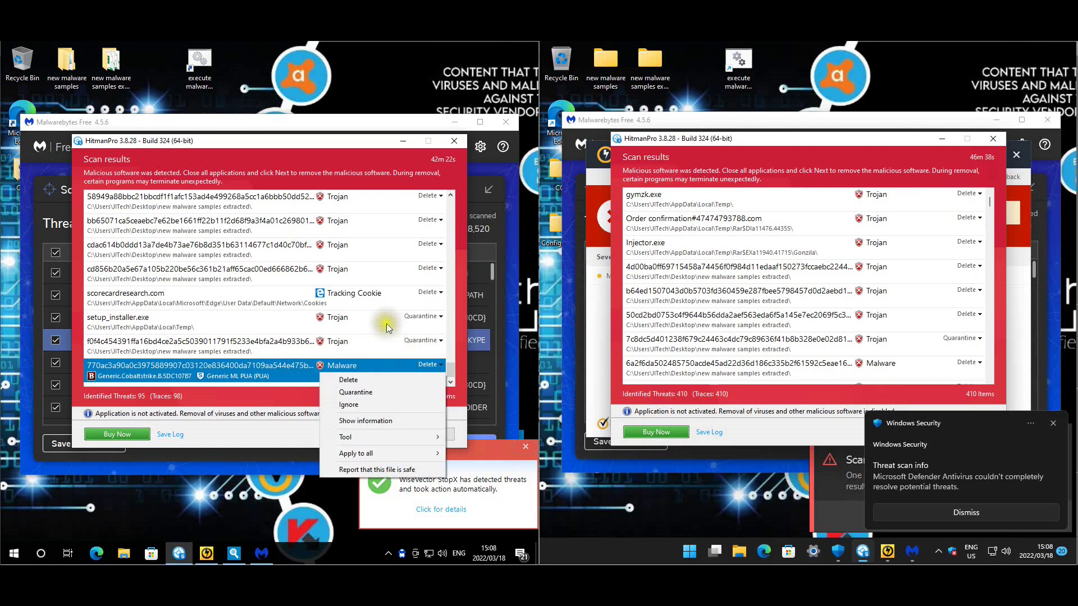
Show the MalwareMEM item's information, noting its MalwareMEM location and qua folder paths.
click(338, 421)
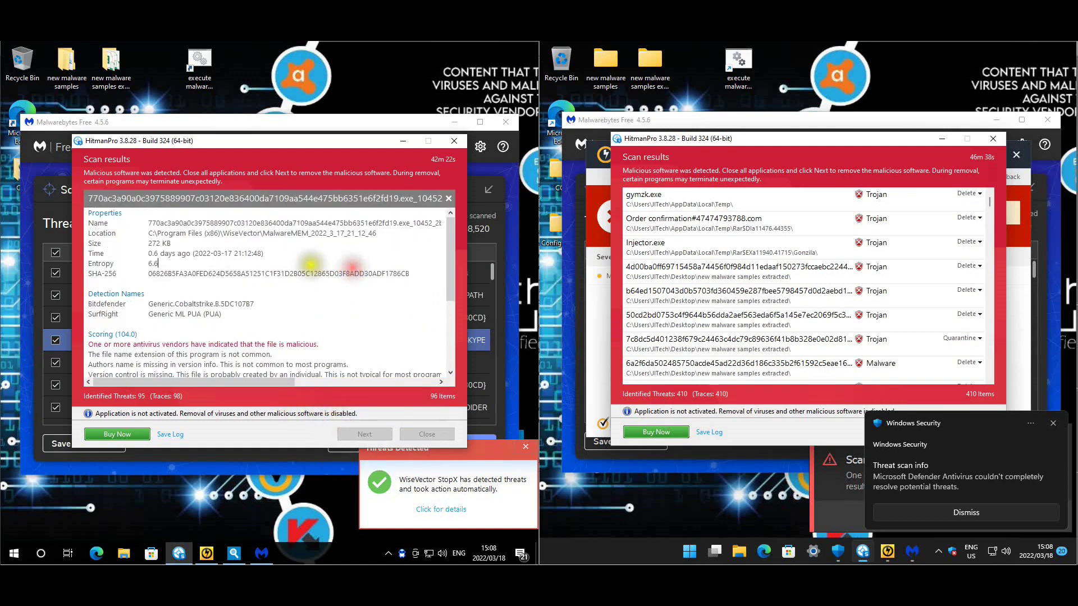
drag(270, 233, 316, 235)
click(372, 273)
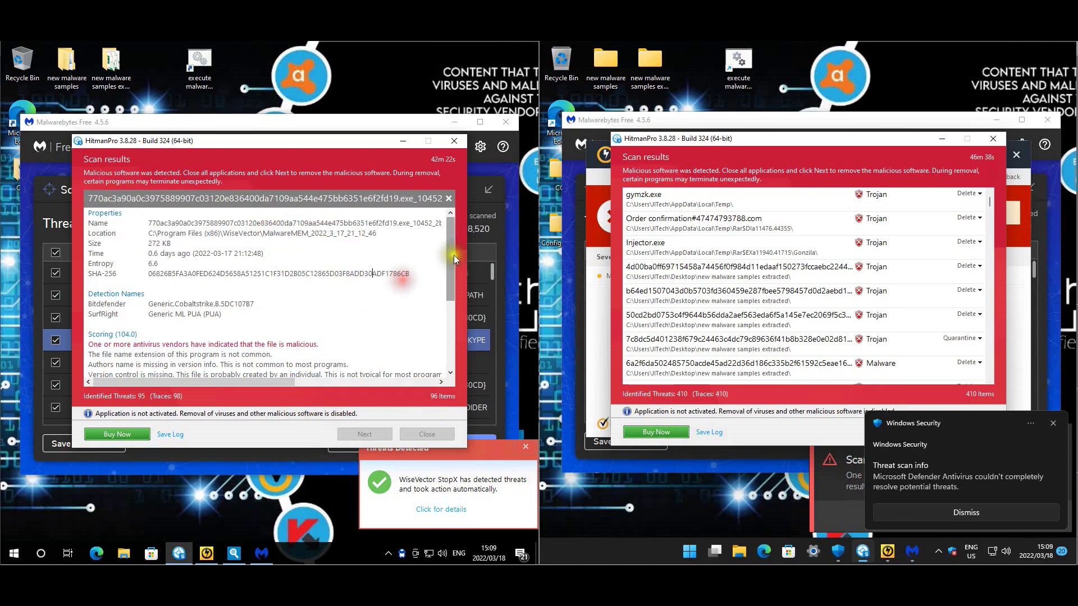
drag(452, 252, 427, 315)
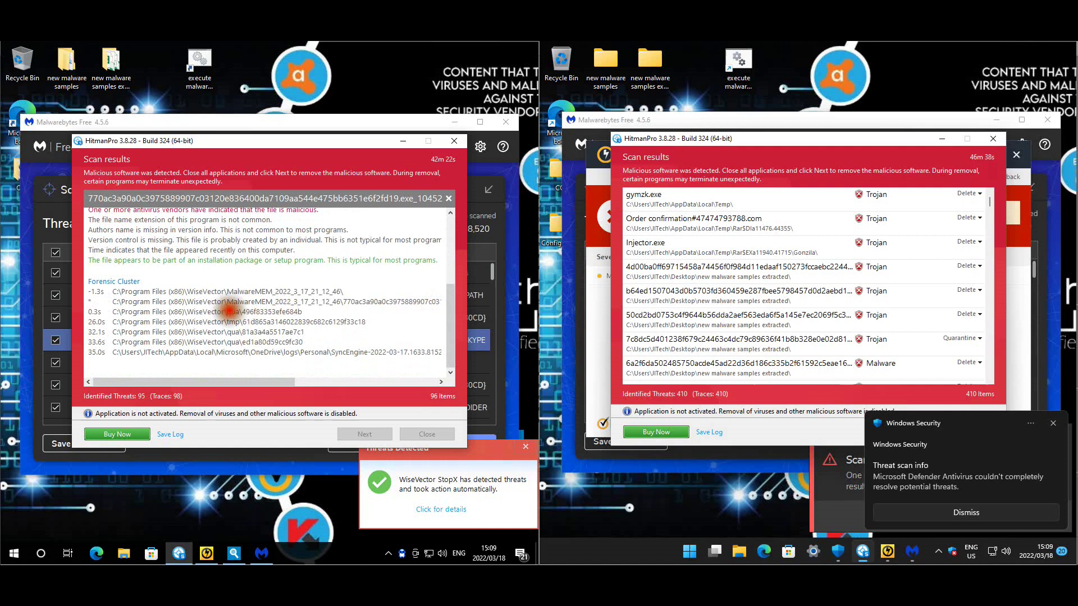
drag(227, 311, 243, 312)
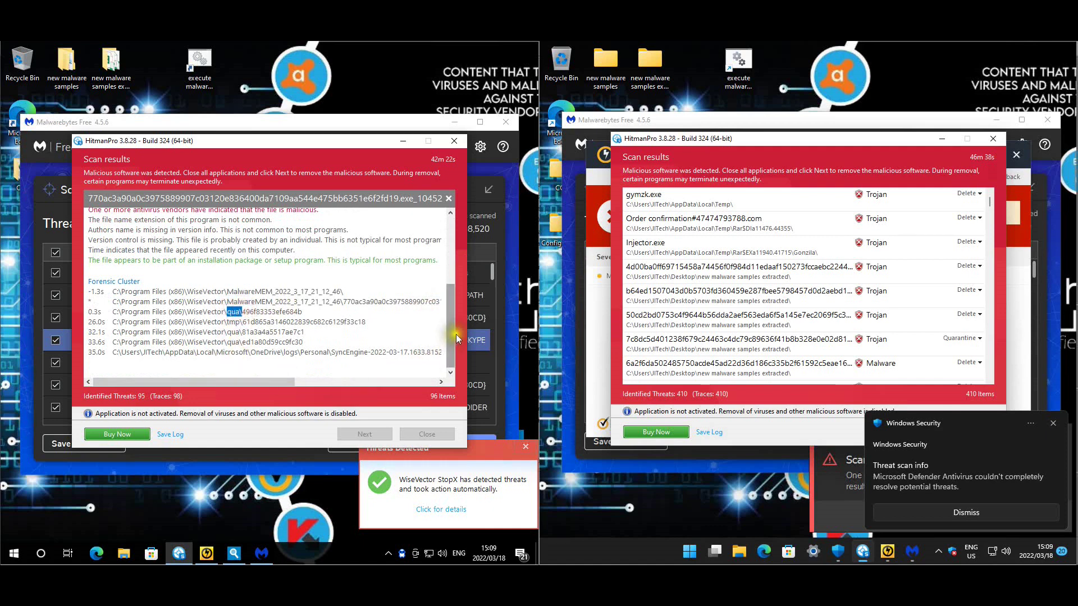
drag(457, 321, 454, 198)
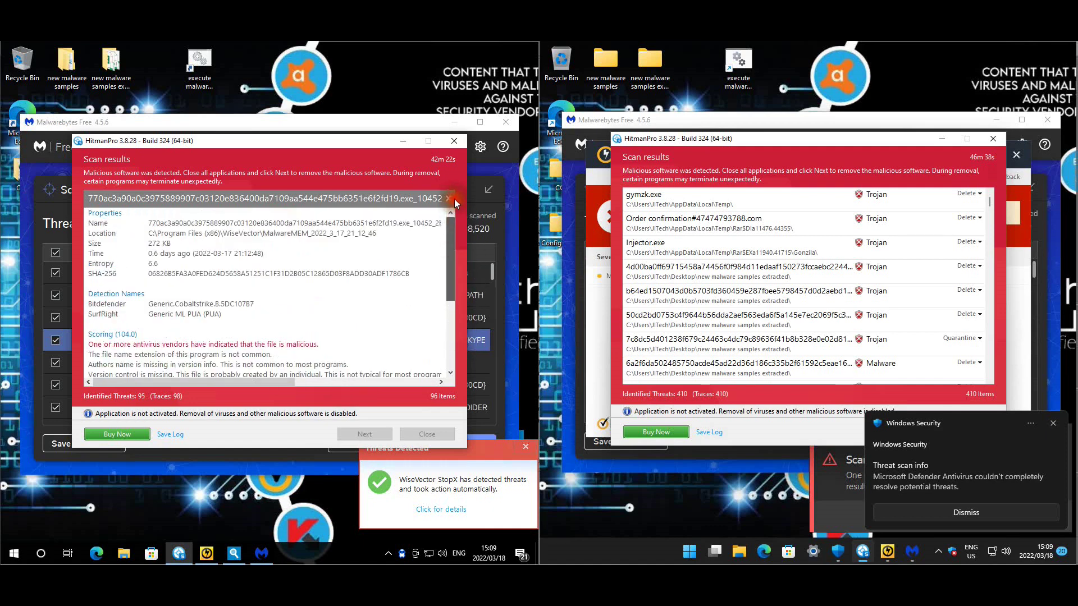
click(451, 199)
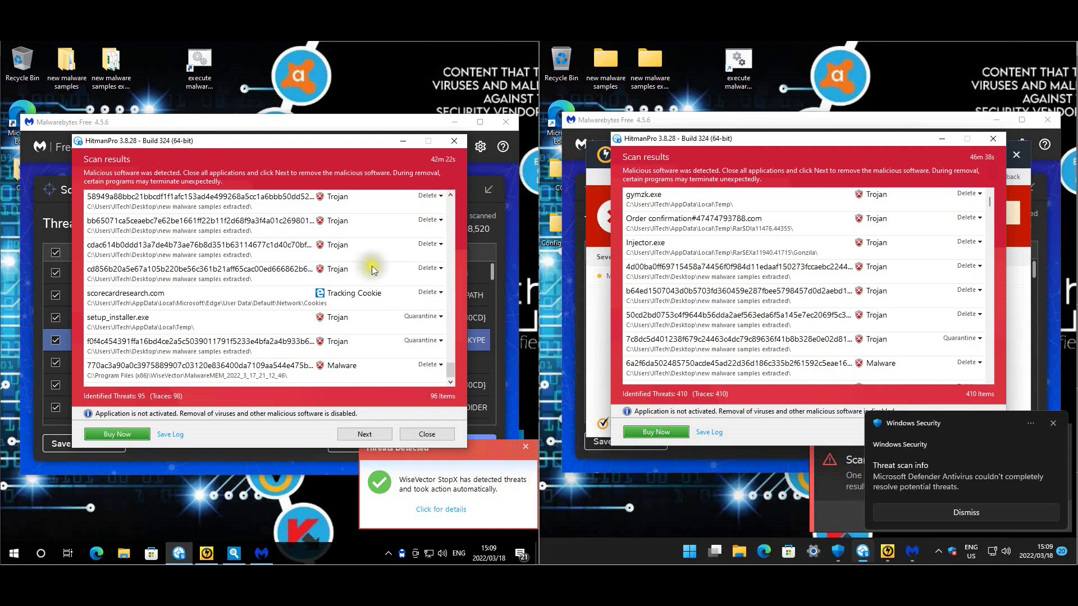
Check detection names for kytk.dll and the entry above it, then close HitmanPro.
click(451, 375)
drag(450, 371, 450, 362)
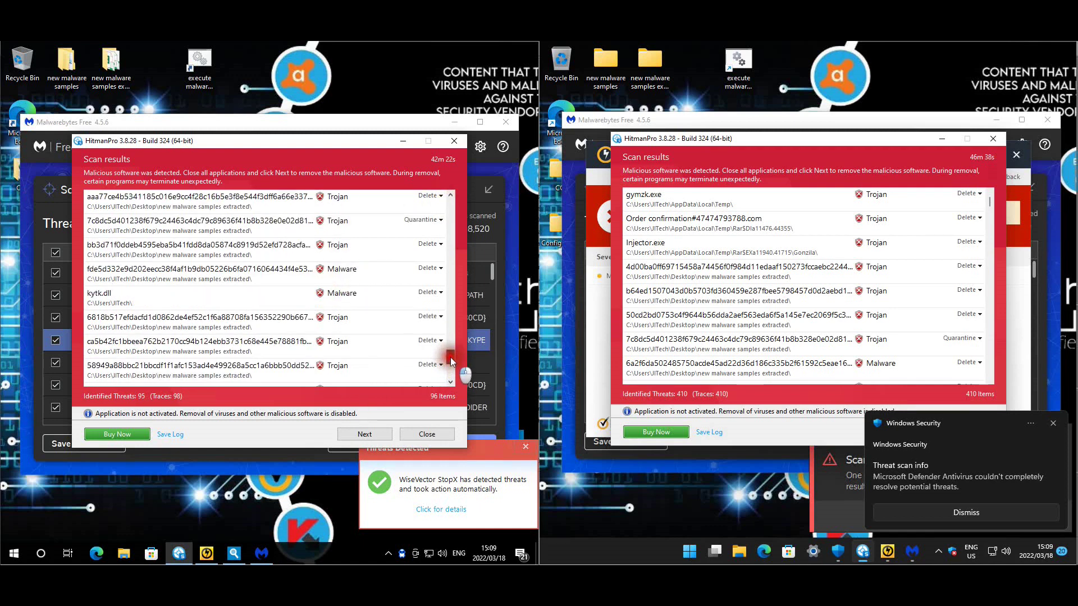
click(185, 296)
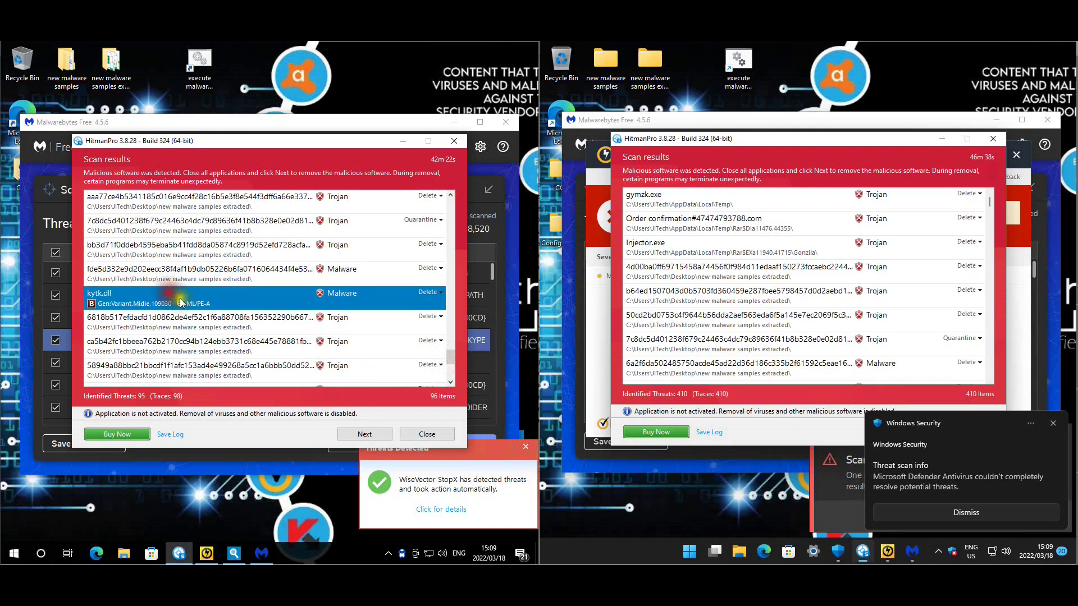
click(190, 270)
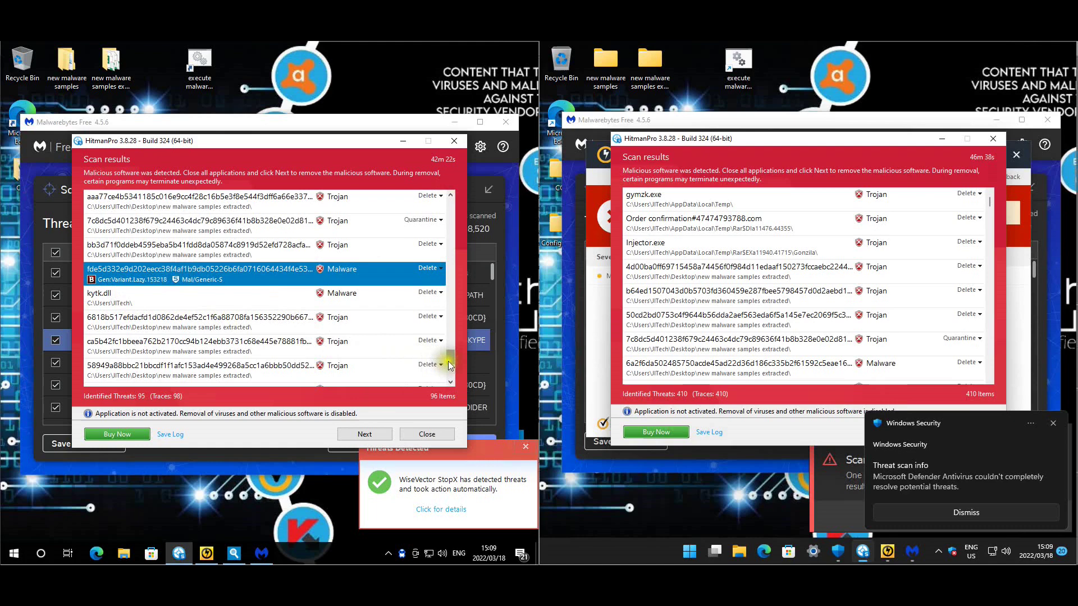
drag(450, 358, 453, 379)
scroll(432, 337, up, 20)
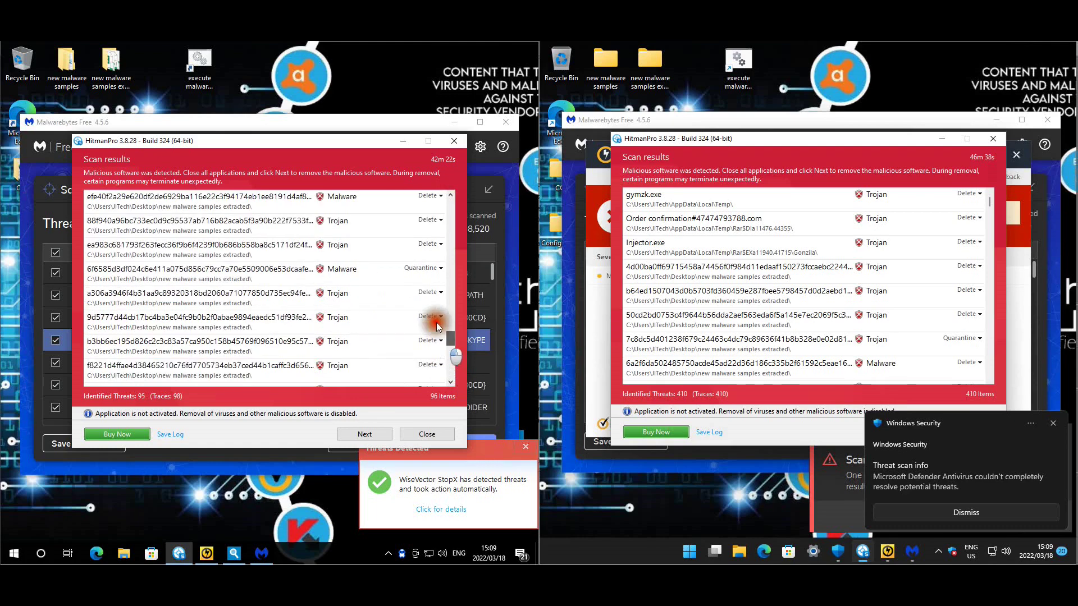
click(405, 434)
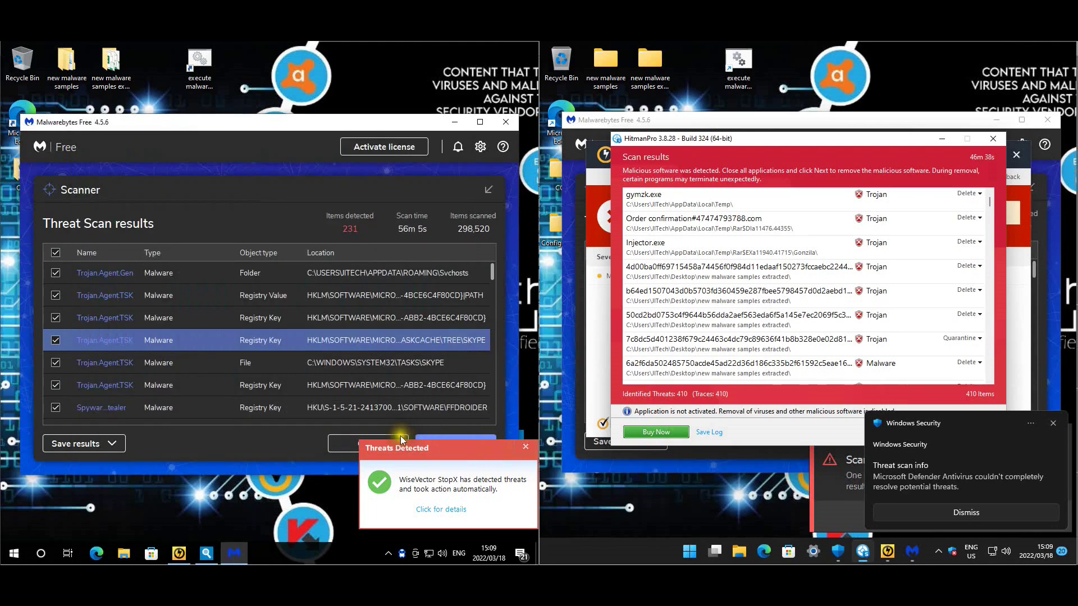
Scroll through Norton Power Eraser's 15 detected threats, then close the results and exit.
click(180, 553)
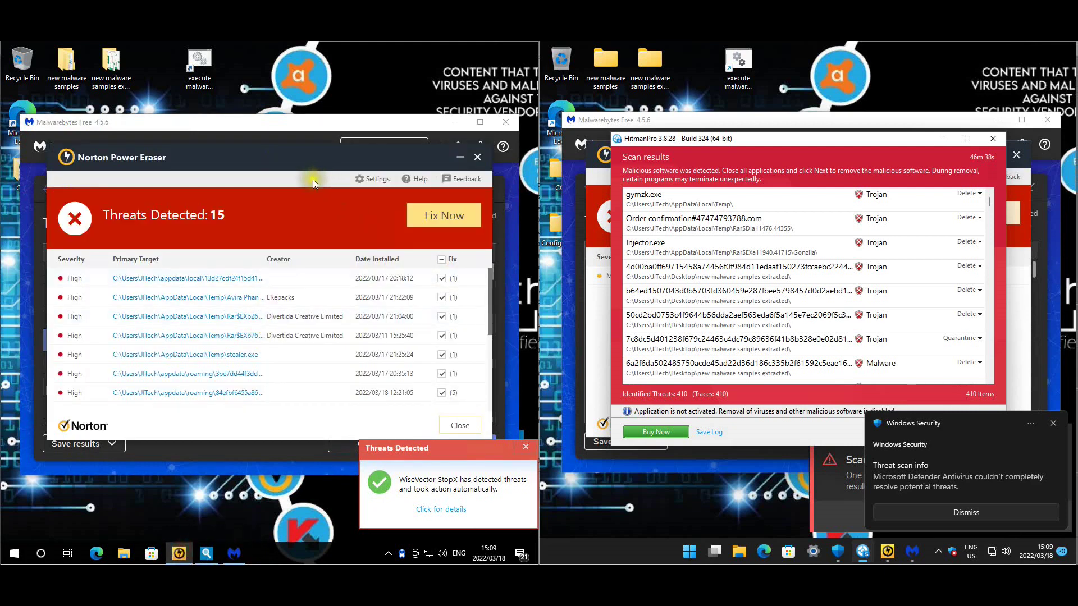
drag(314, 145, 321, 108)
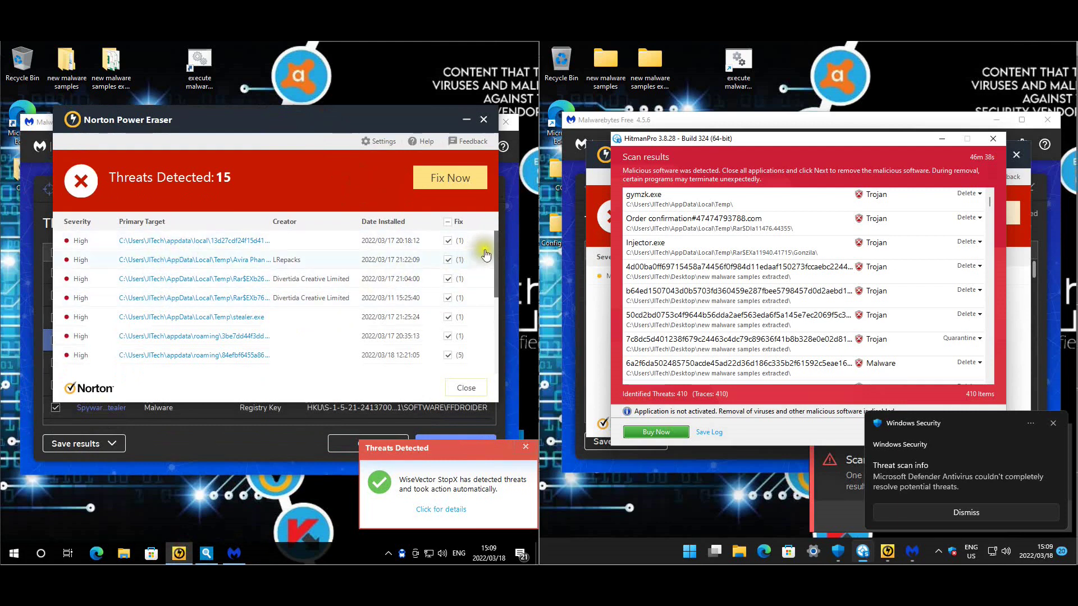
scroll(489, 303, down, 1)
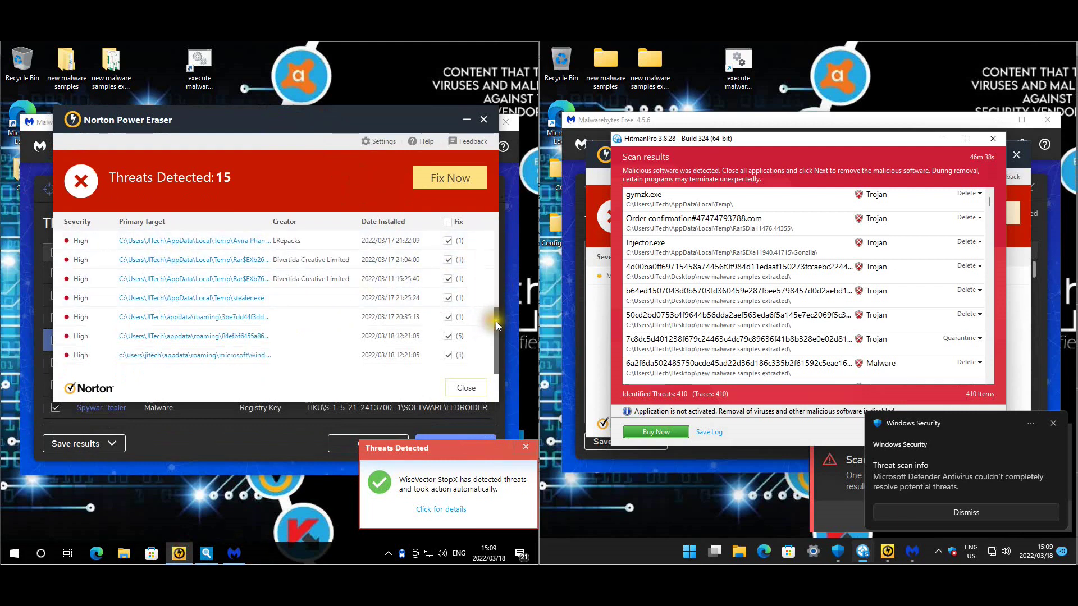
scroll(497, 323, down, 3)
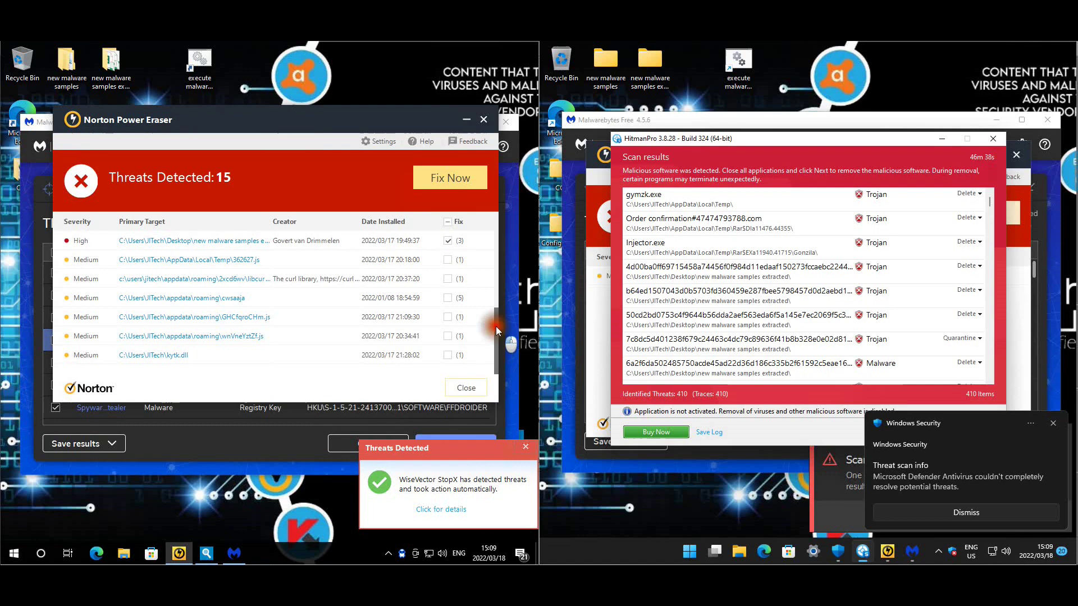
drag(496, 326, 502, 205)
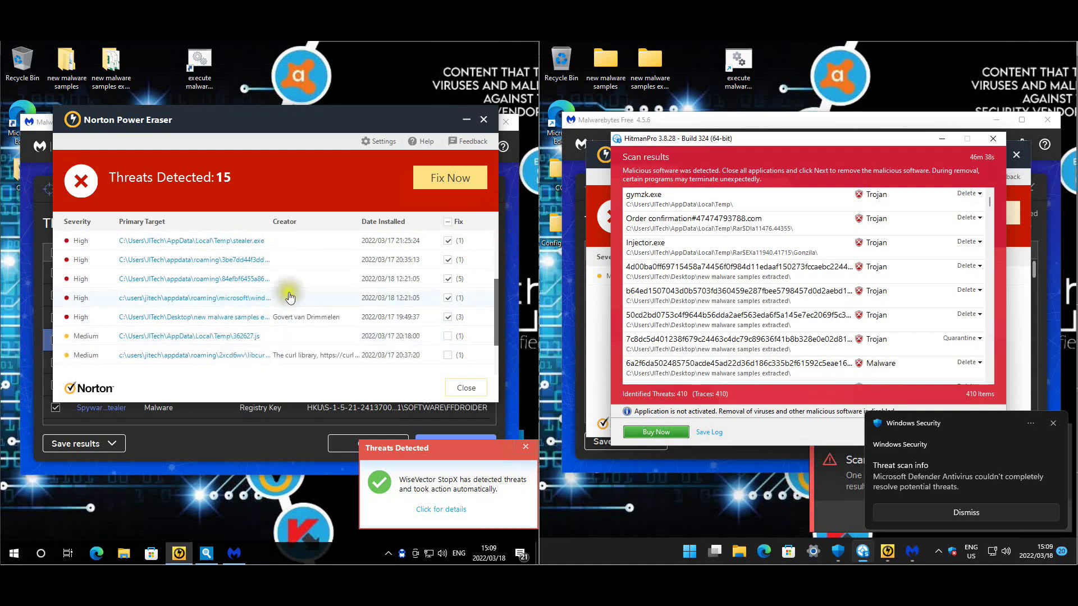
scroll(283, 287, down, 3)
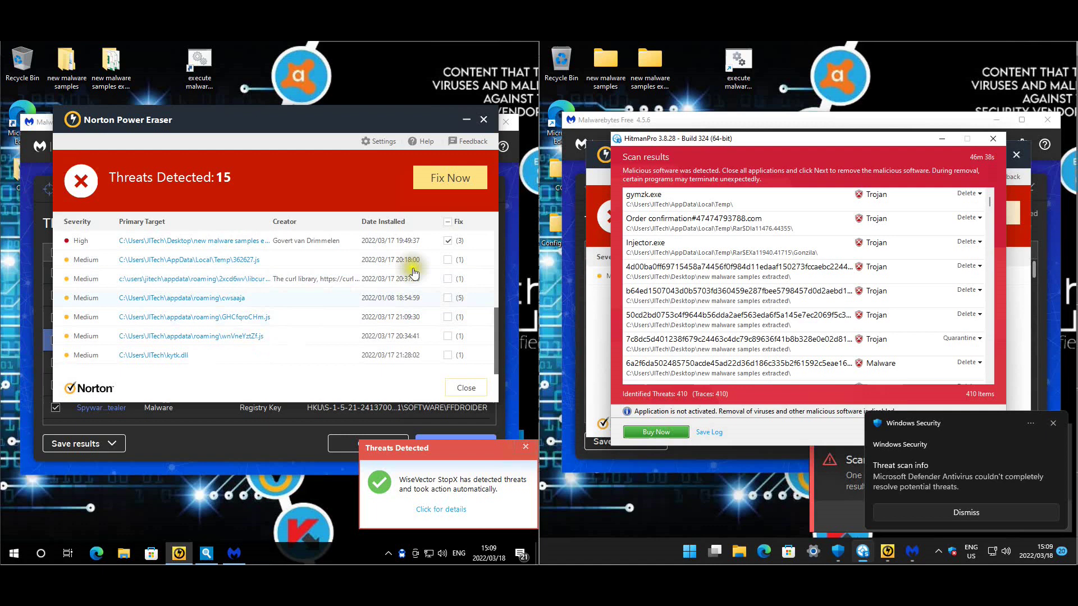
click(466, 387)
click(472, 387)
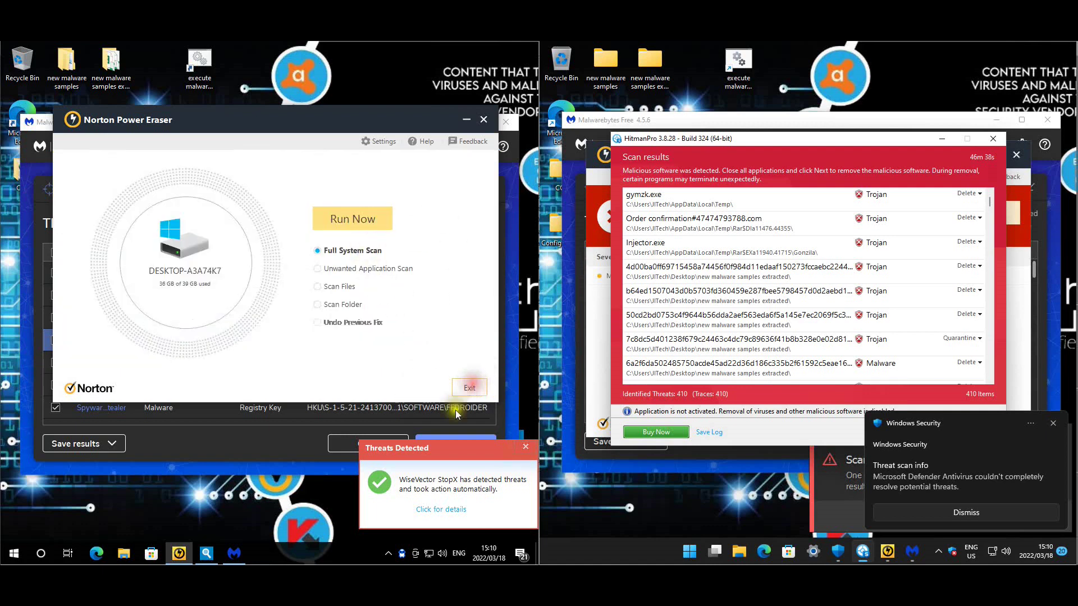
Sort Emsisoft's 564 detections by location and move its window up and left.
click(190, 554)
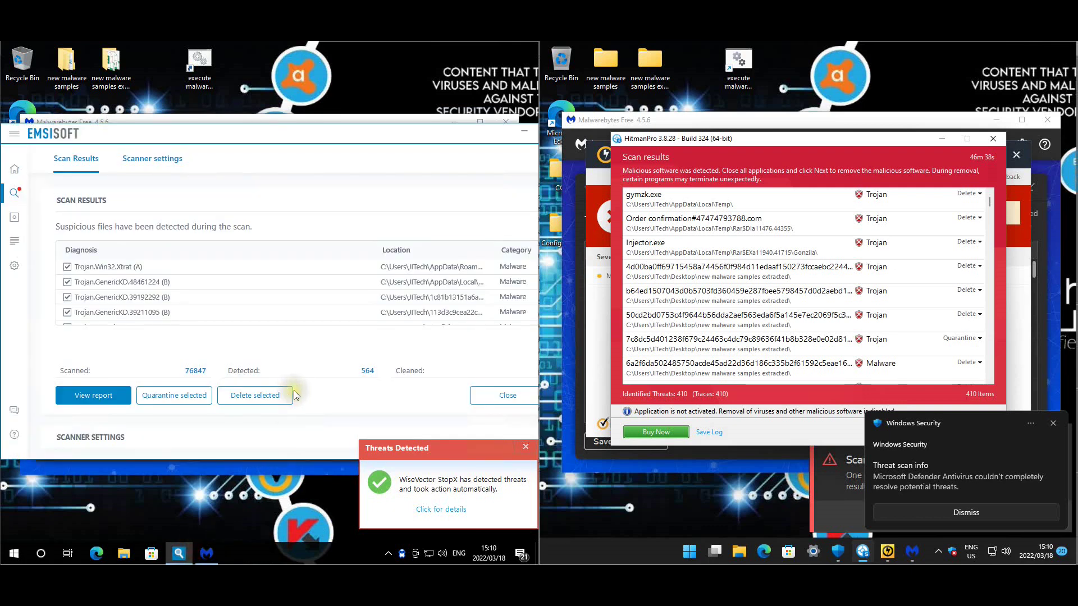
click(433, 251)
drag(395, 144, 363, 136)
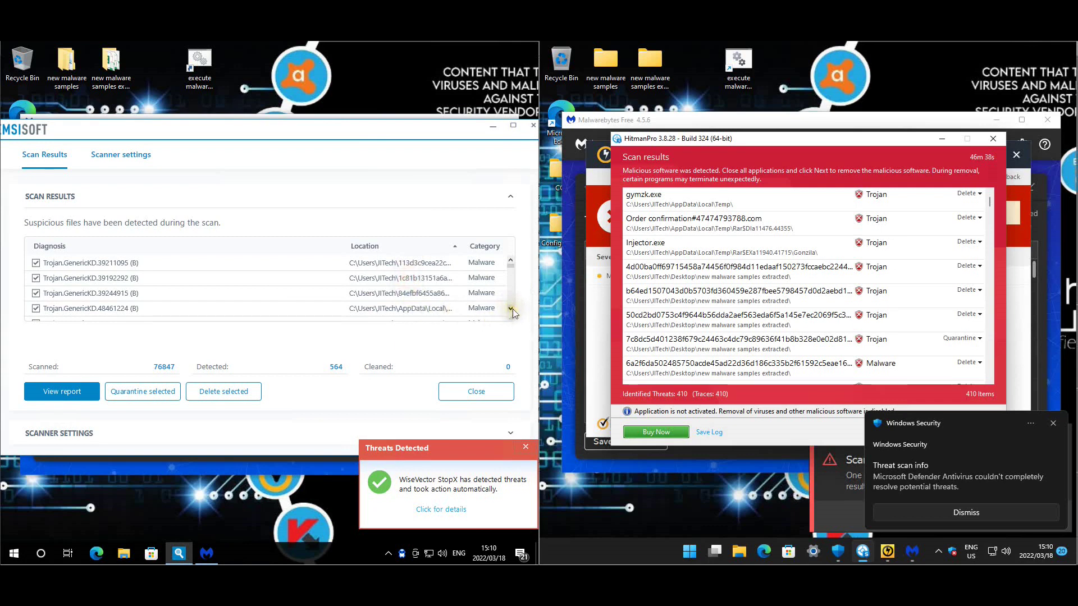
scroll(513, 310, down, 3)
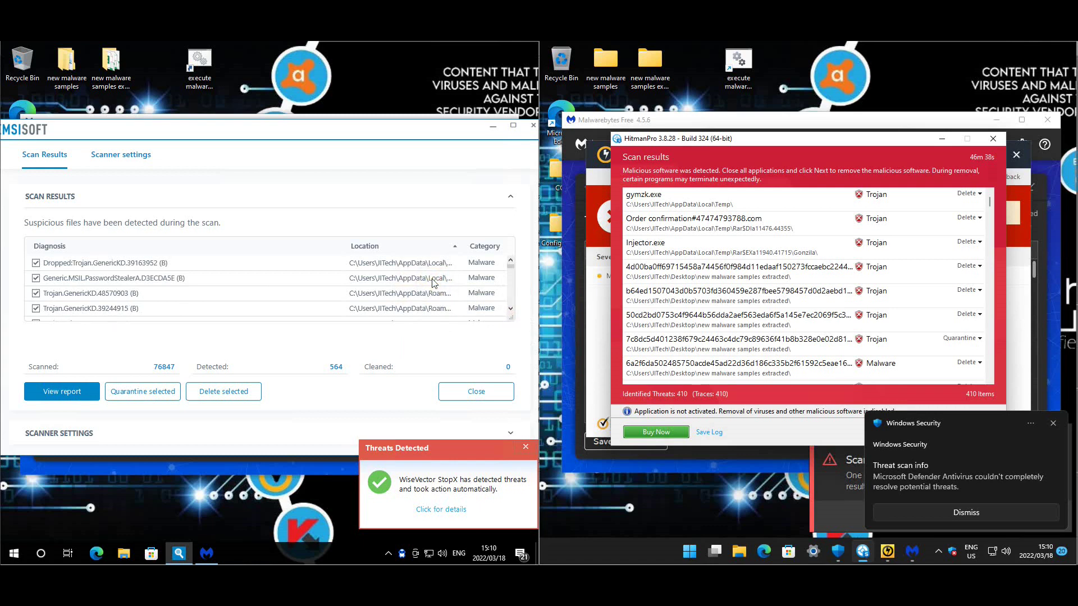
Inspect Trojan.GenericKD.48570903 and Gen:Variant.Jaik.52149, then close the Emsisoft results.
click(413, 293)
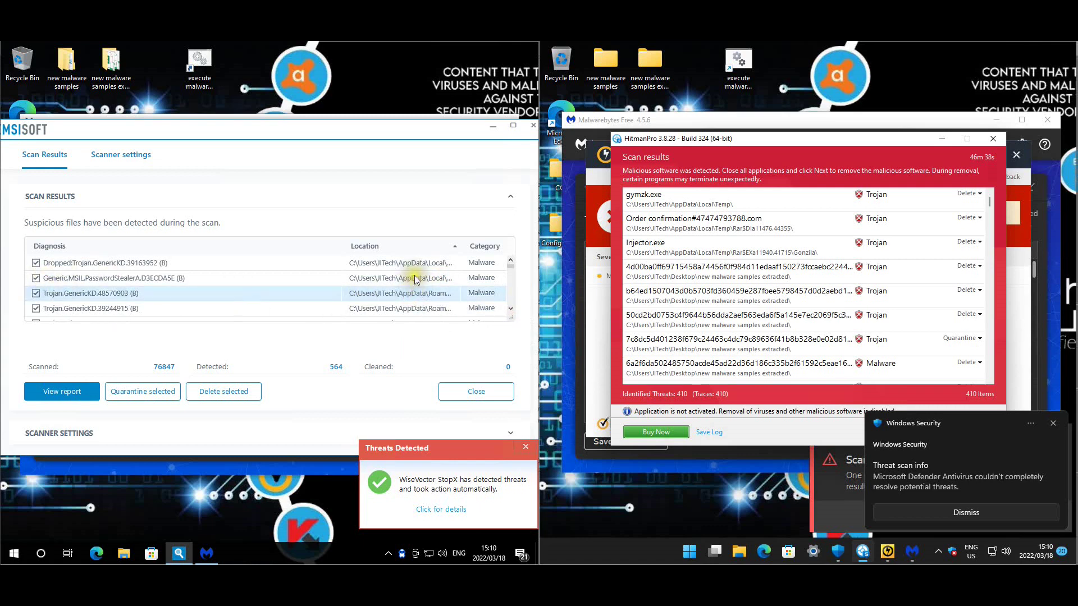
click(510, 310)
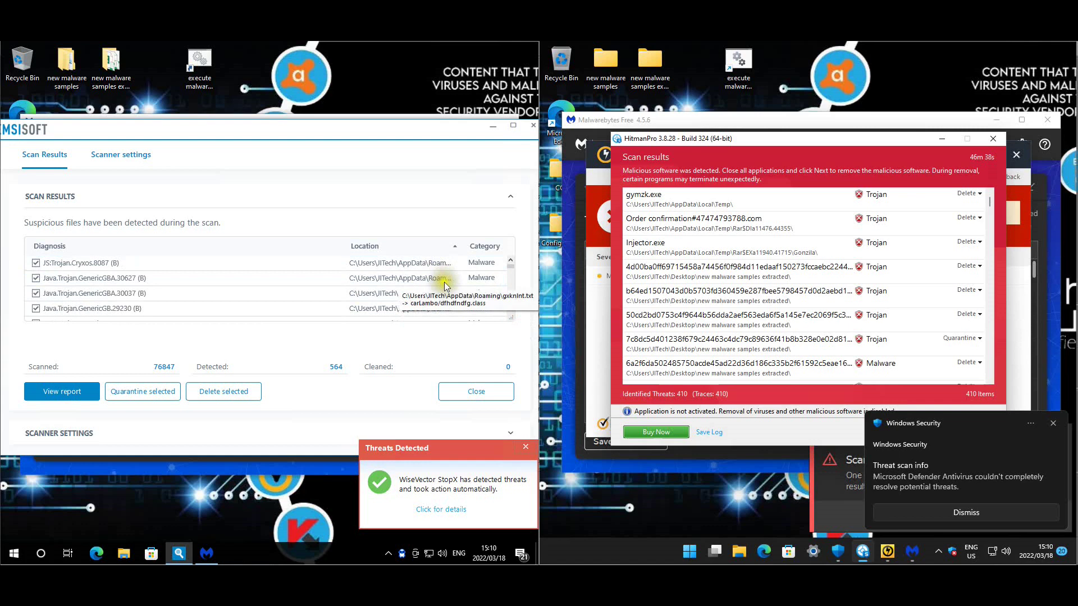
click(510, 310)
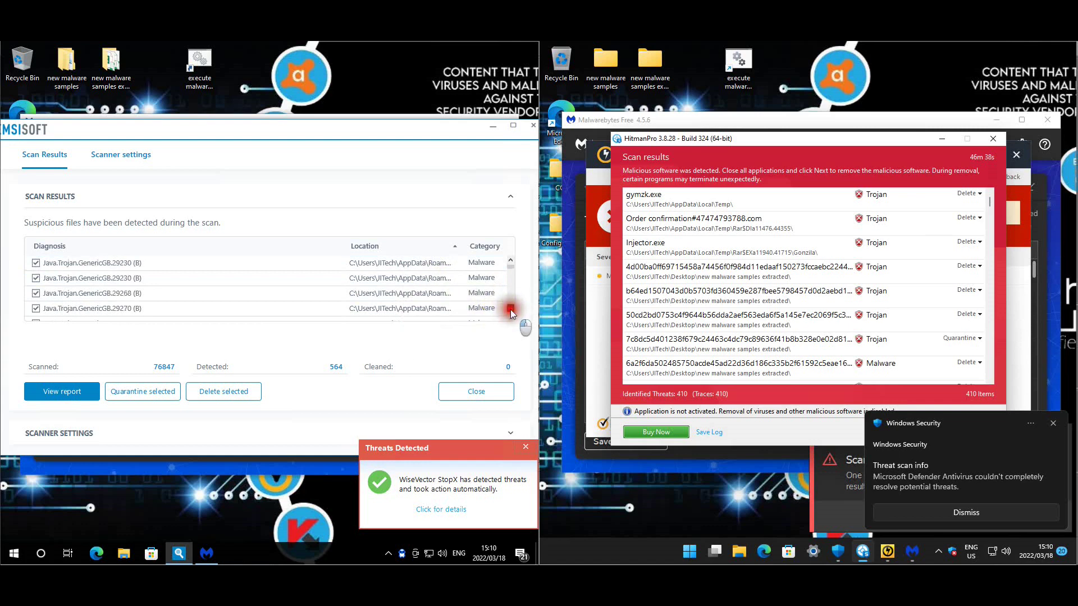
drag(511, 308, 510, 308)
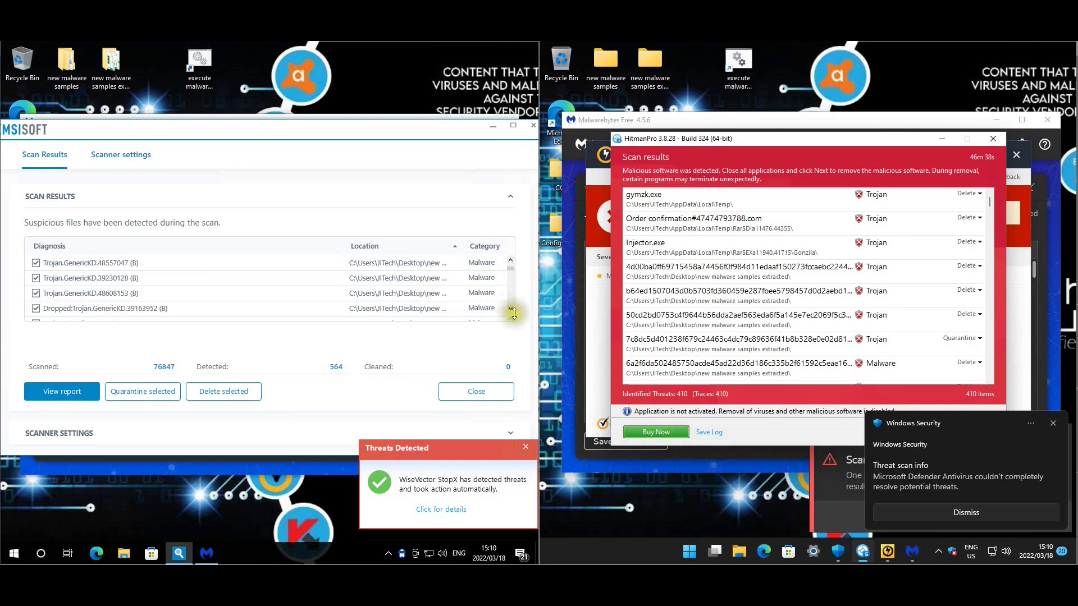
drag(512, 269, 504, 303)
scroll(459, 301, down, 3)
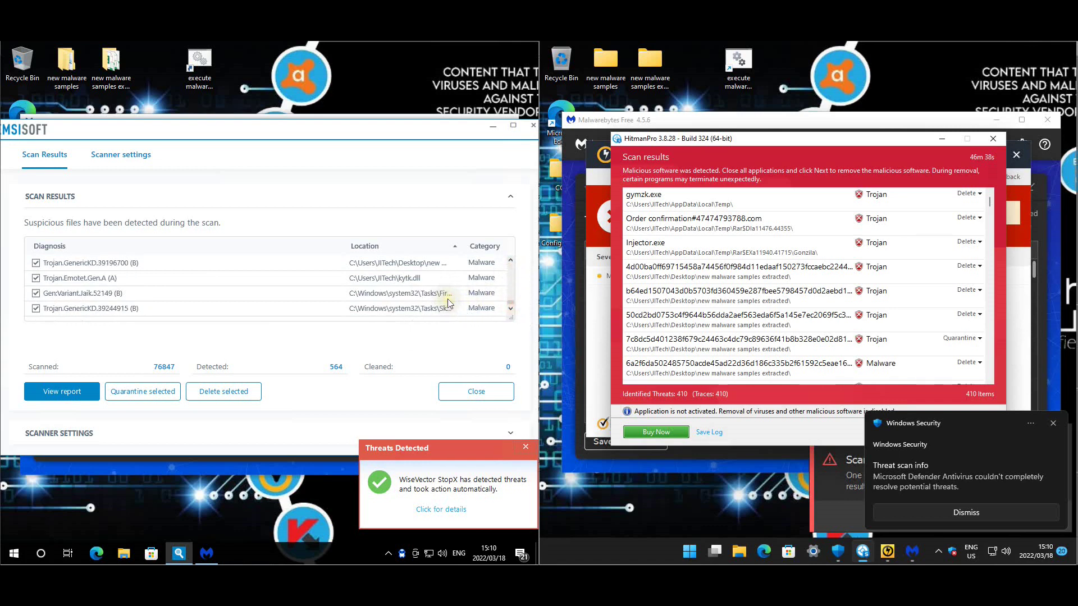
click(404, 278)
click(422, 296)
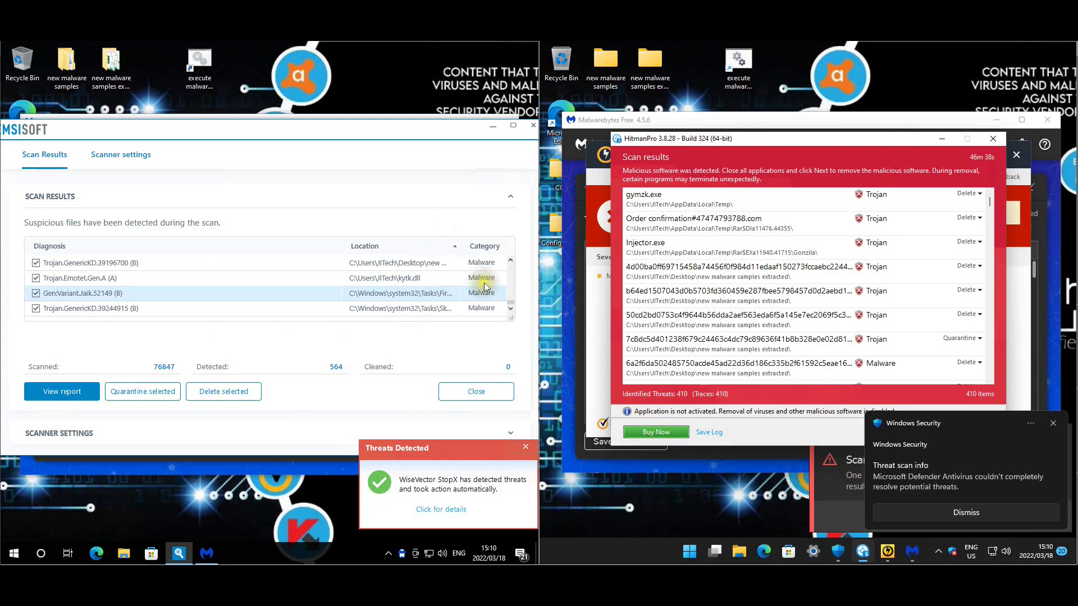
click(474, 391)
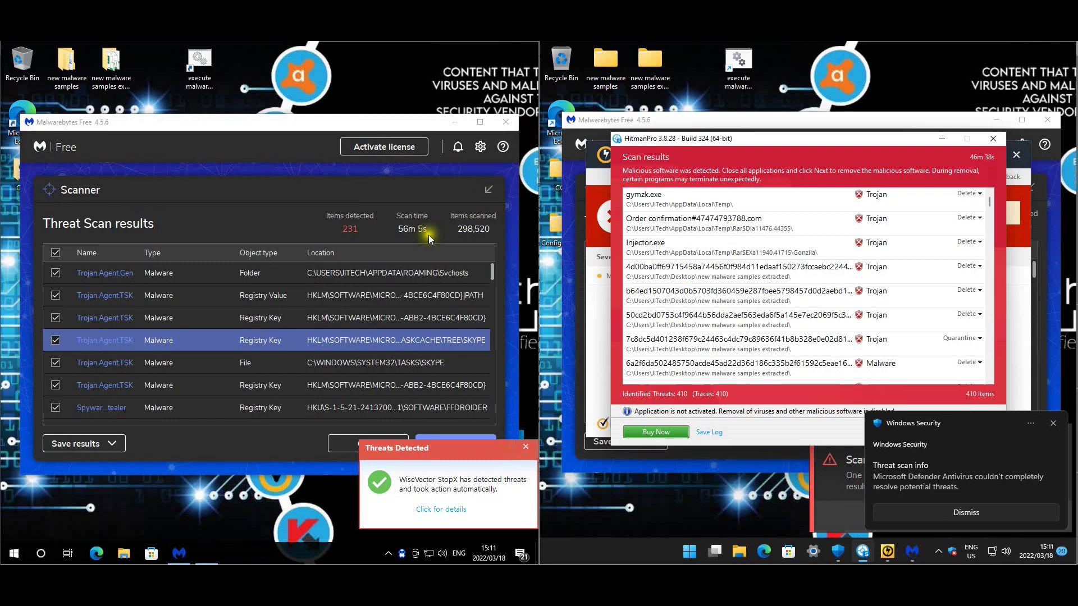
Sort Malwarebytes' 231 threats by location and scroll through the list.
click(382, 354)
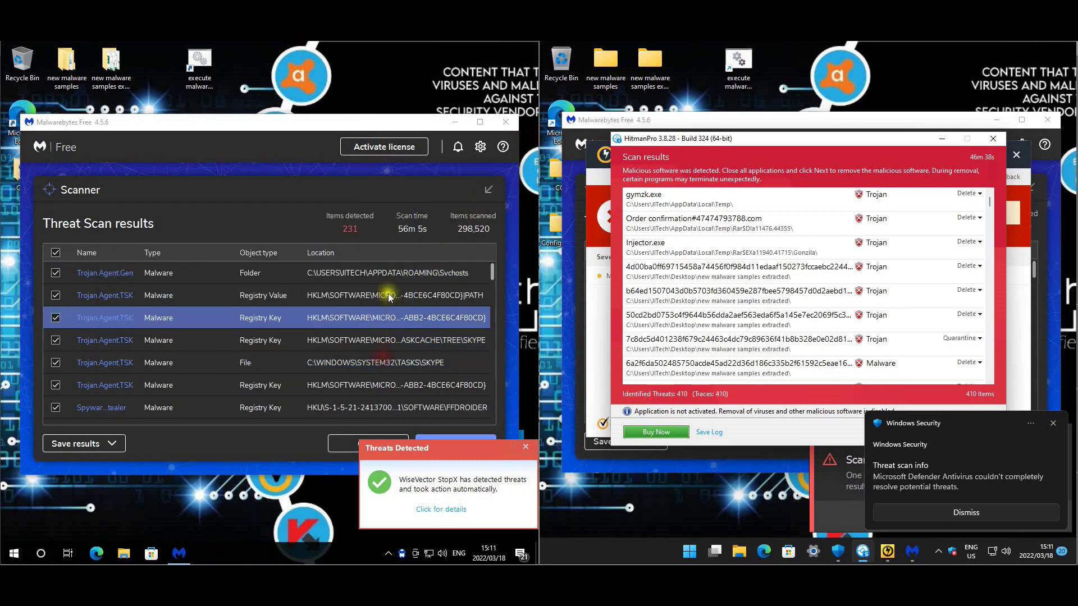
click(376, 249)
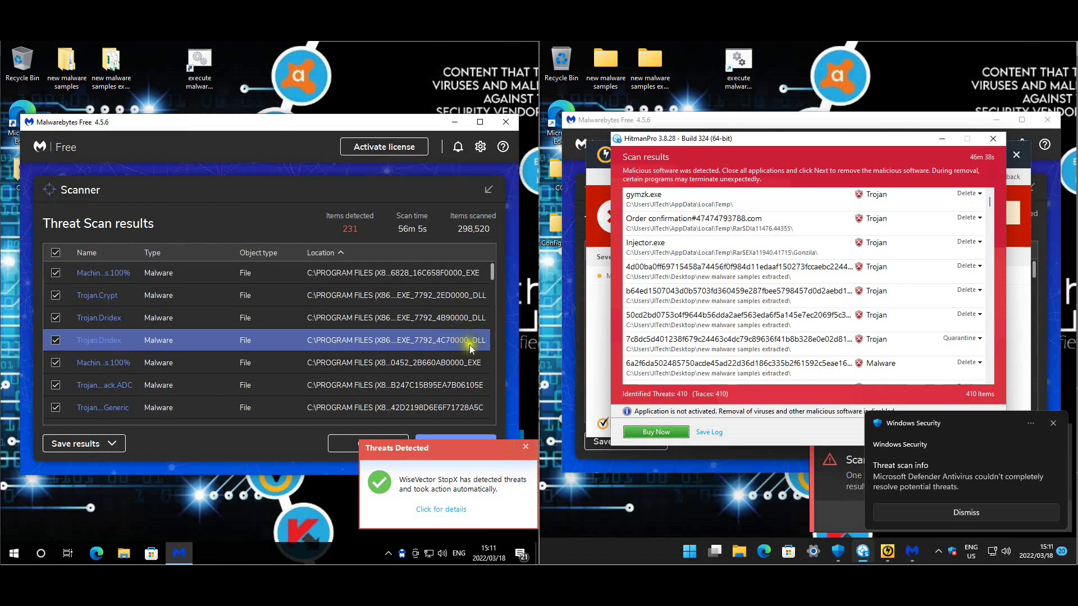
scroll(430, 363, down, 1)
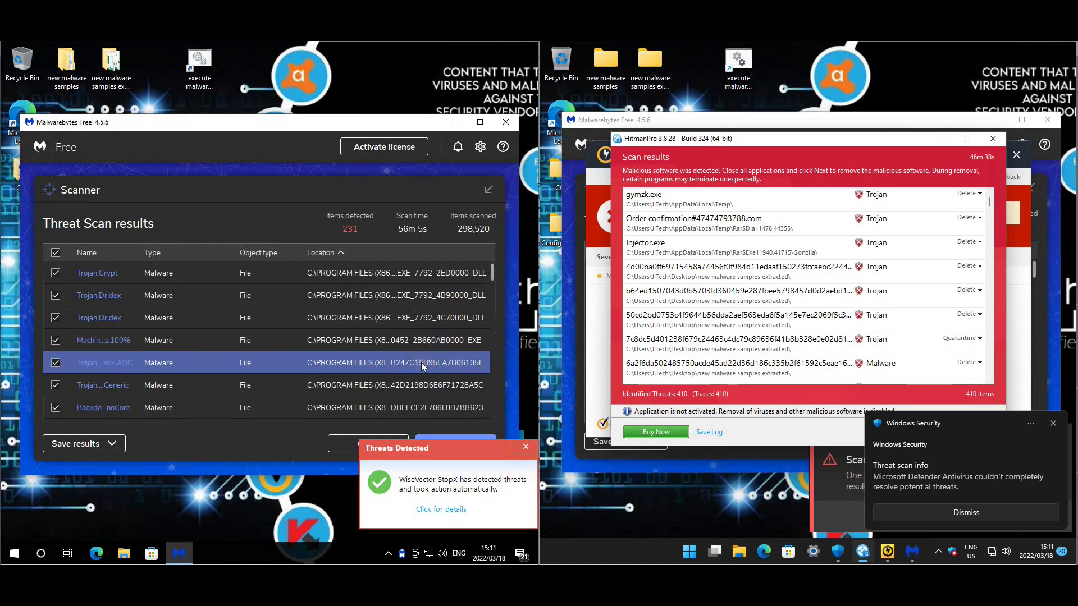
scroll(421, 356, down, 3)
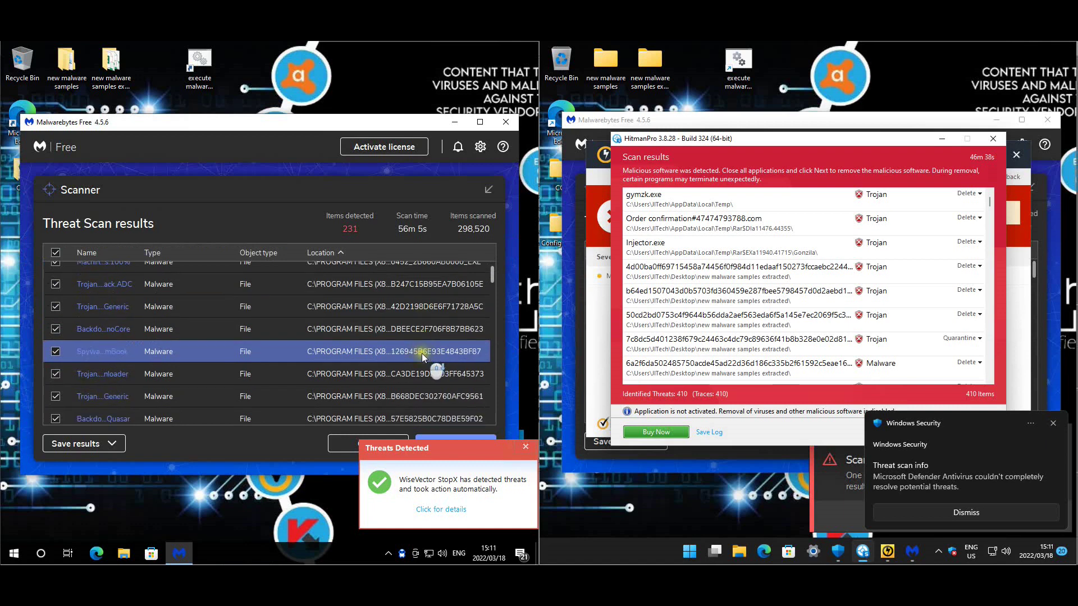
scroll(423, 353, down, 3)
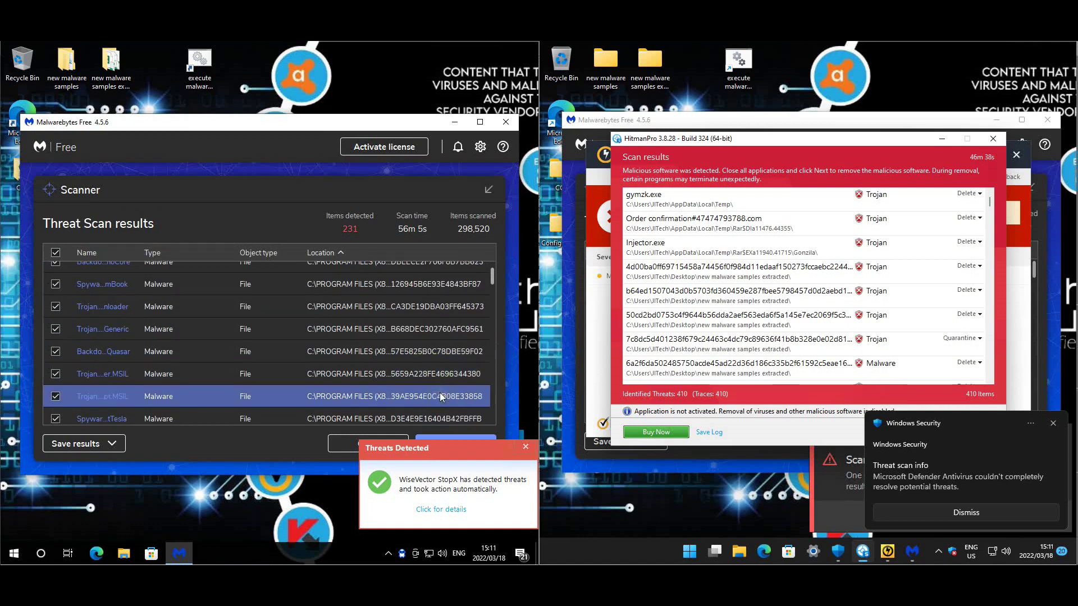
scroll(441, 397, down, 8)
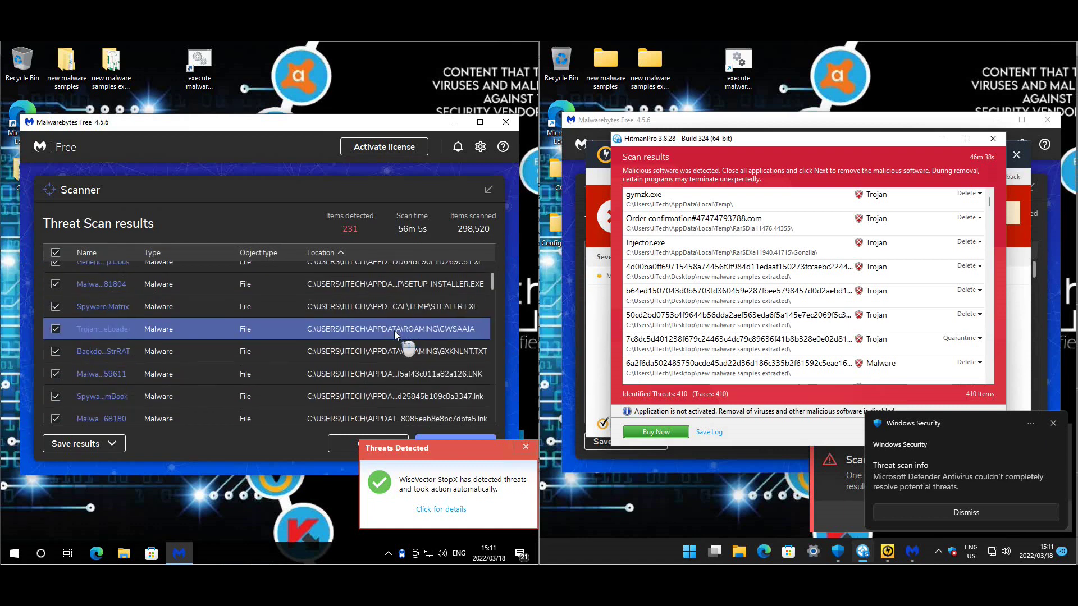
Review the Trojan.Agent.TSK registry keys and spyware stealer, then dismiss StopX's Threats Detected notice.
scroll(400, 320, up, 2)
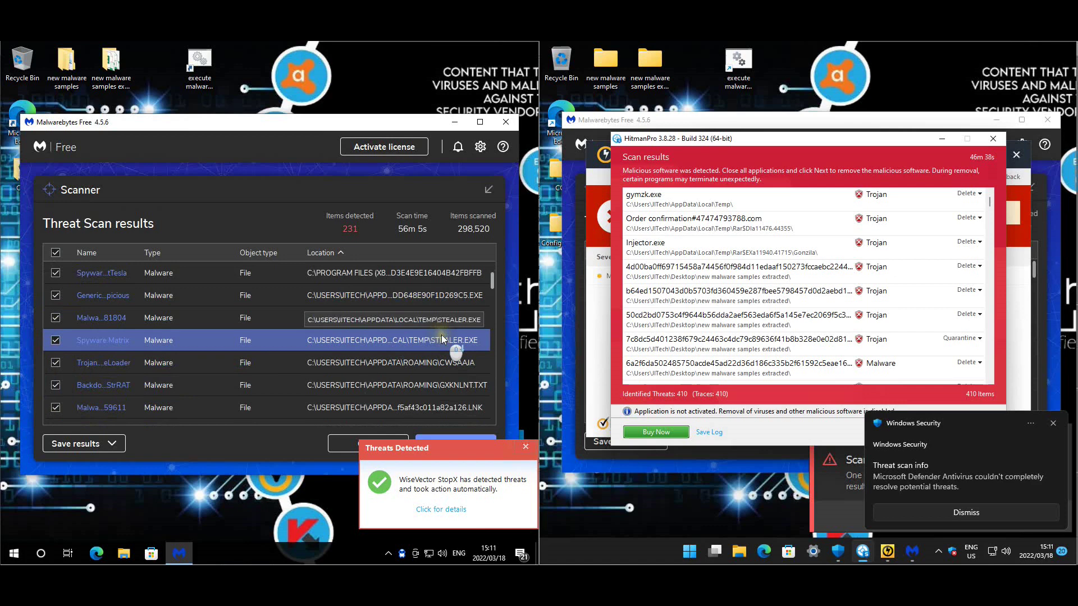
scroll(441, 337, down, 2)
scroll(442, 335, down, 3)
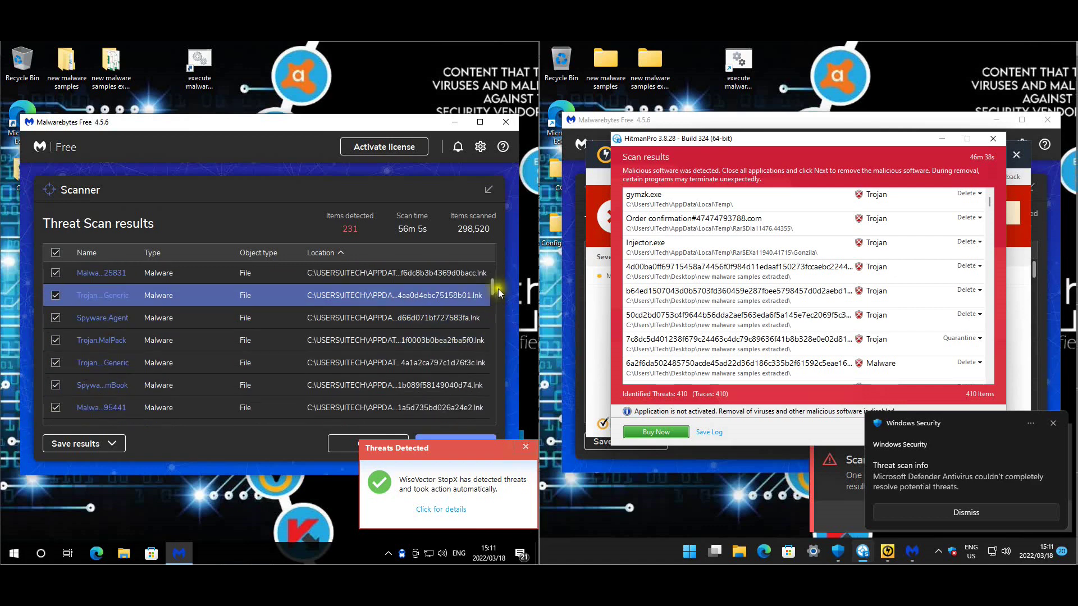
drag(493, 285, 493, 415)
scroll(443, 387, down, 5)
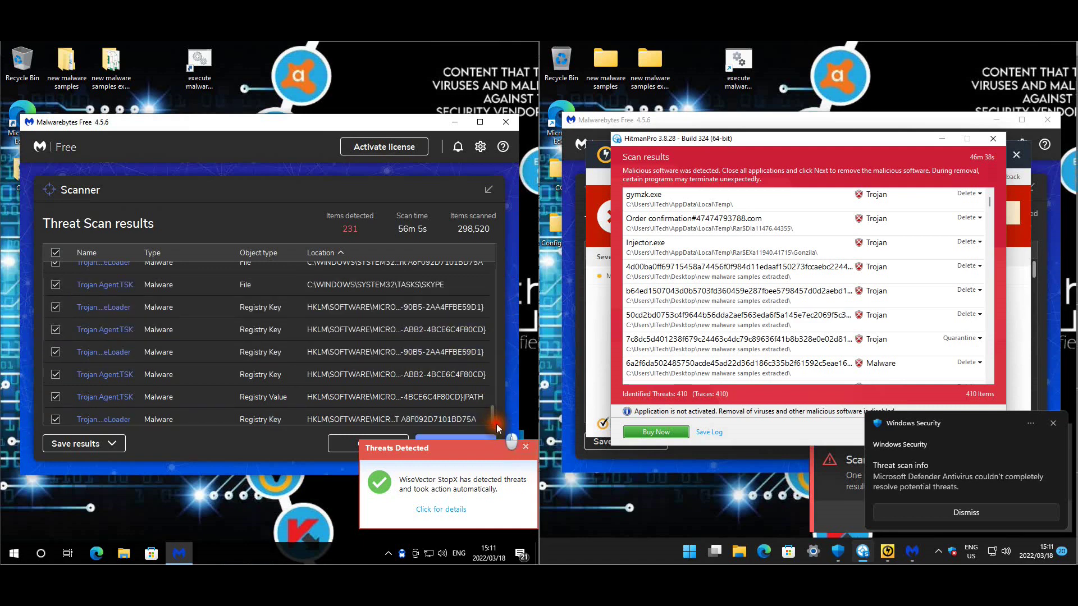
scroll(368, 404, down, 1)
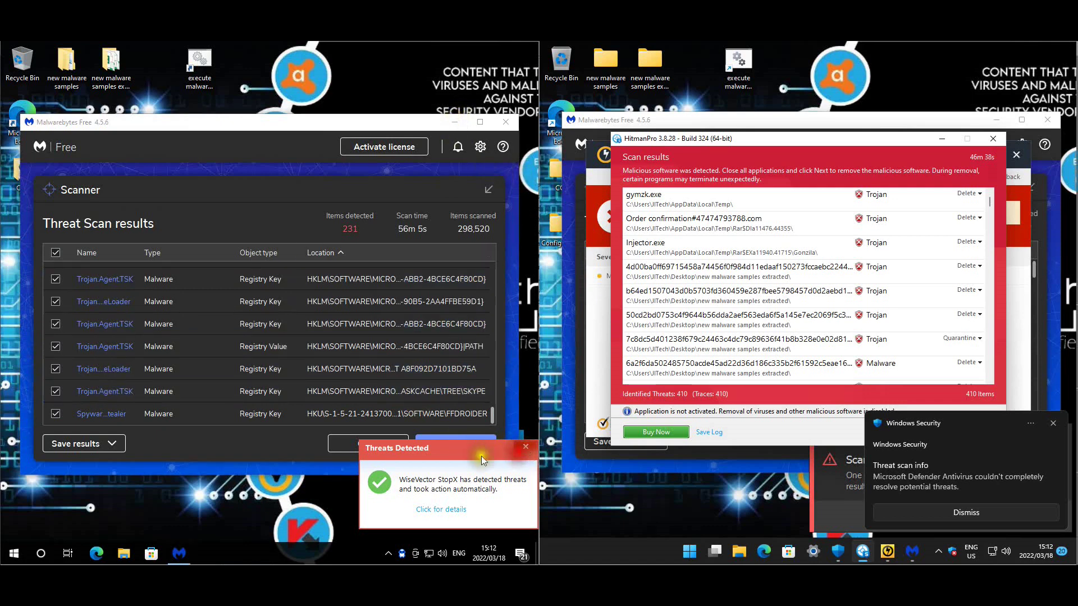
click(525, 446)
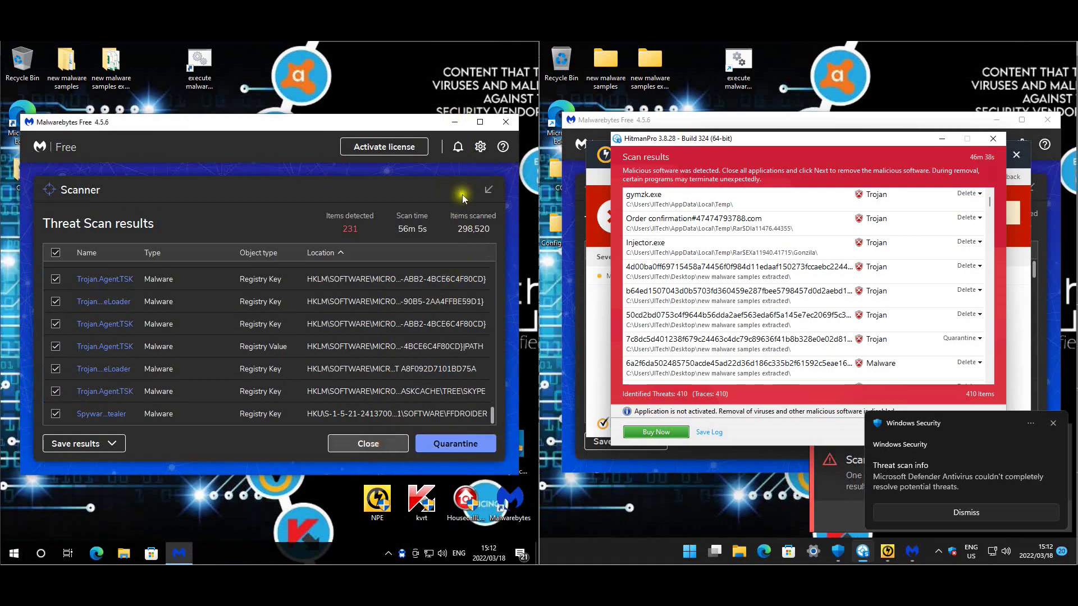
Close Malwarebytes clearing its results, dismiss the Defender toast, and select 'new malware samples extracted'.
click(506, 122)
click(505, 122)
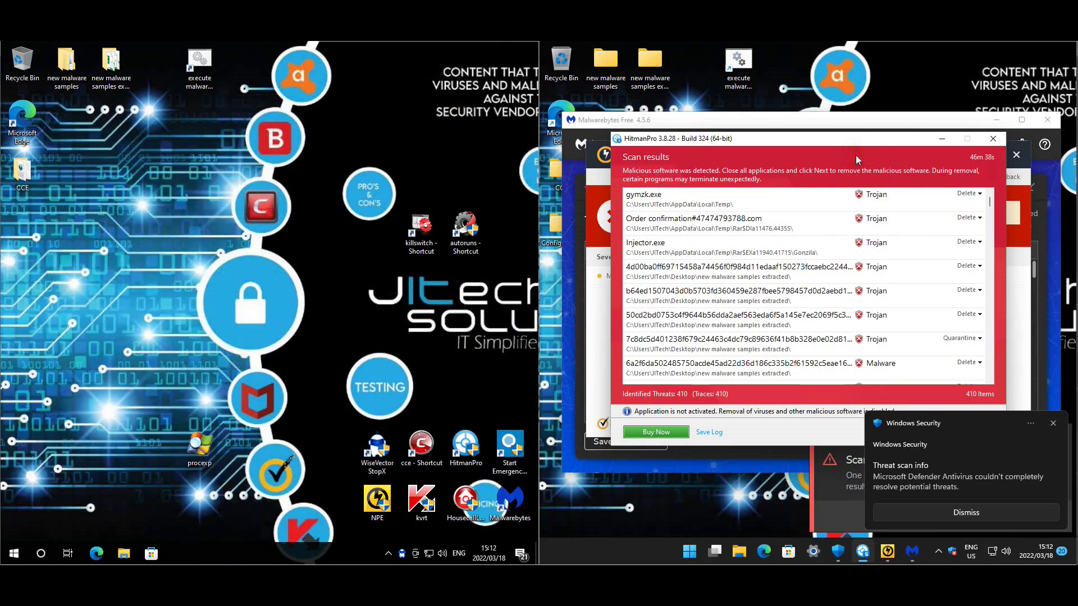
click(1051, 425)
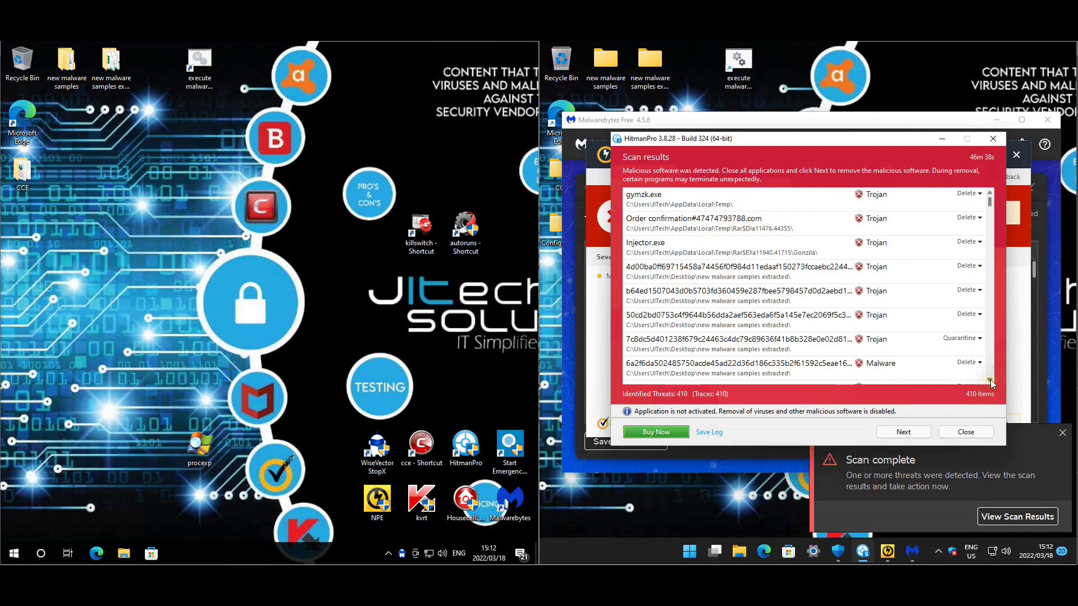
drag(991, 380, 991, 379)
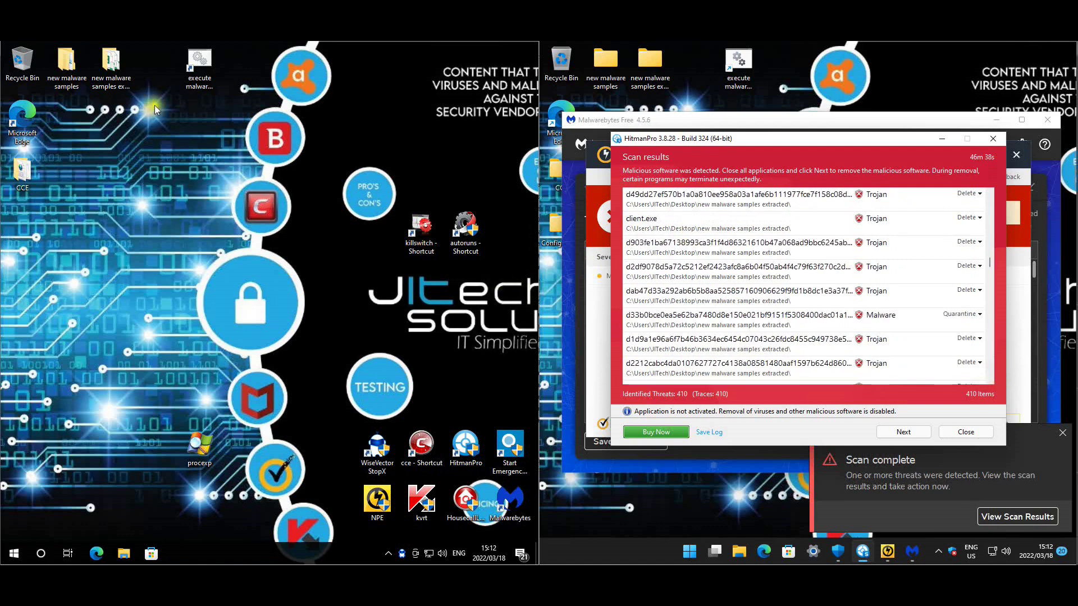
click(651, 66)
Open the 'new malware samples extracted' folder, check its assist32 subfolder, then close the window.
double_click(651, 65)
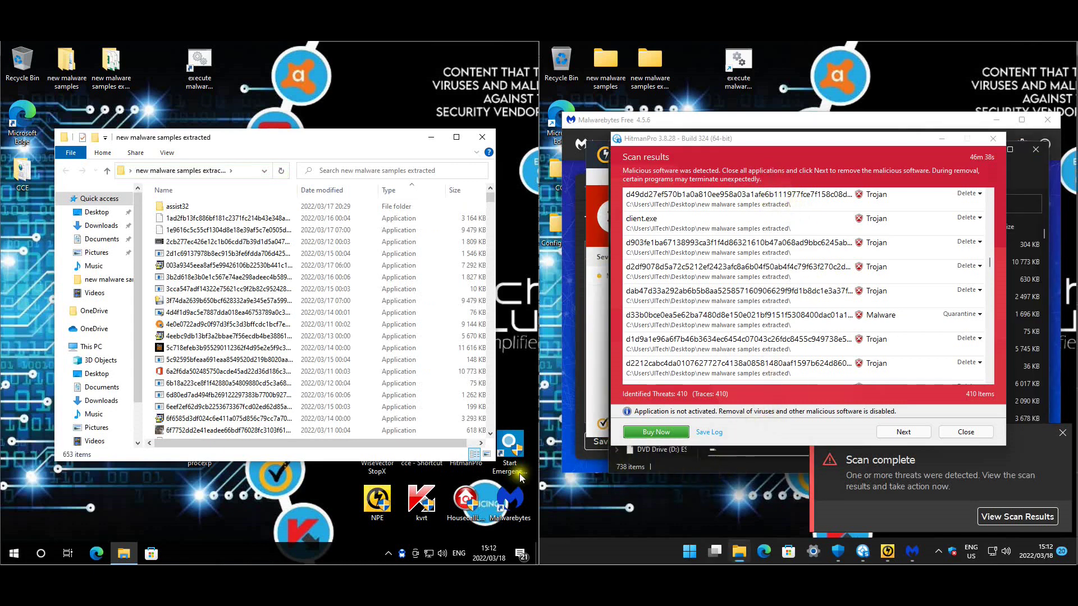
click(171, 206)
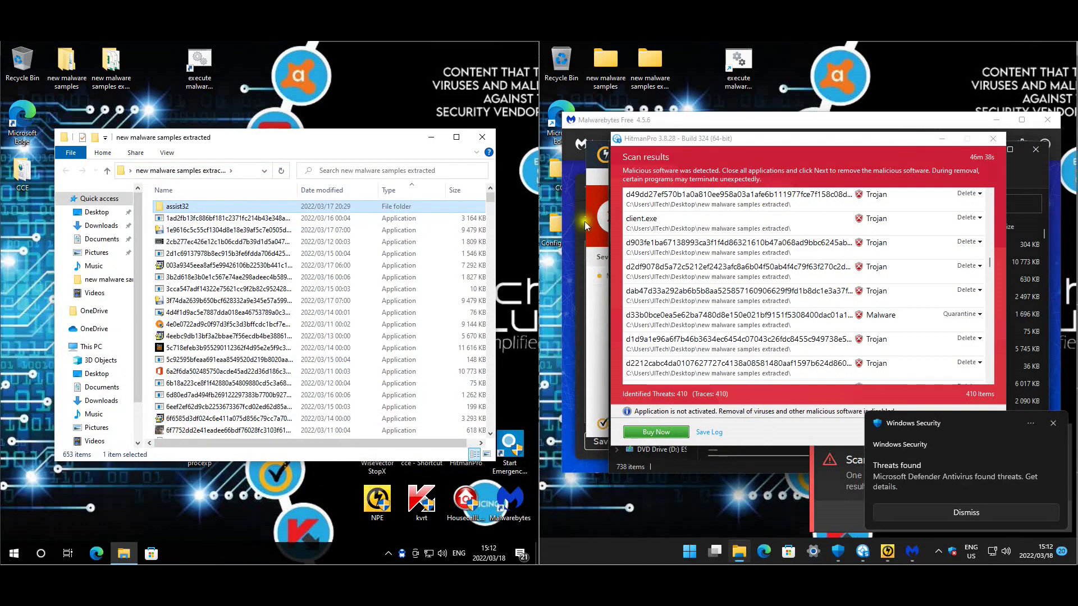
click(480, 138)
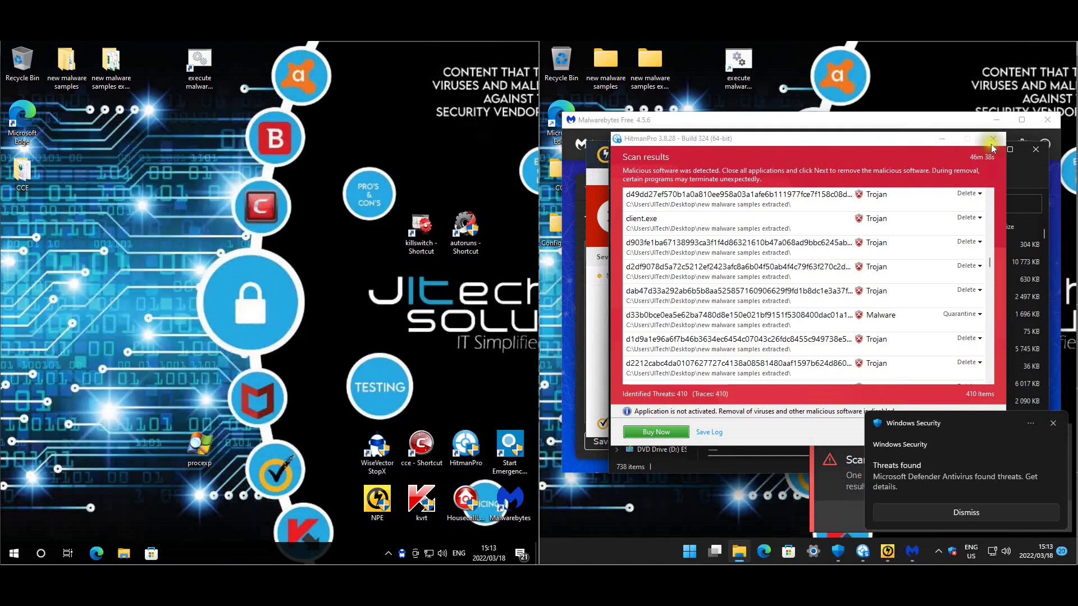
Close the folder window behind HitmanPro and scroll its results to view FlashHelperService.exe's details.
click(1037, 150)
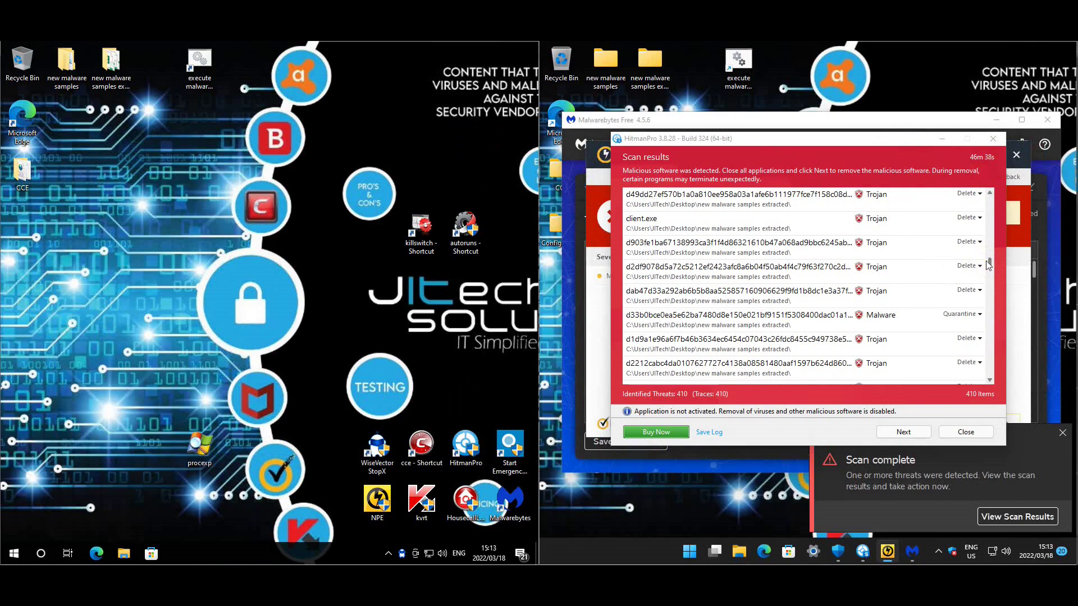
drag(989, 263, 981, 349)
scroll(940, 337, down, 10)
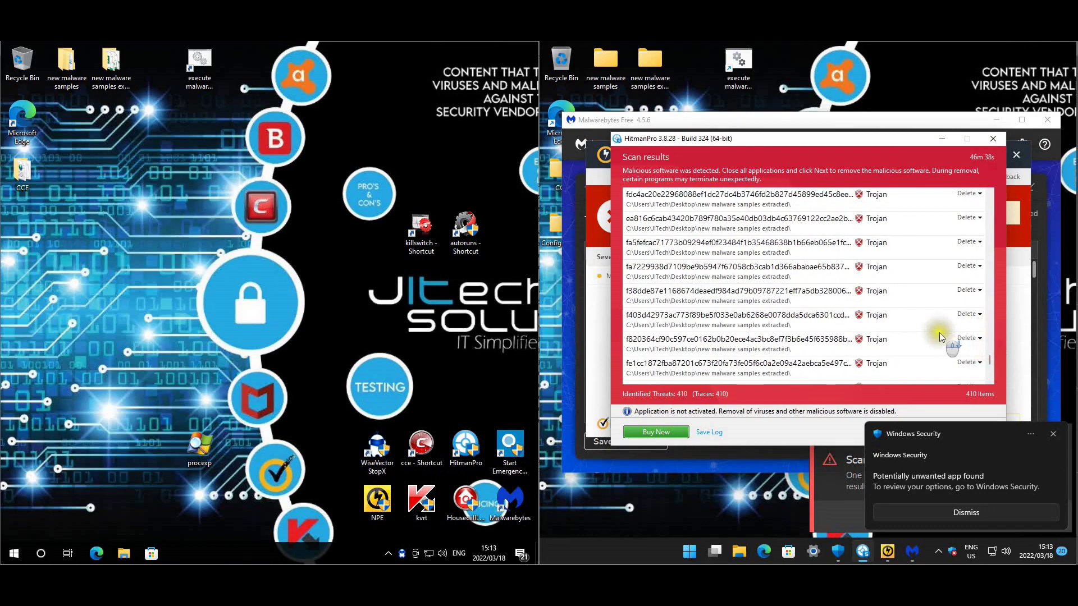
scroll(941, 337, down, 5)
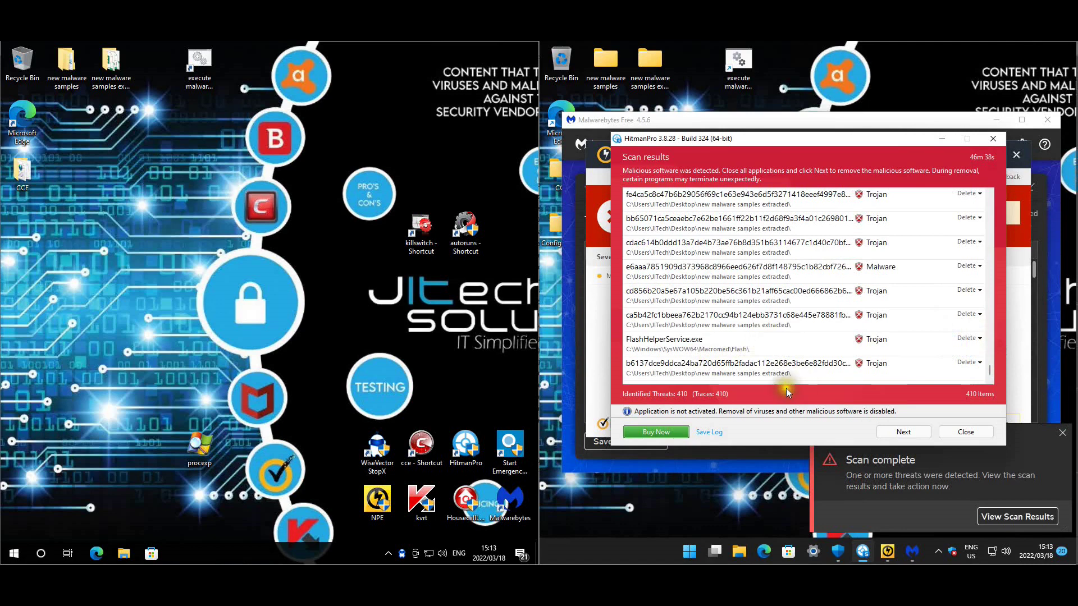
click(898, 340)
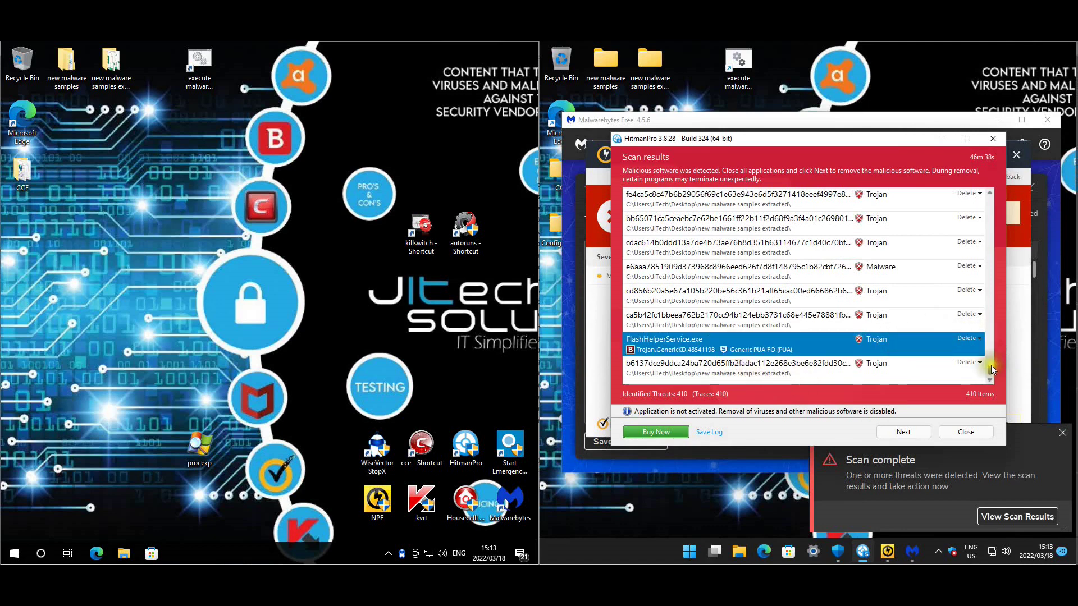
drag(990, 372, 989, 197)
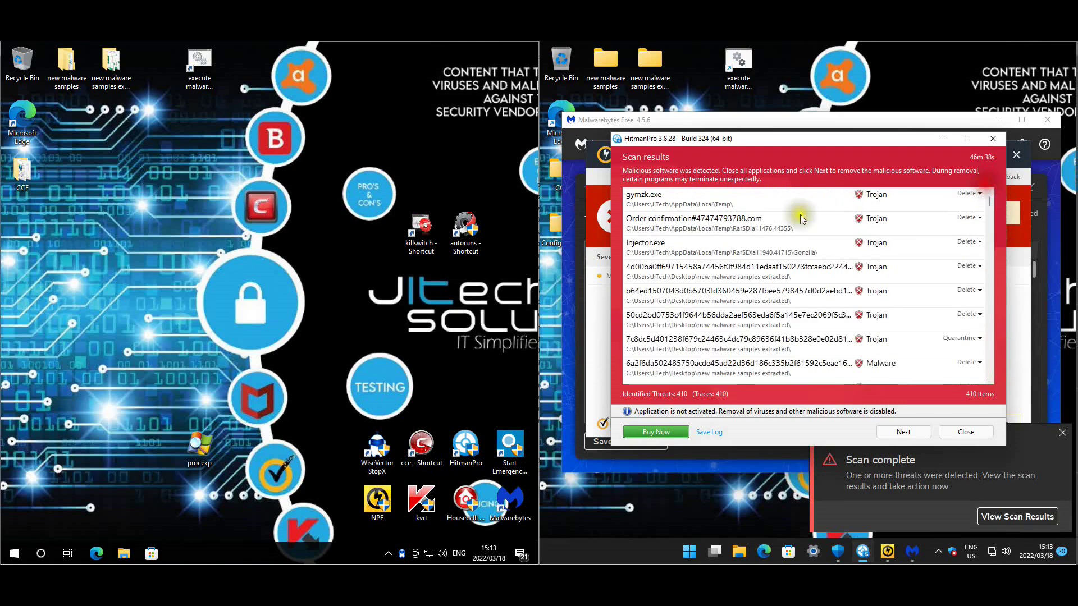
Compare the Injector.exe and gymzk.exe detection details, then close HitmanPro's 410-threat results.
click(706, 249)
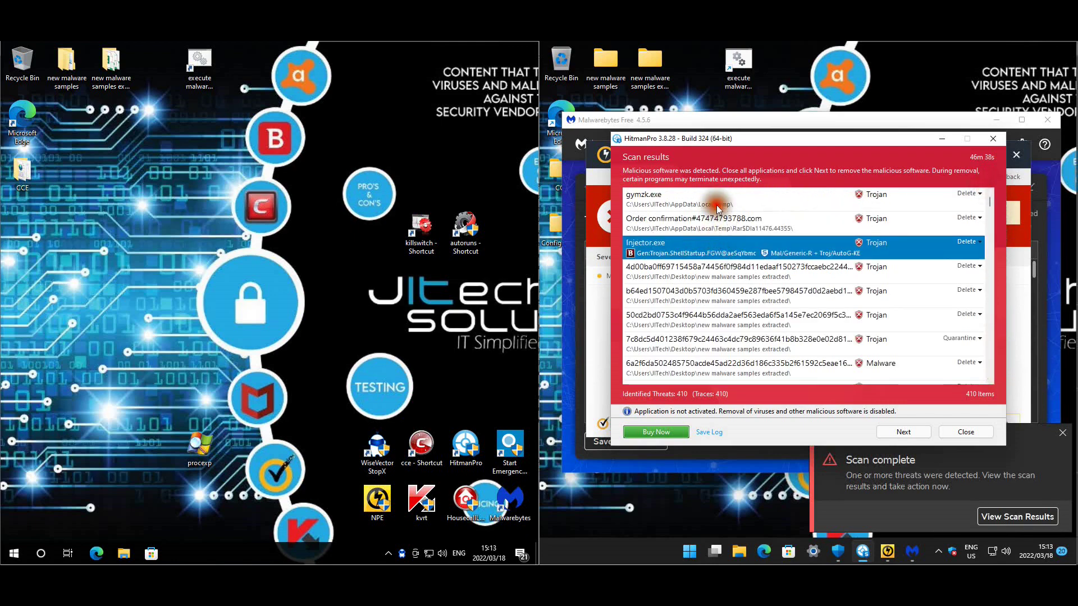
click(718, 209)
click(724, 247)
click(721, 201)
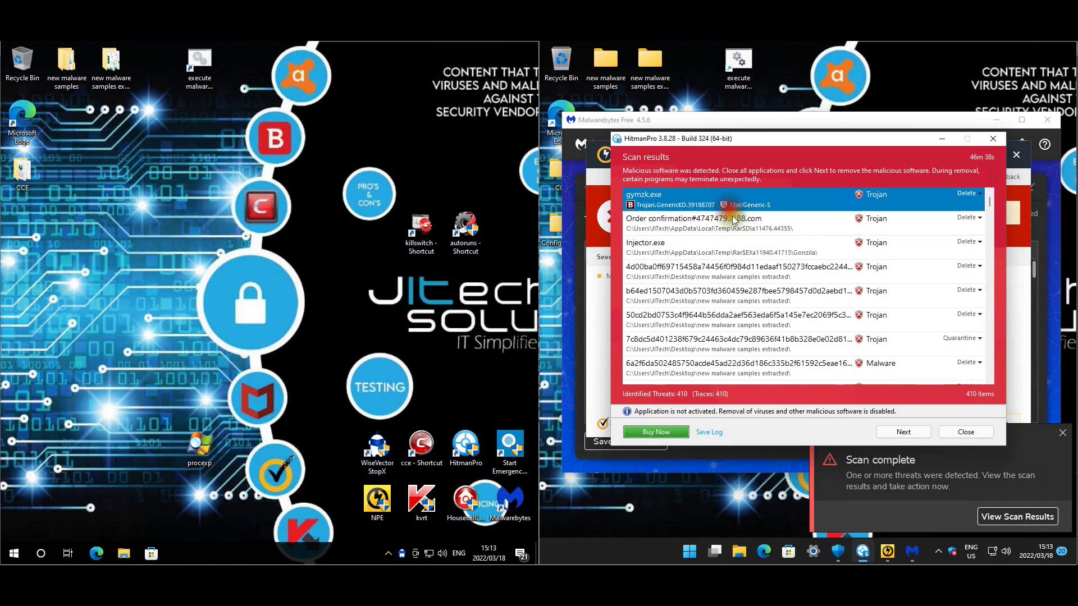
click(745, 256)
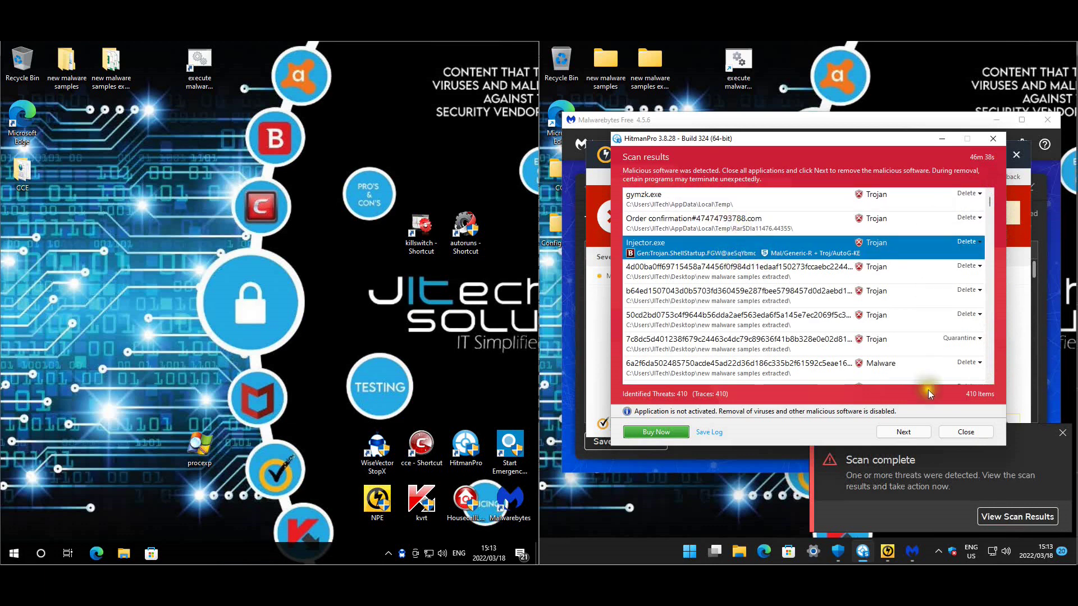
click(964, 431)
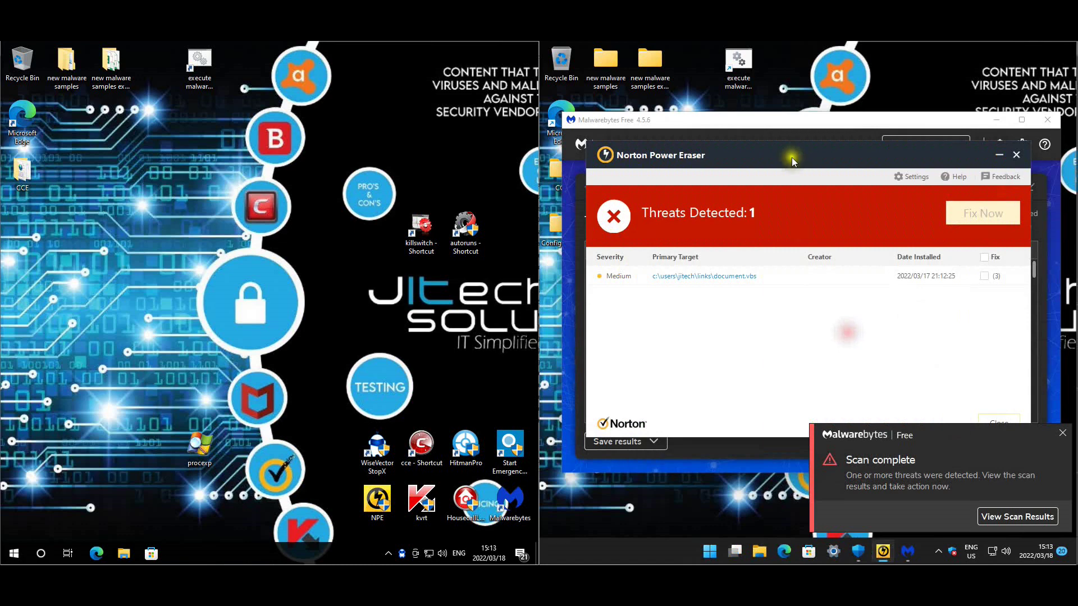
Move Norton Power Eraser up to see the Medium-severity document.vbs threat, then close it.
drag(797, 157, 798, 131)
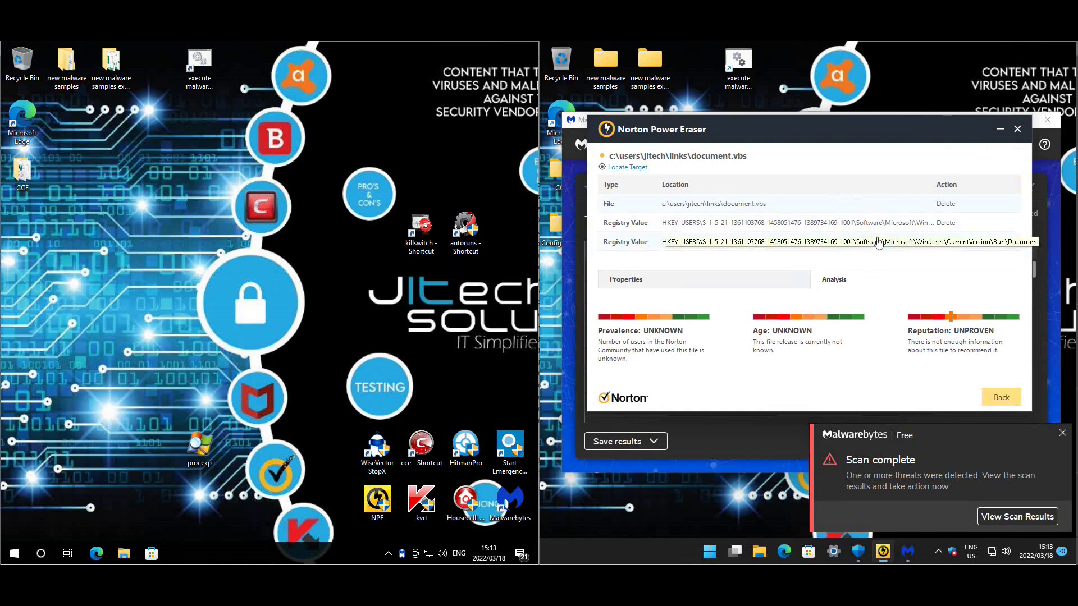
click(1017, 131)
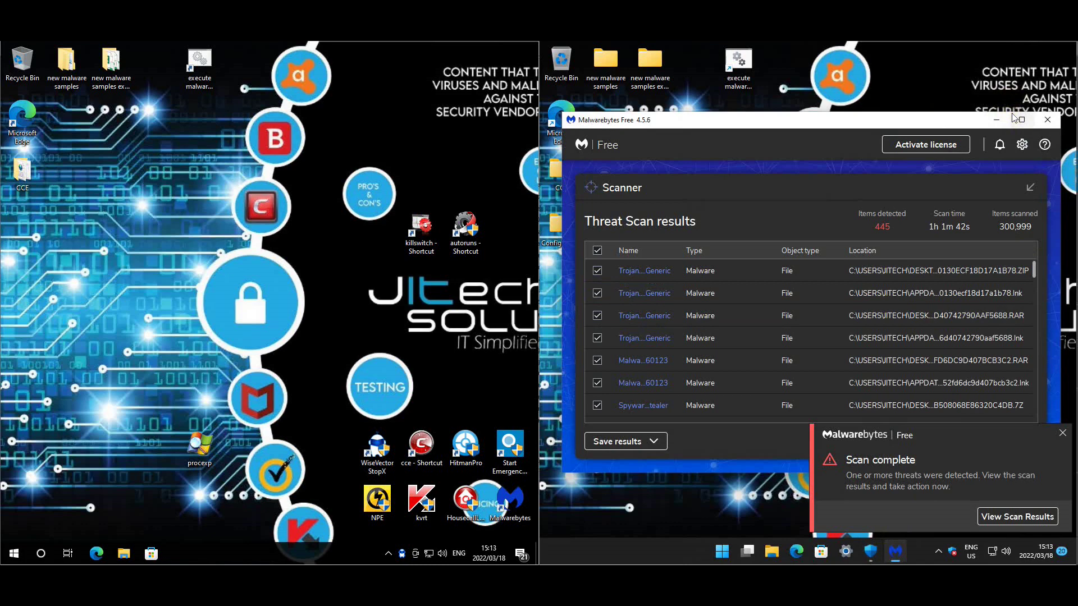
Dismiss the scan-complete notification, sort the 445 detections by Location, and scroll through them.
mouse_move(1014, 118)
click(1063, 434)
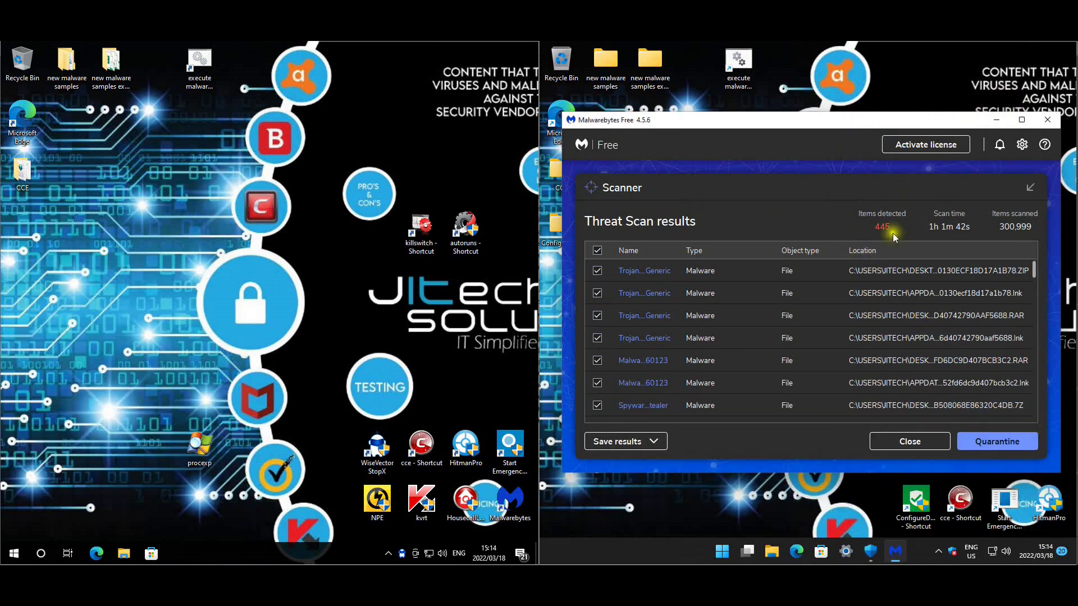
click(863, 251)
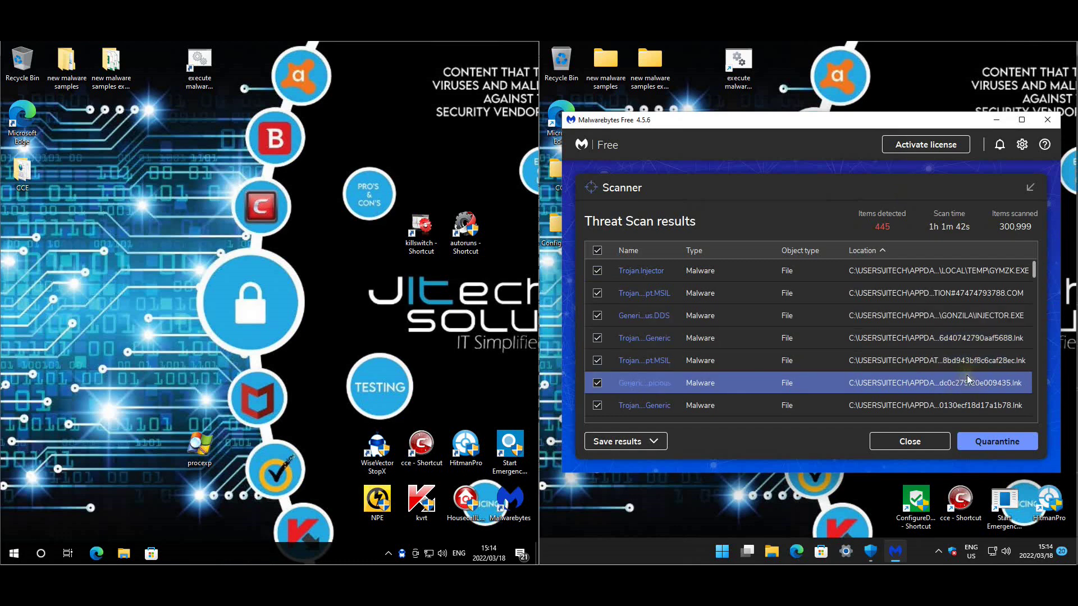
scroll(996, 393, down, 5)
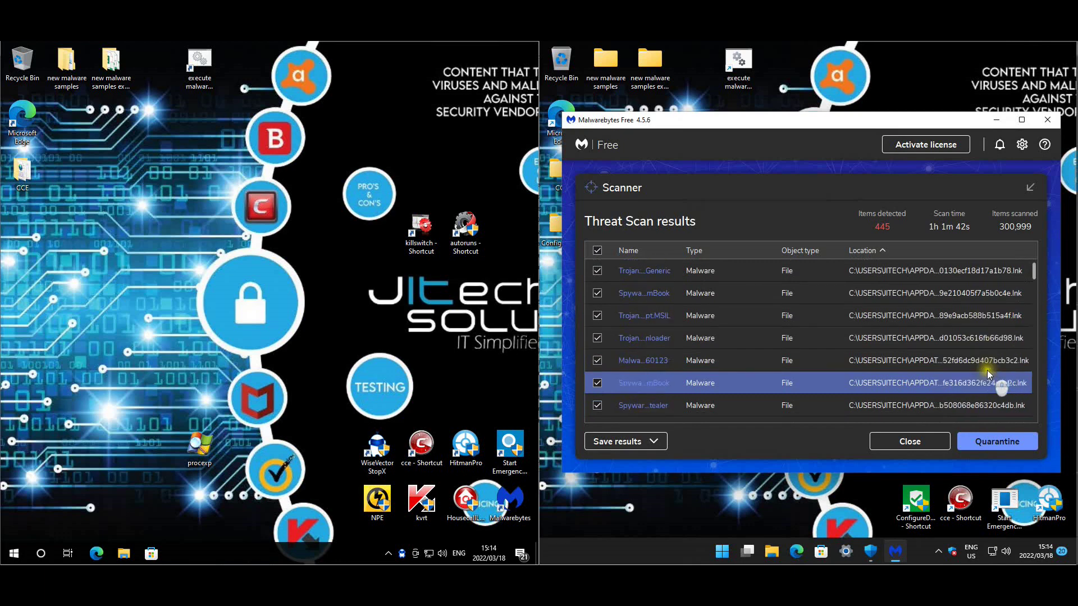
scroll(996, 359, down, 5)
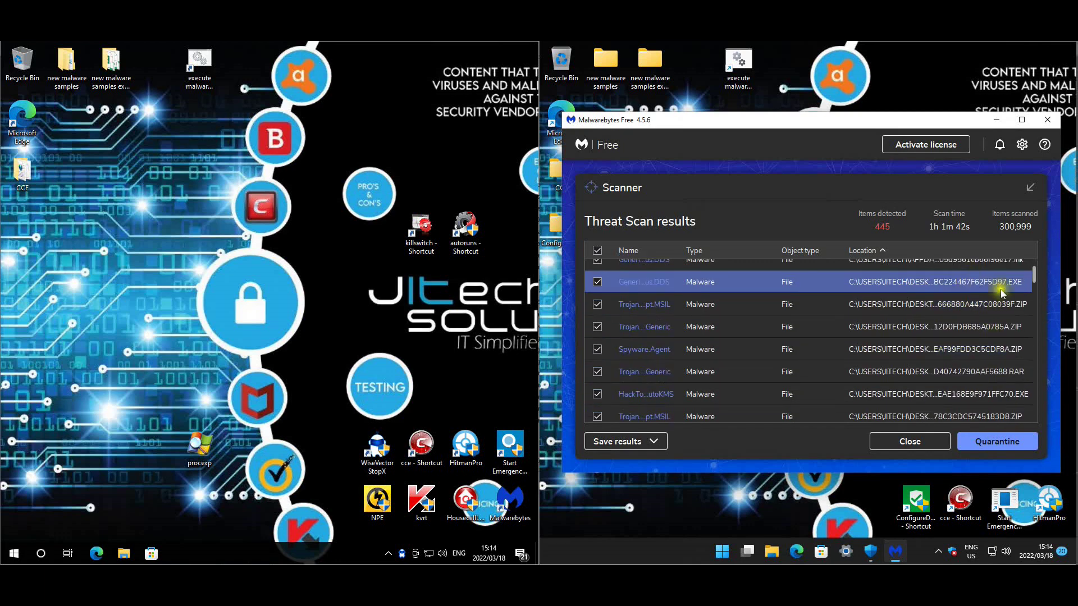
scroll(1033, 292, down, 10)
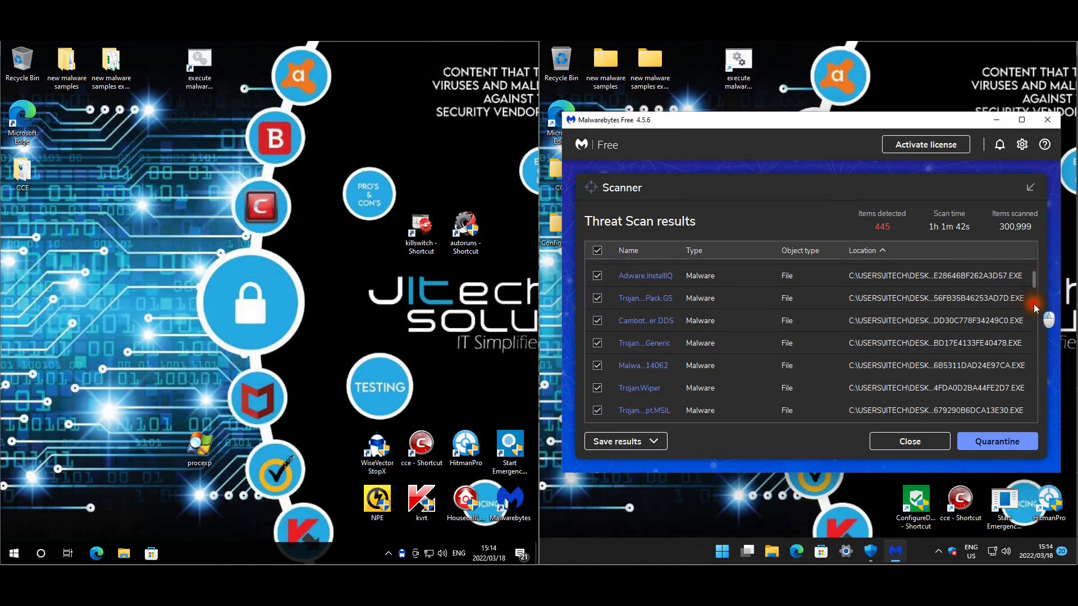
scroll(1033, 305, down, 6)
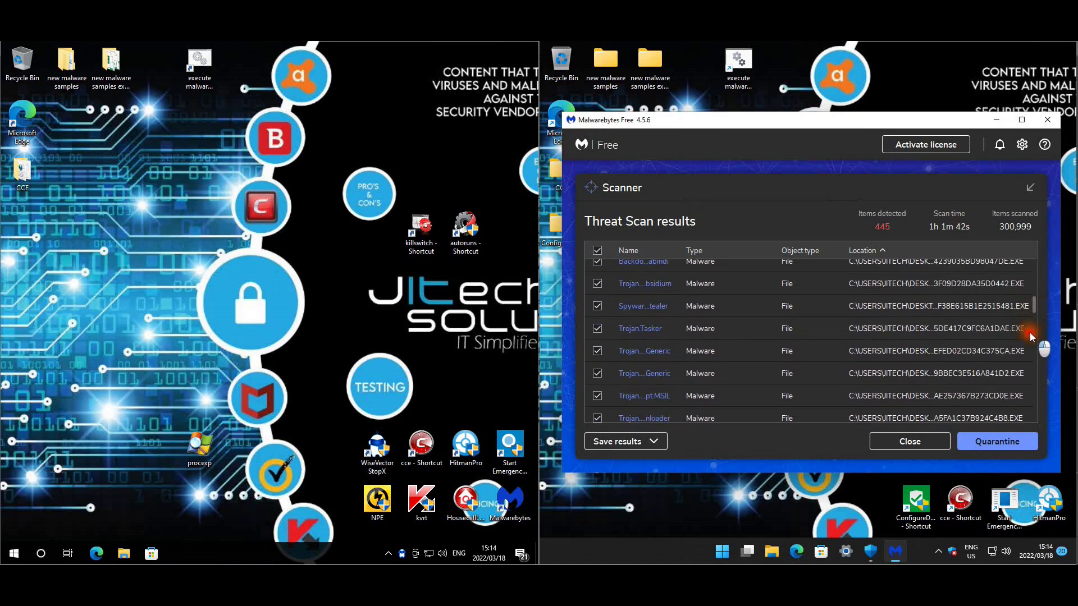
scroll(1036, 348, down, 6)
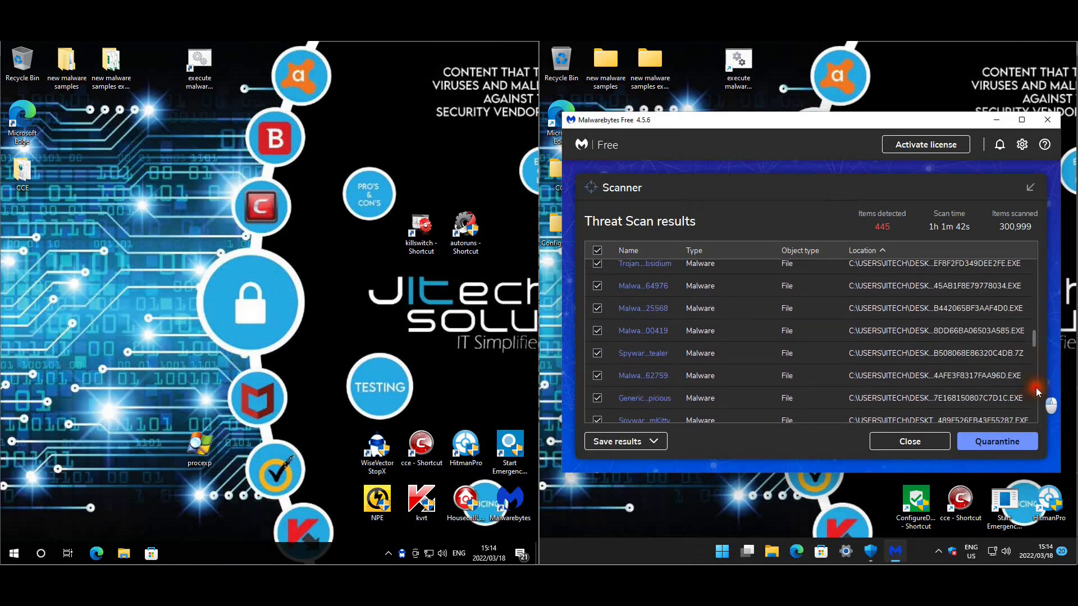
scroll(1035, 390, down, 6)
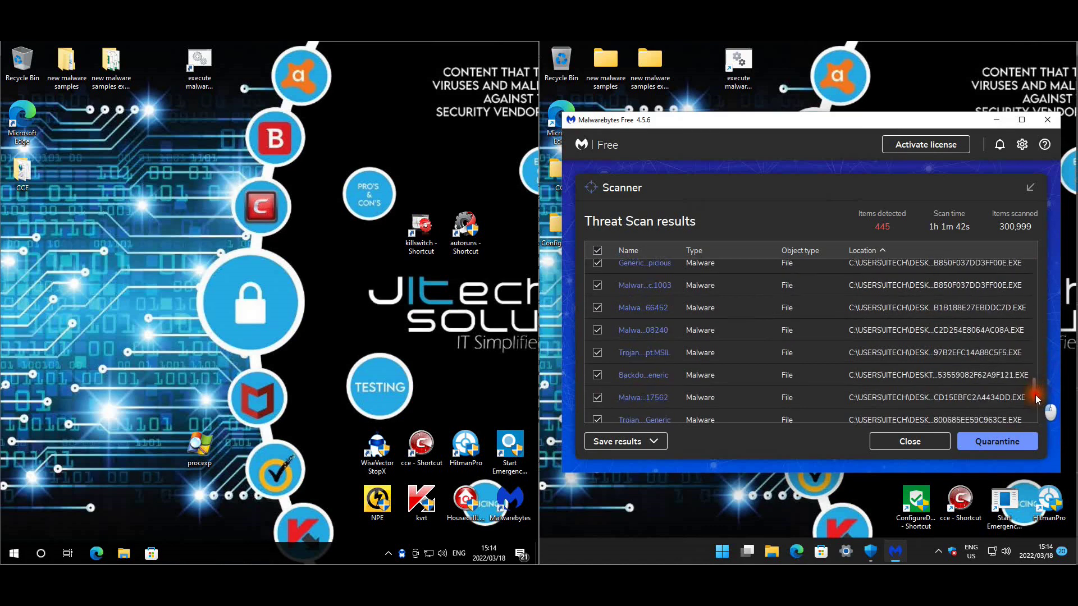
scroll(957, 375, down, 6)
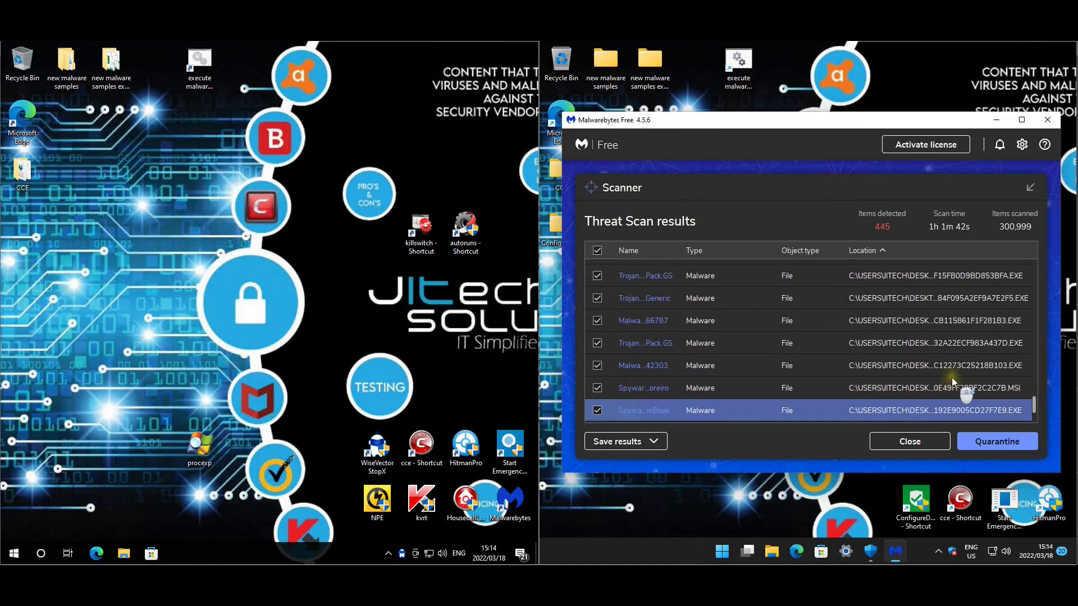
scroll(951, 376, down, 6)
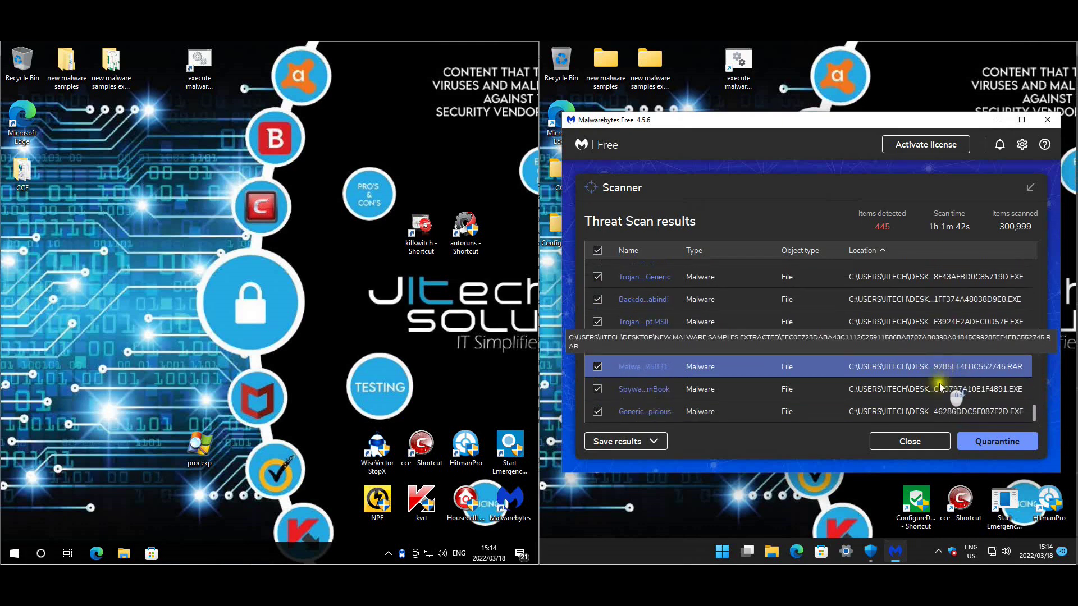
Inspect one detected item, then discard the Malwarebytes results and close the program.
click(895, 330)
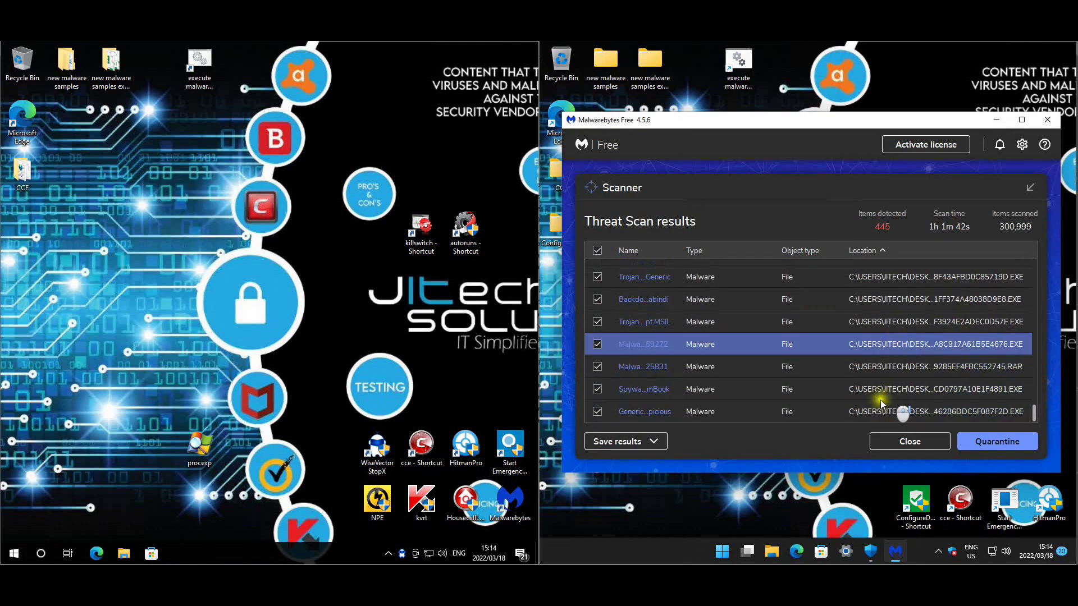
click(888, 442)
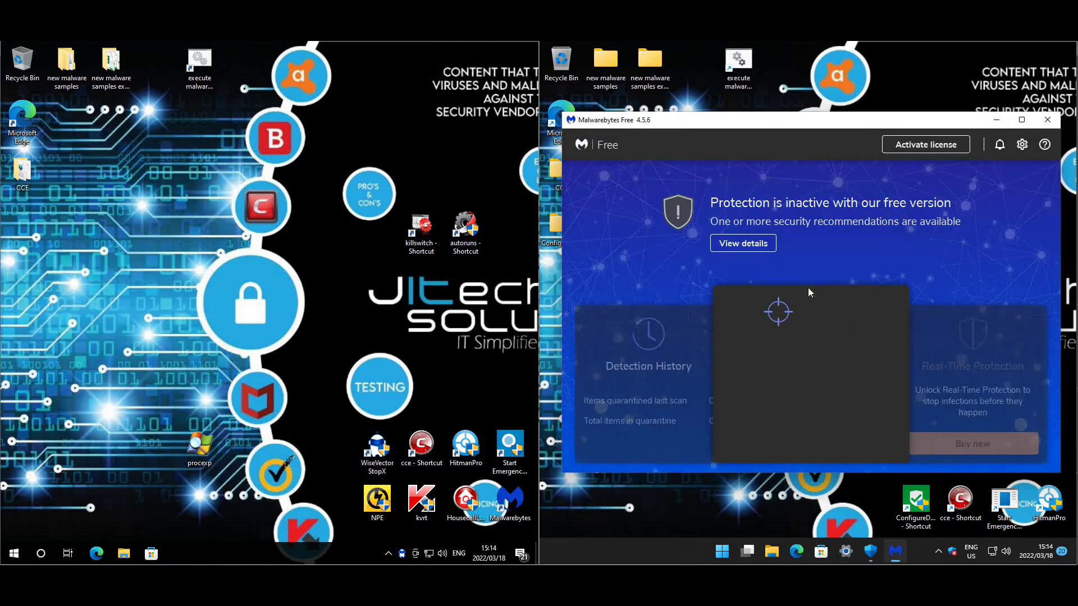
click(1048, 120)
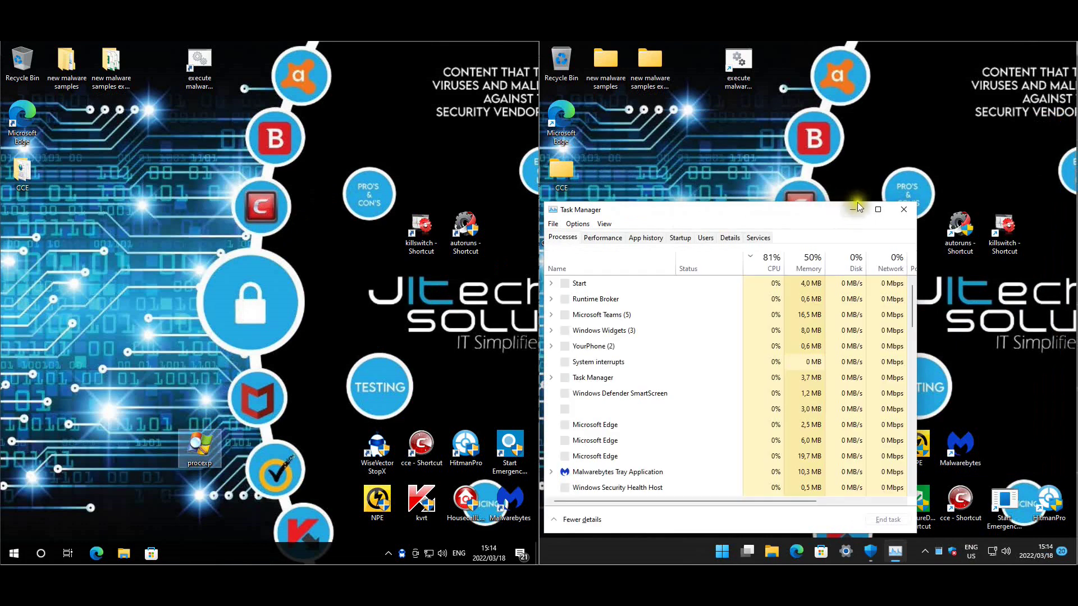
Show Task Manager's Startup list on both machines, dismissing the procexp.exe access error.
click(875, 170)
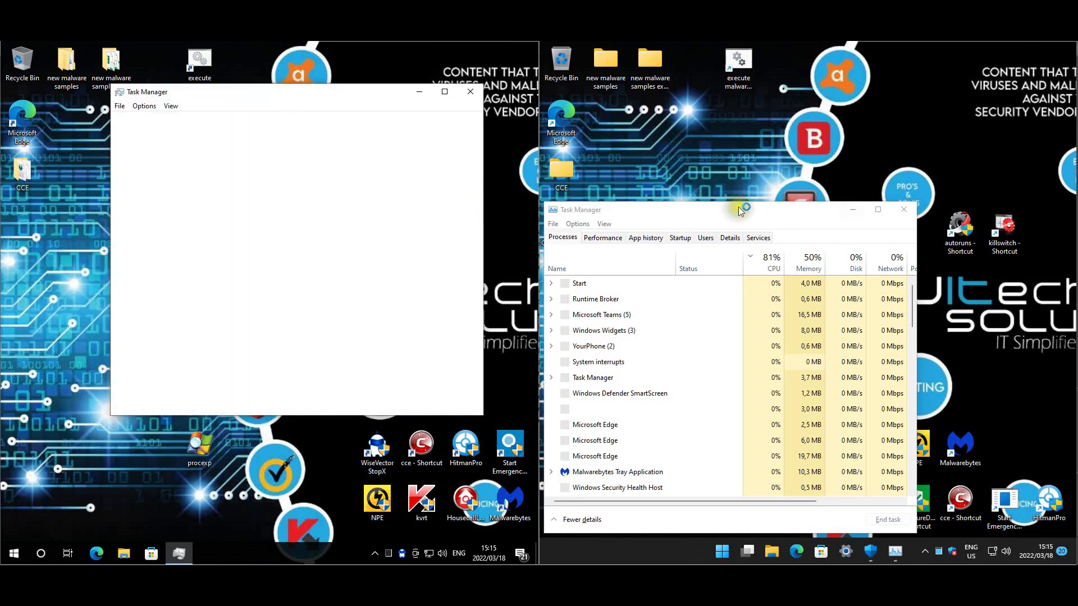
click(678, 238)
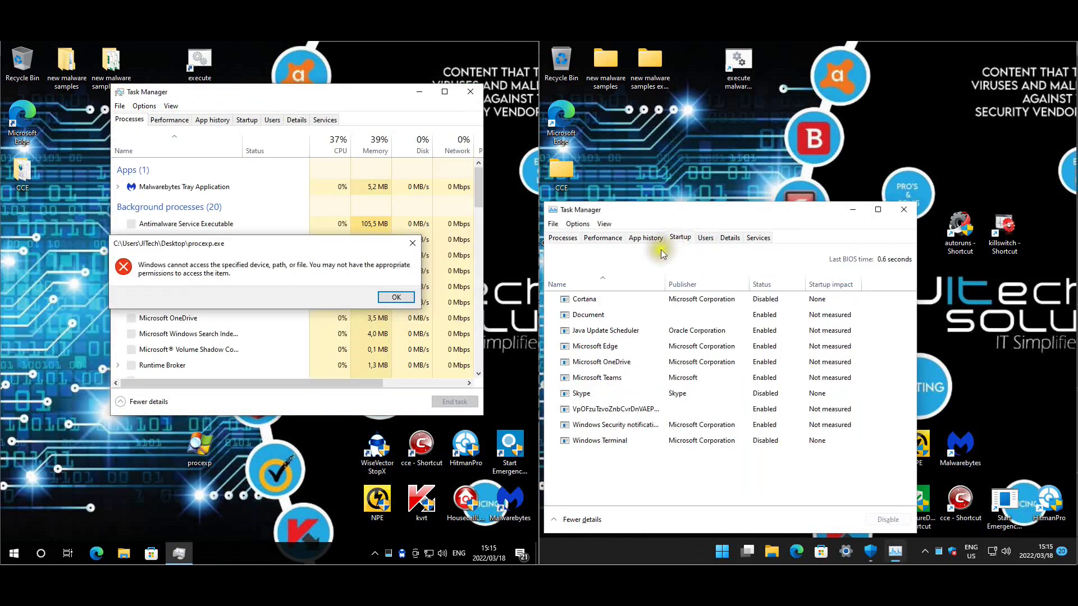
click(394, 297)
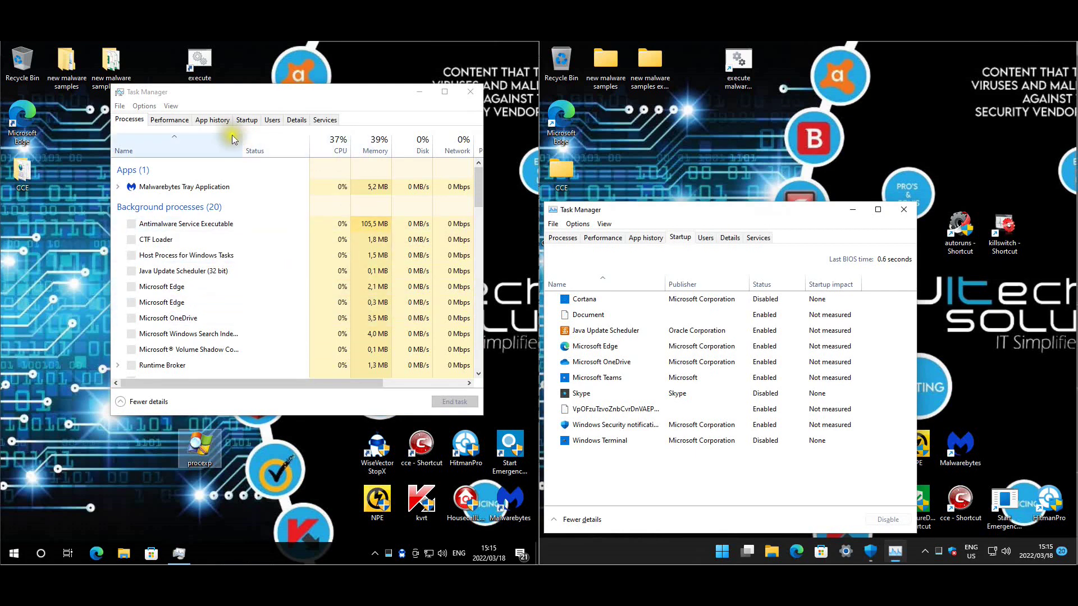
click(247, 120)
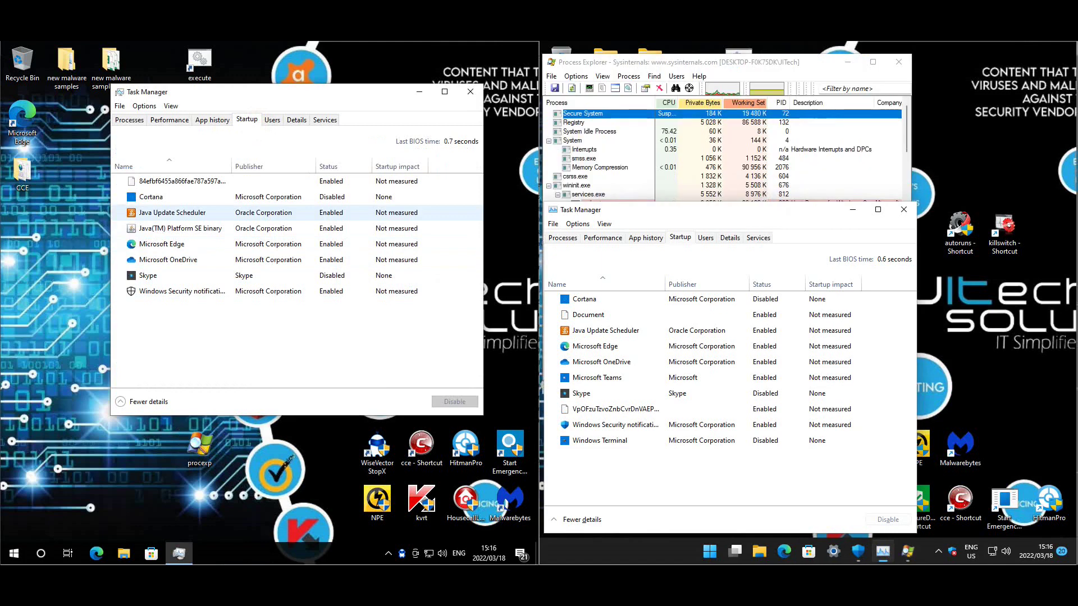
Browse startup entries on both machines: the random-named one, Java(TM) Platform SE binary, Document, and the entry below Skype.
click(212, 187)
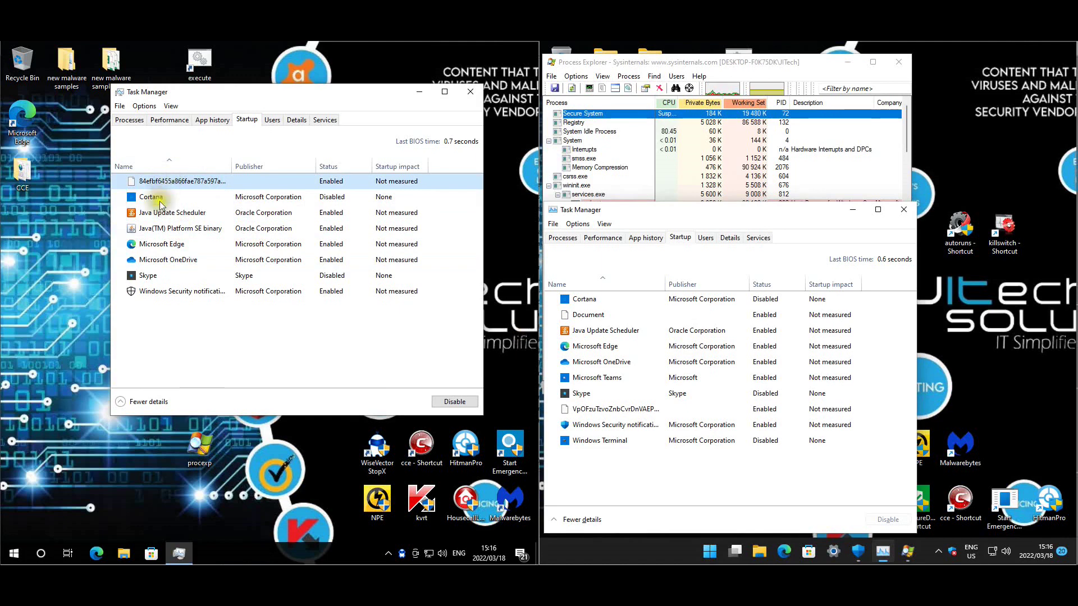
click(160, 228)
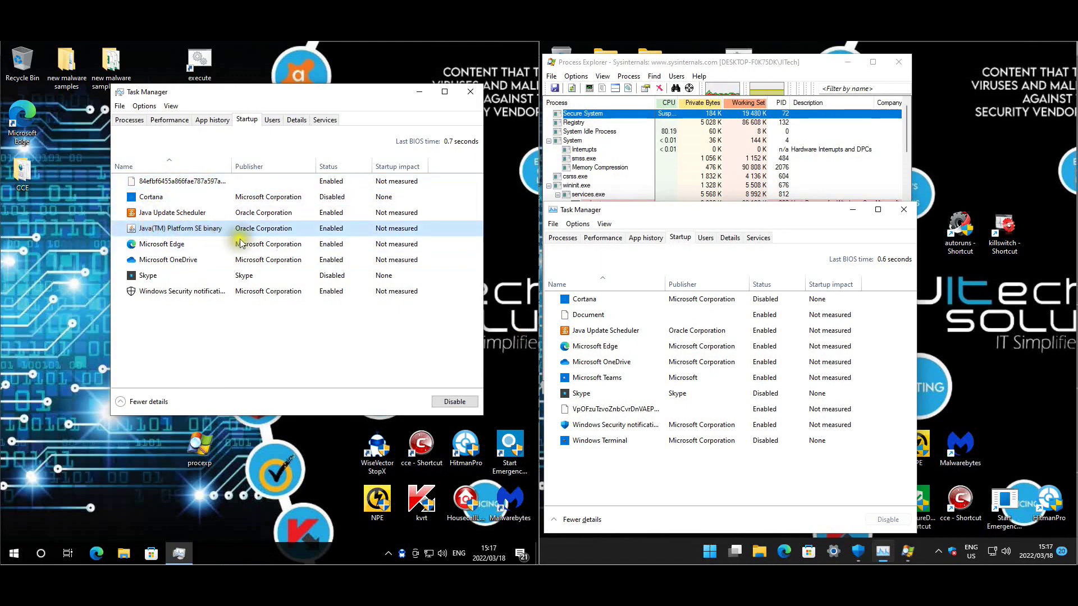
click(191, 183)
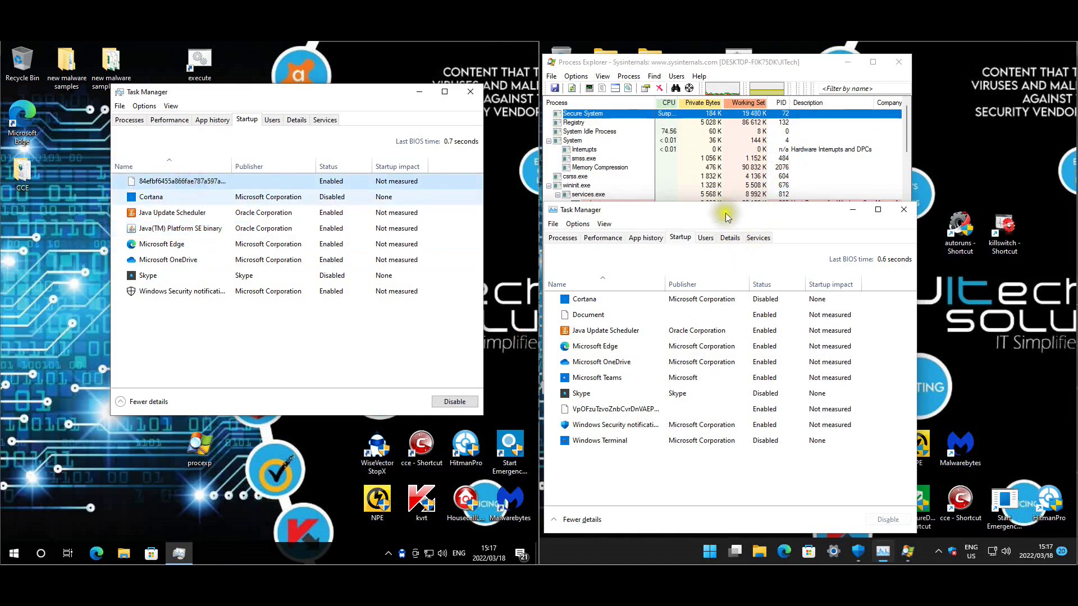
drag(725, 213, 781, 191)
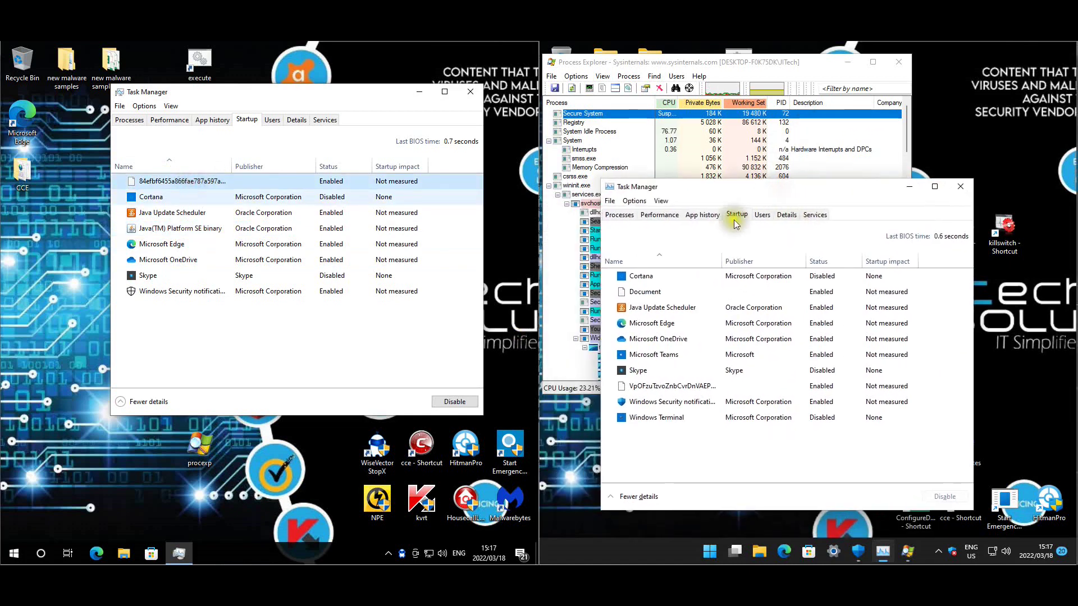
click(669, 293)
click(722, 386)
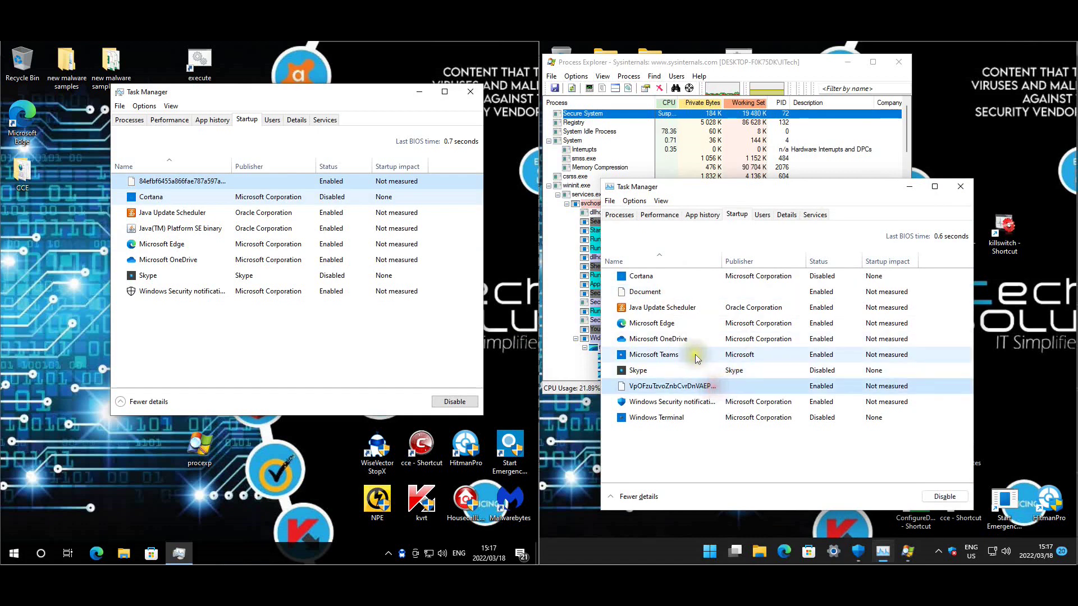
Open the Defender machine's random-named startup file location, inspect the suspicious Temp file, then close the folder.
right_click(687, 389)
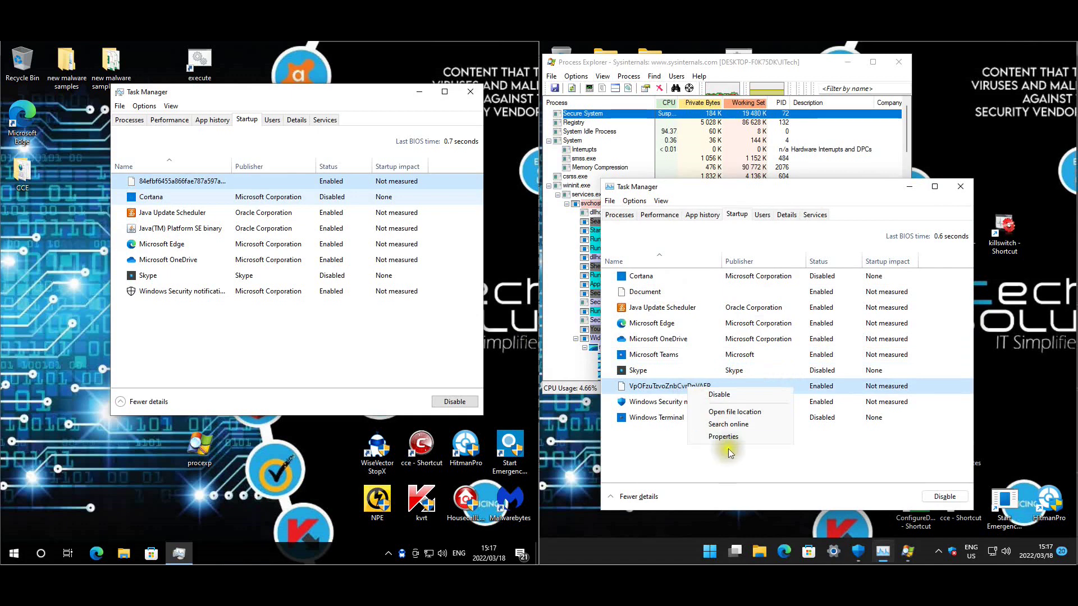
click(737, 413)
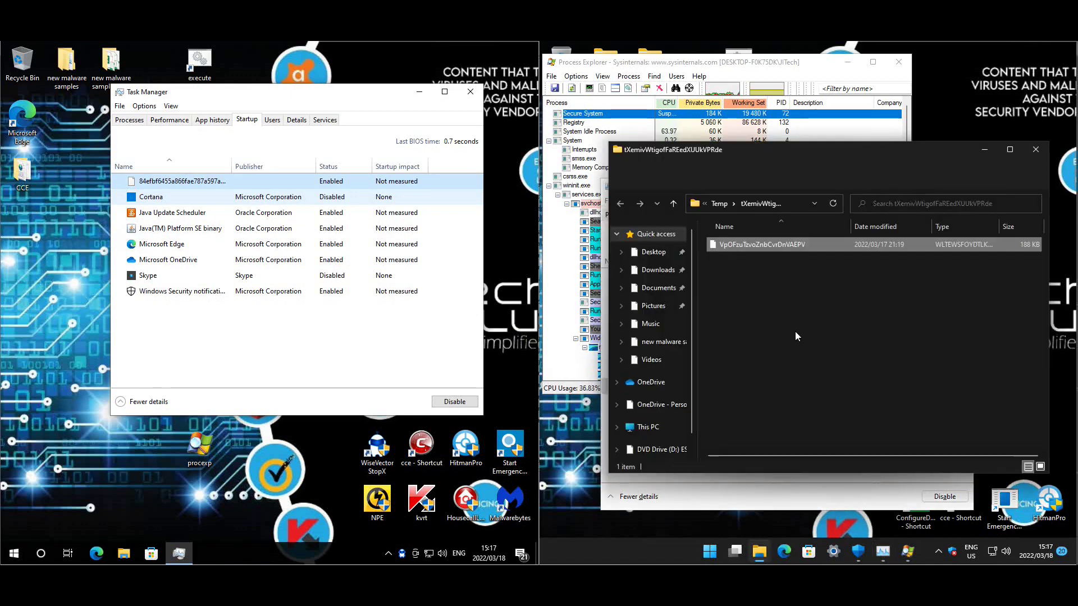
click(804, 202)
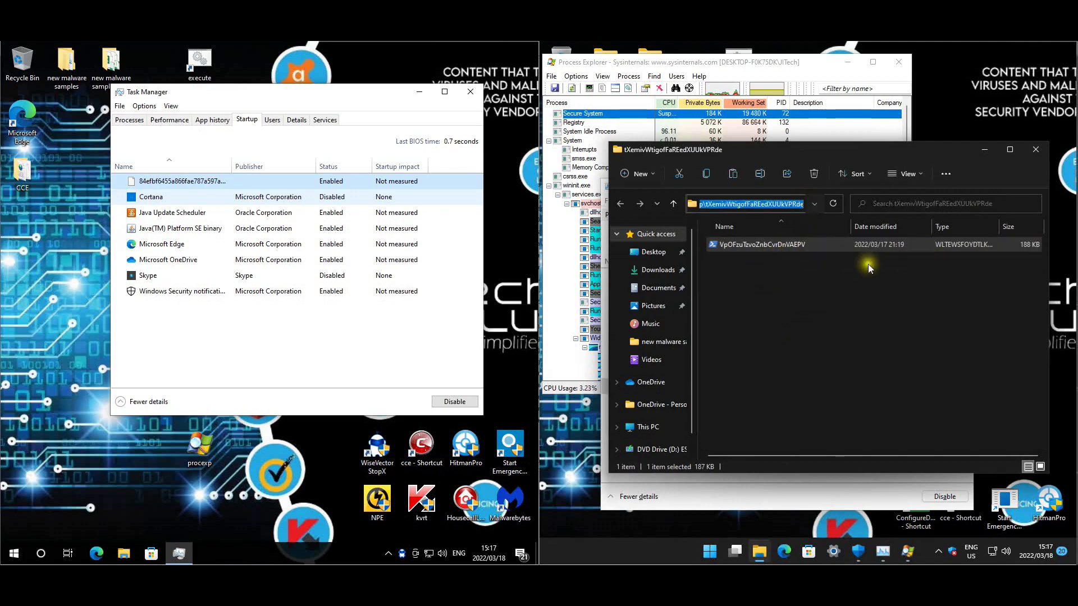
click(827, 241)
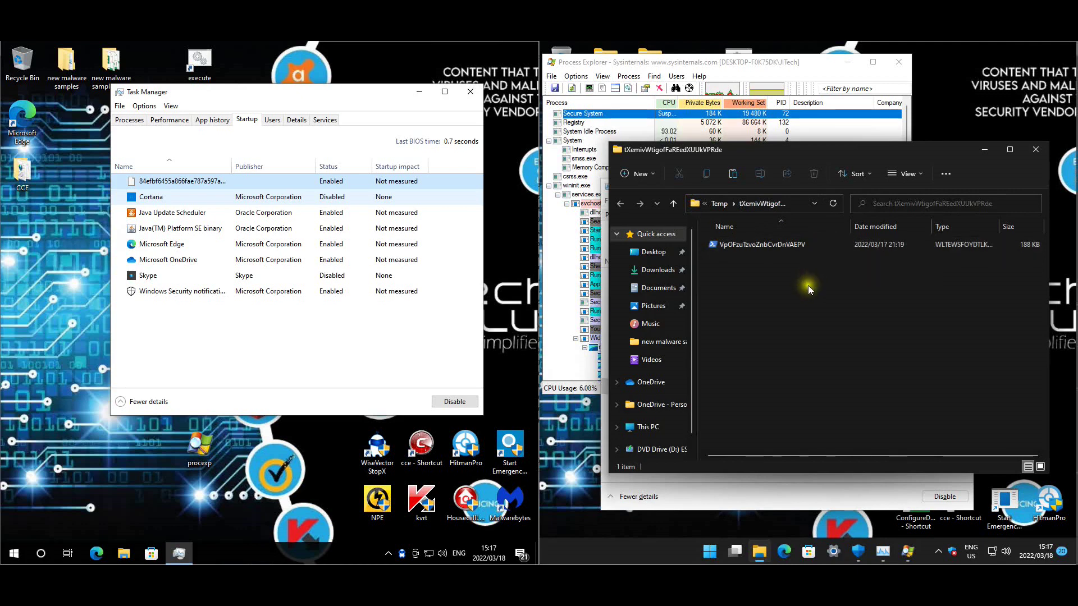
click(724, 245)
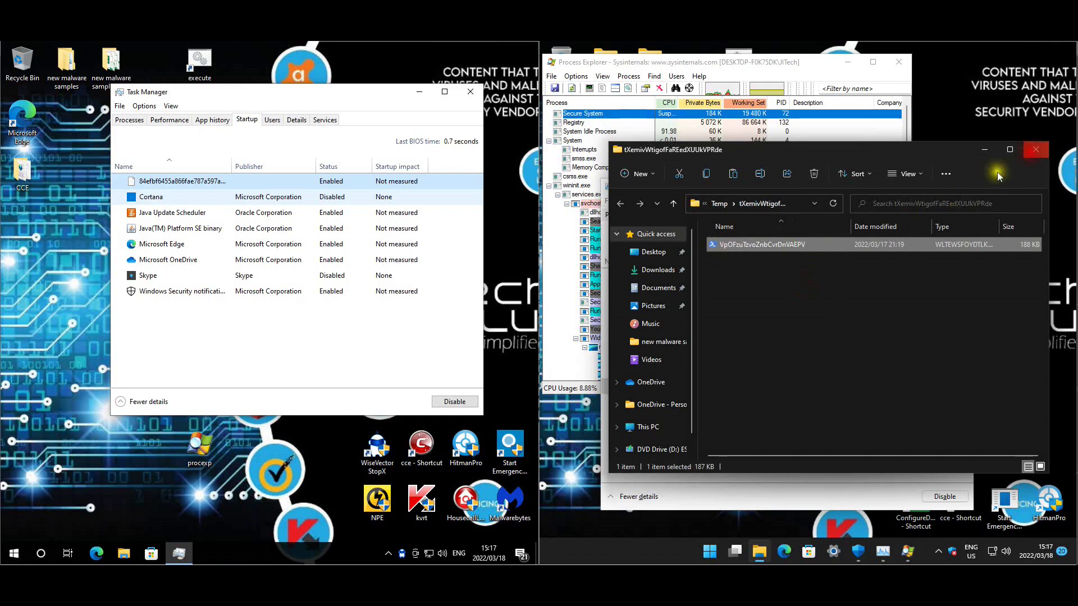
click(1036, 149)
Open the jar startup entry's file location, view the Startup folder's full path, then close it.
right_click(172, 182)
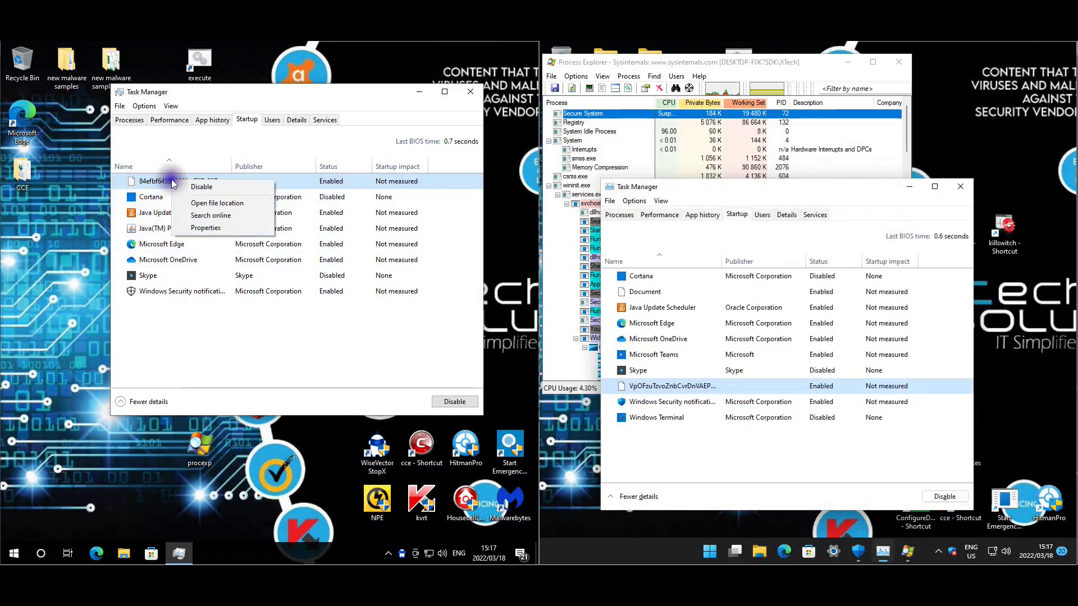
click(211, 203)
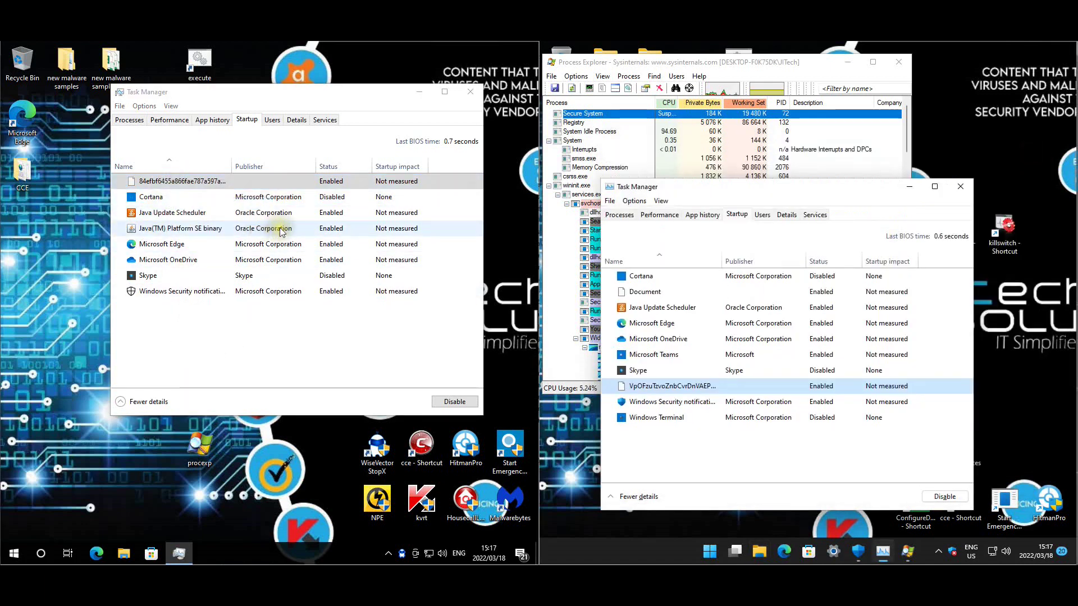
click(276, 234)
click(231, 171)
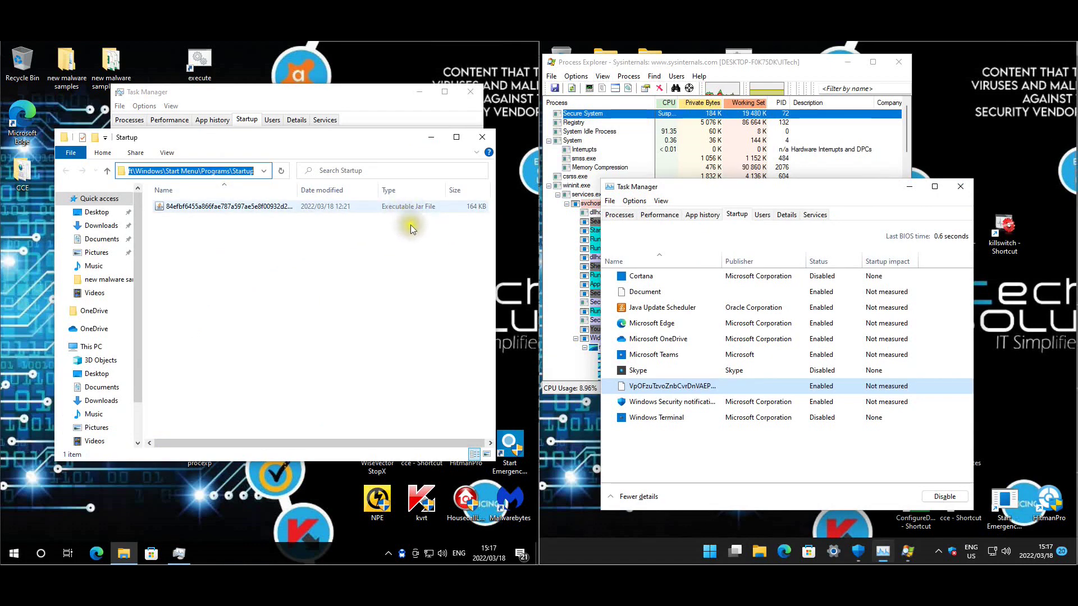
click(482, 138)
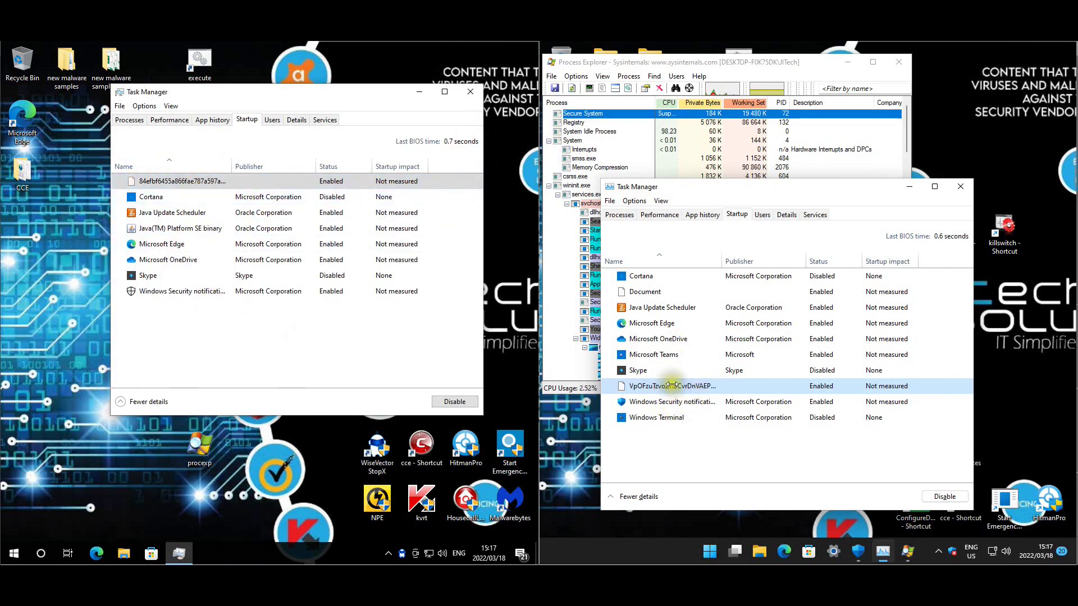
In Process Explorer, reveal the VirusTotal column and open NSecRTS.exe's VirusTotal report.
click(710, 474)
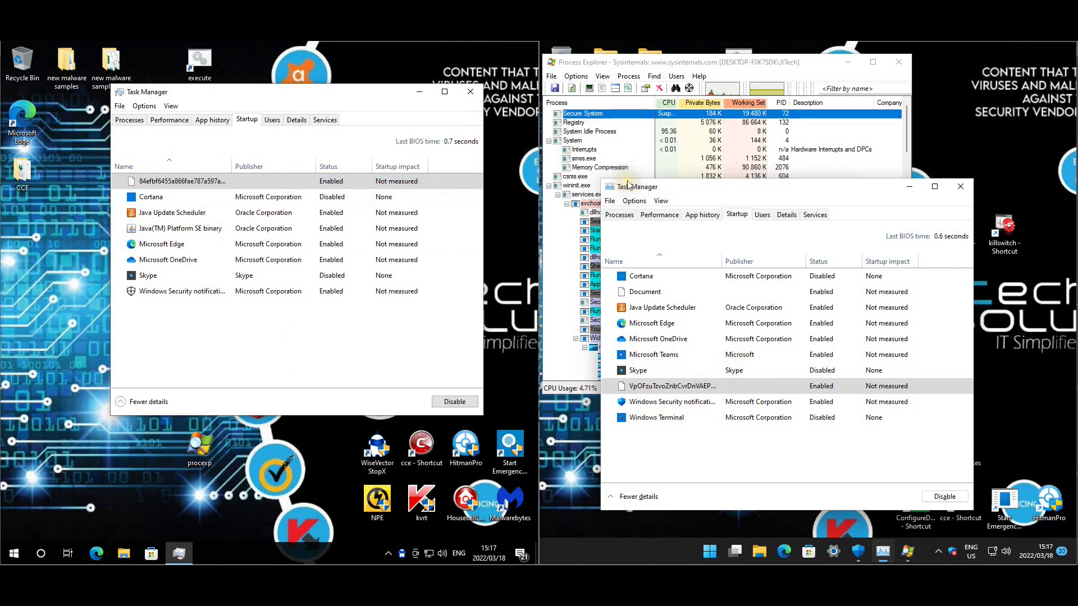
click(804, 59)
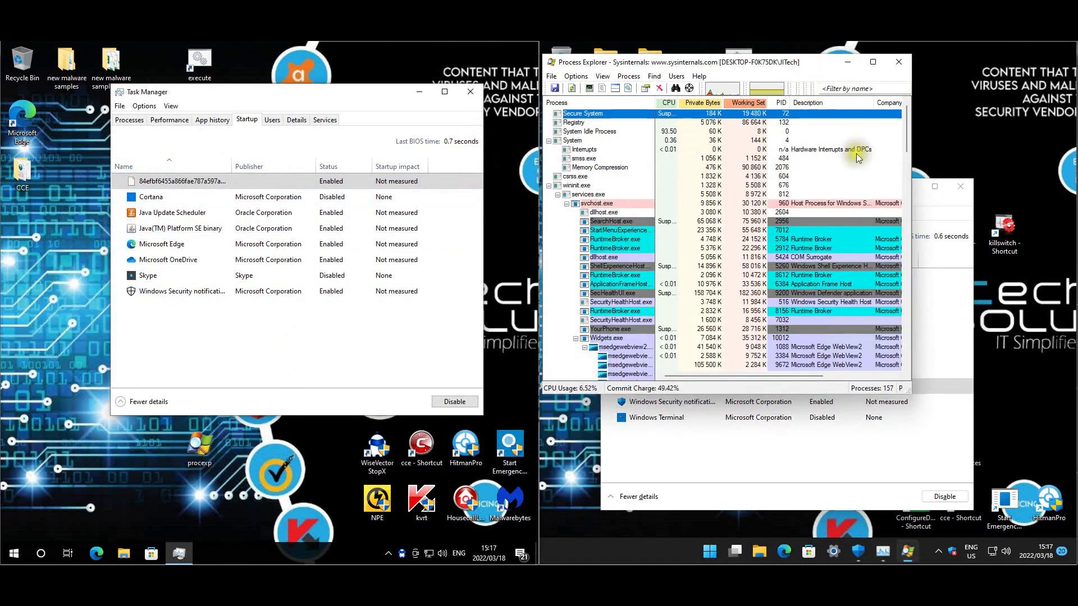
click(851, 377)
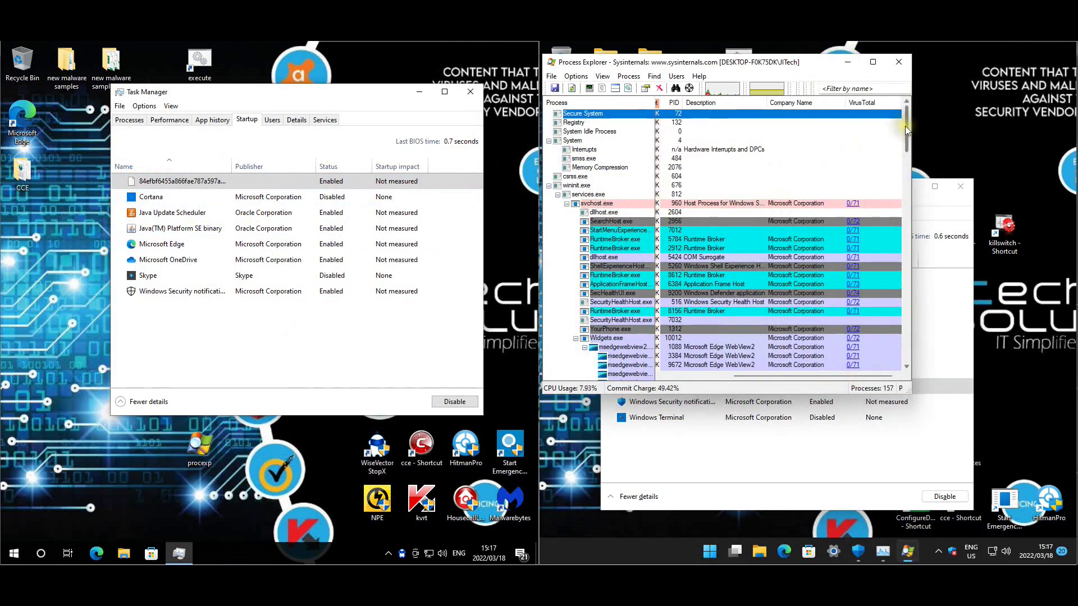
drag(905, 126, 904, 181)
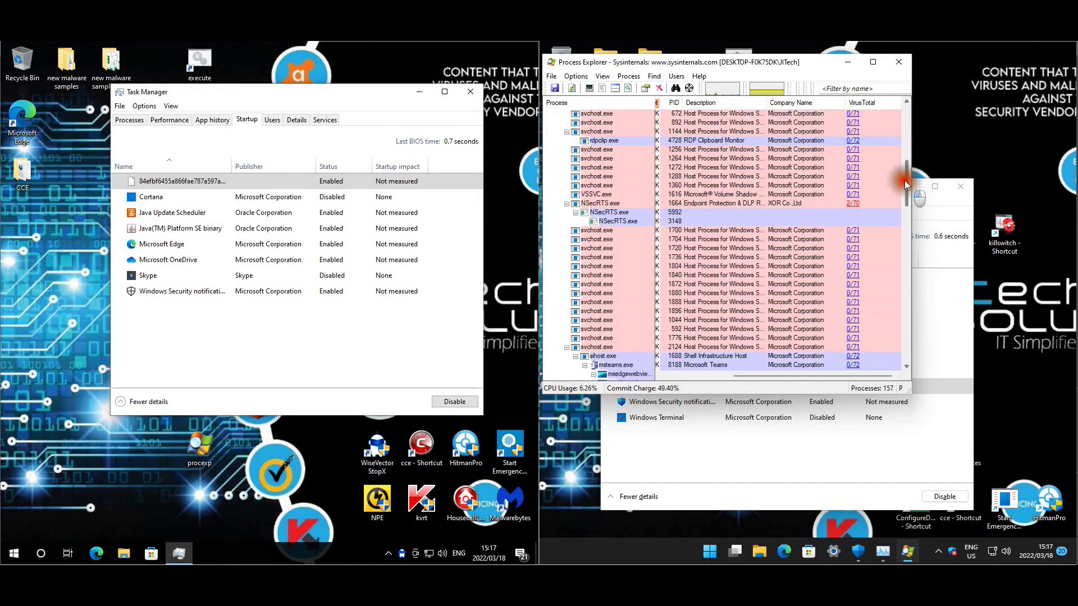
click(902, 204)
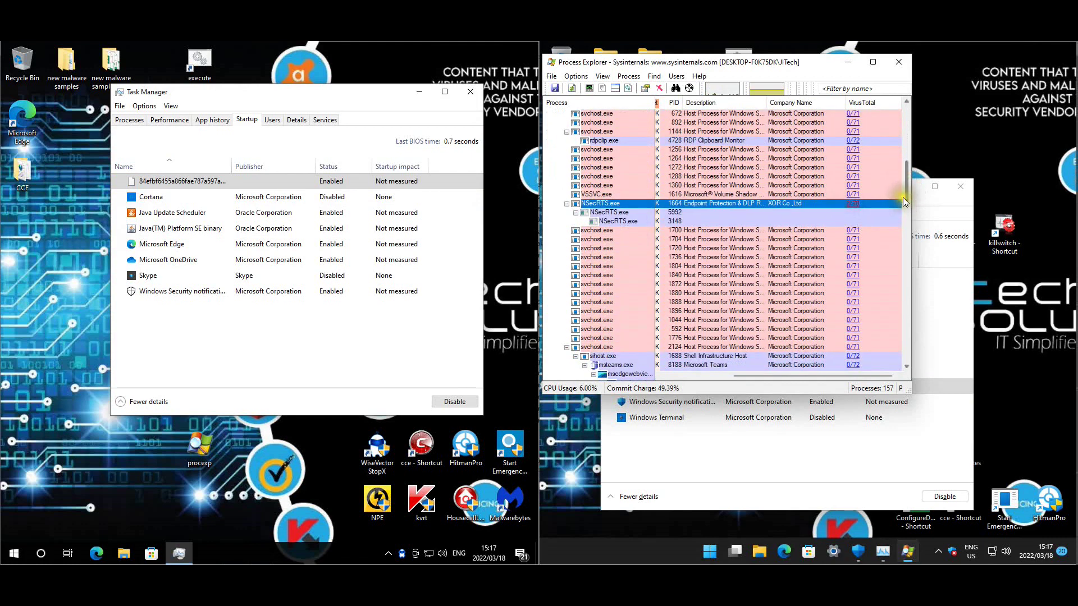
click(850, 460)
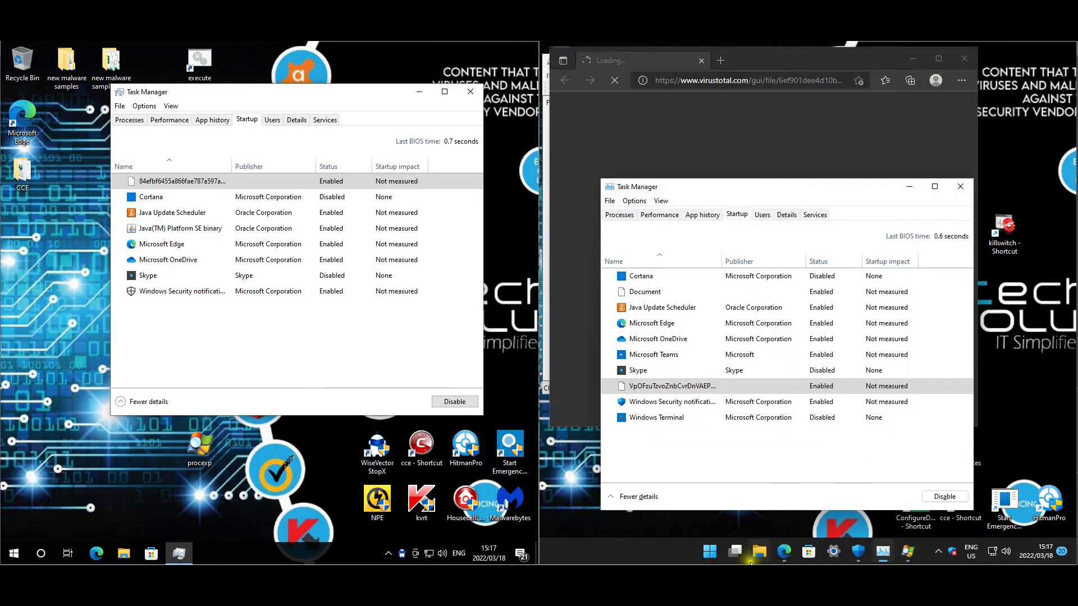
Close Process Explorer on the Defender machine and try launching it on the StopX machine.
key(alt+Tab)
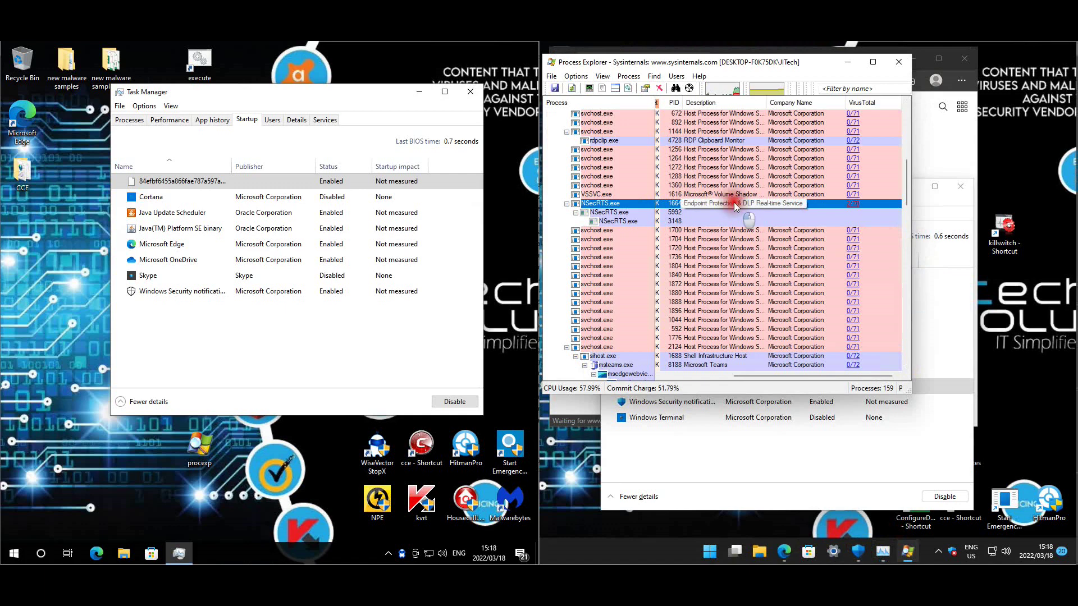
drag(905, 172, 893, 359)
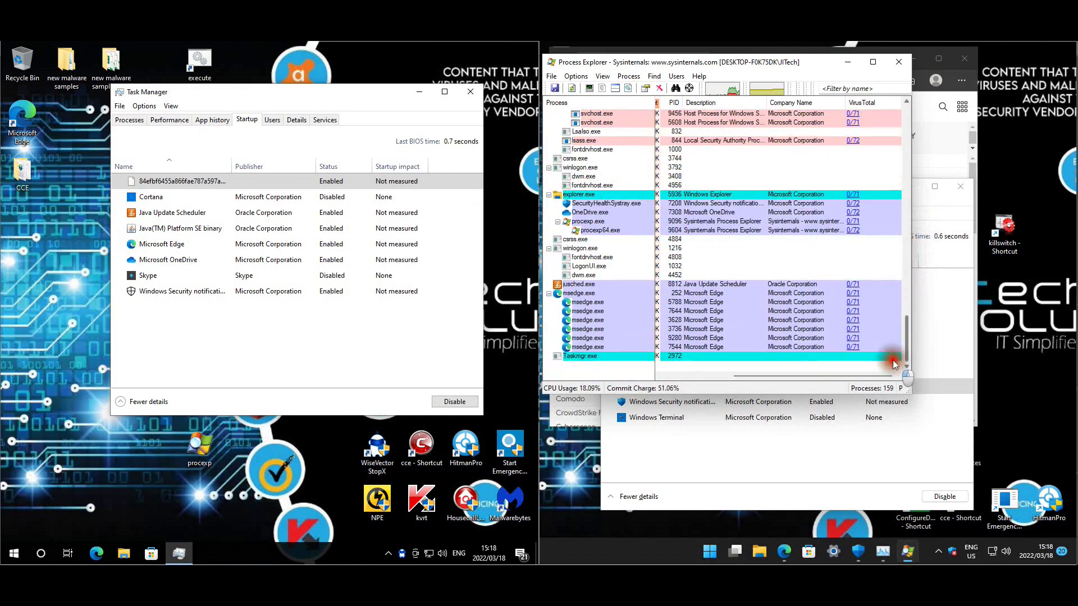
click(898, 61)
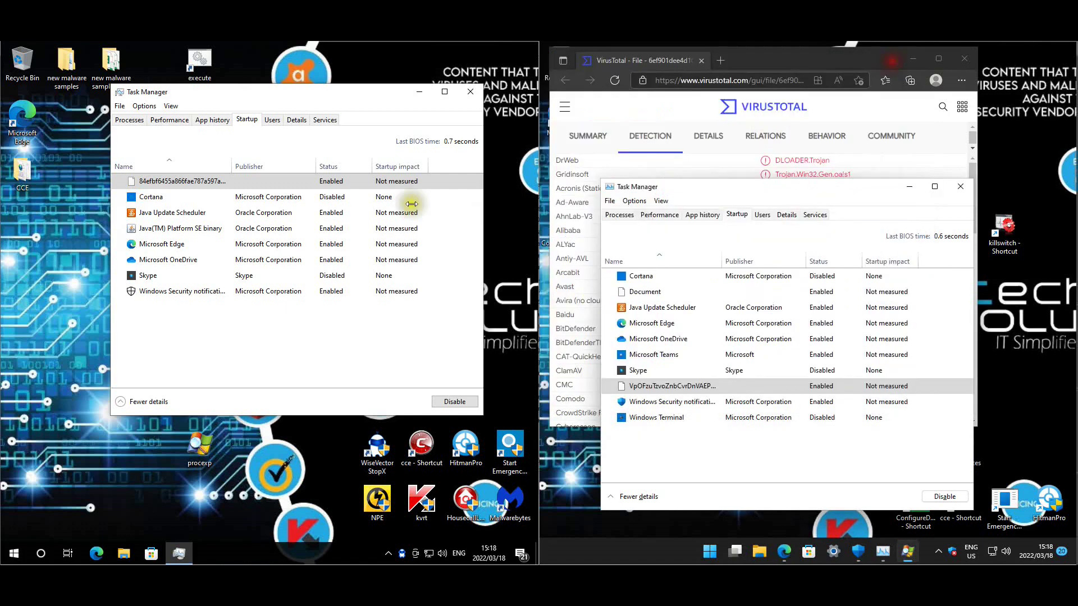
double_click(205, 459)
Review NSecRTS.exe's VirusTotal detection report, then close the browser window.
click(862, 112)
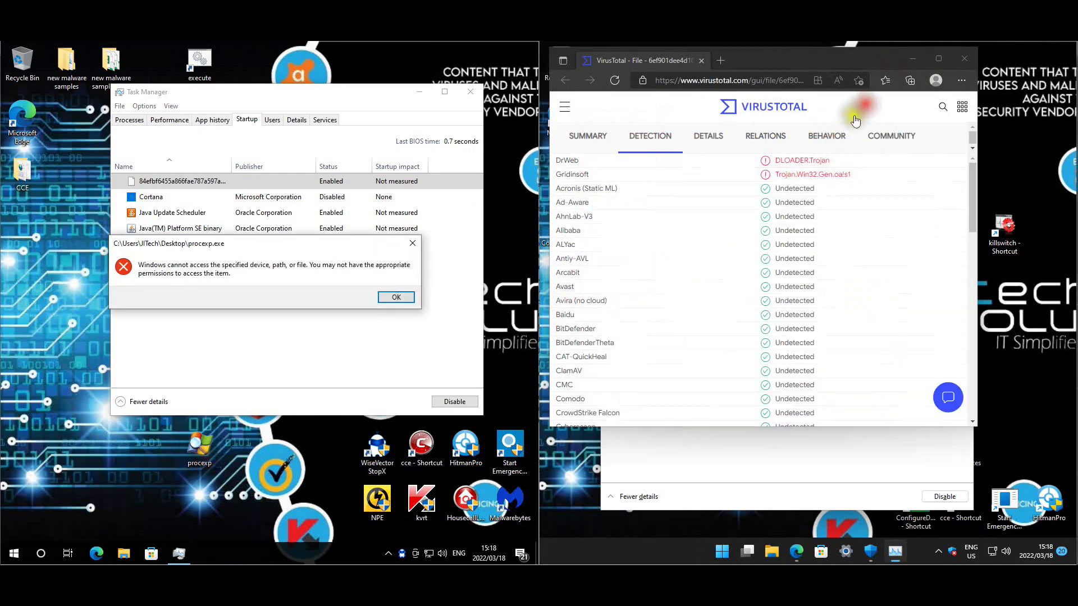
key(alt+Left)
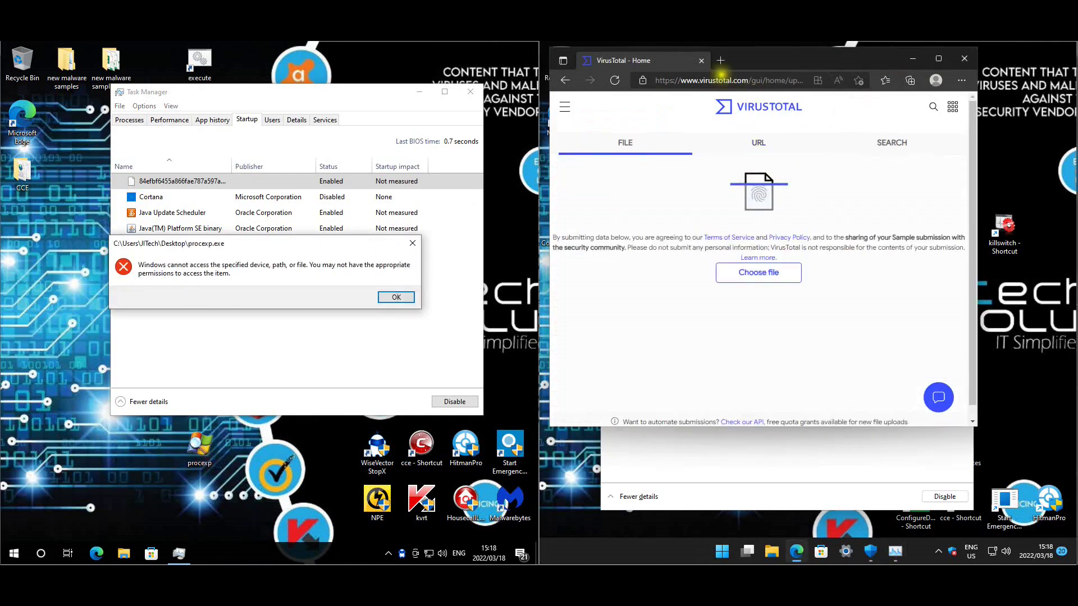
click(565, 81)
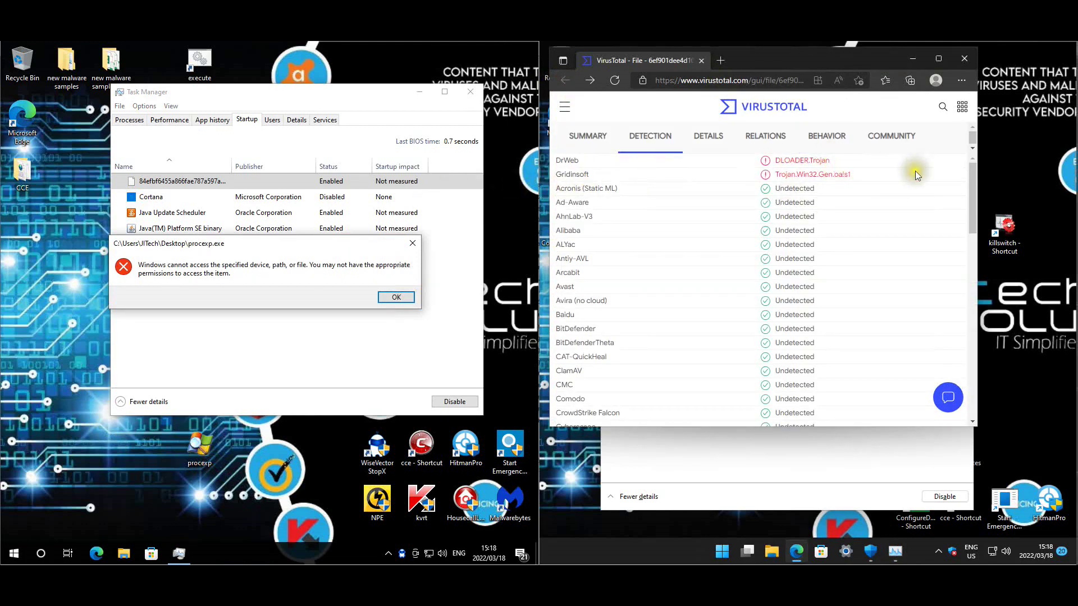
drag(893, 60, 919, 70)
click(992, 74)
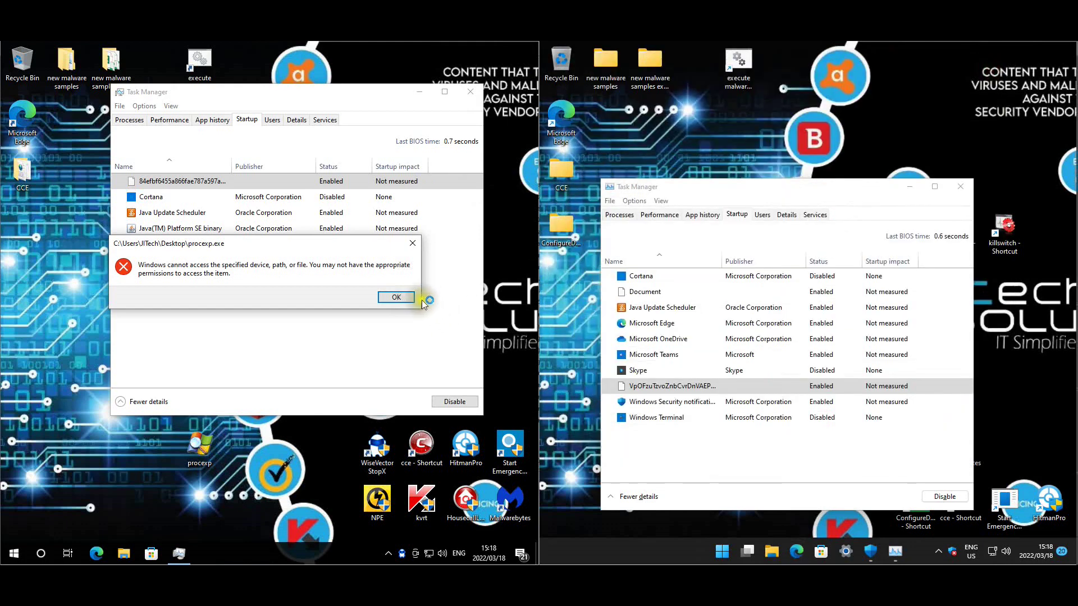
Dismiss the access error, close the StopX Task Manager, and open the new malware samples folder.
click(406, 297)
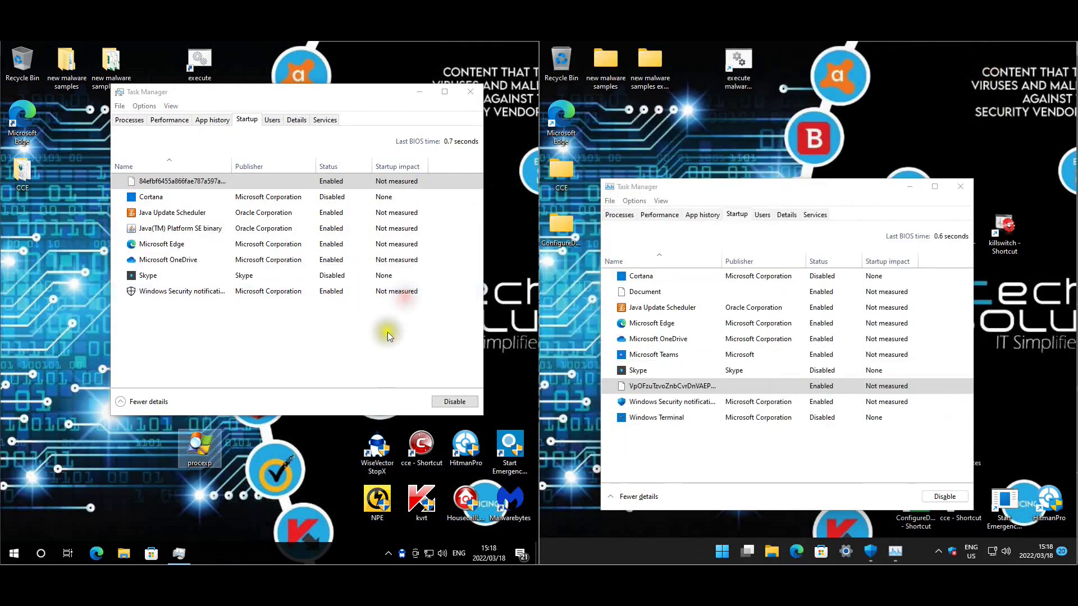
click(470, 92)
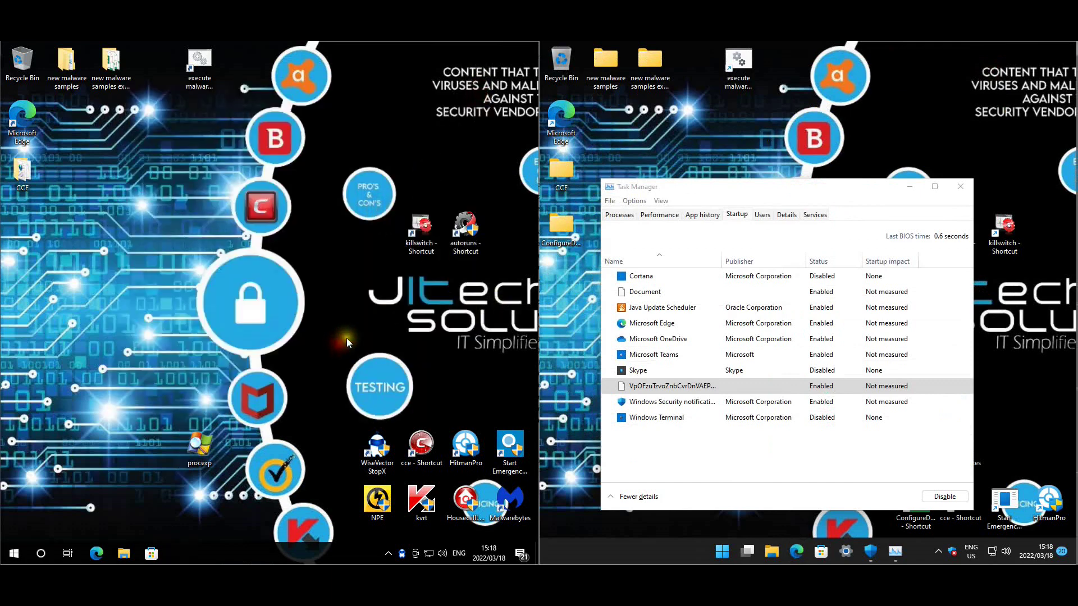
double_click(61, 64)
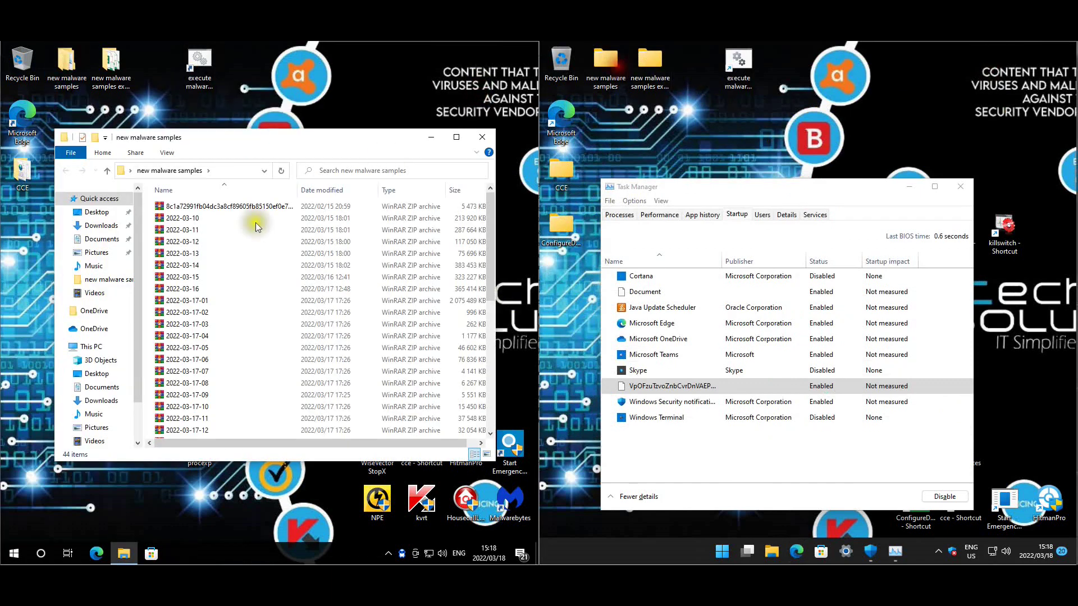
Compare Desktop, Downloads, Documents and Pictures on both machines, then close both Explorer windows.
click(100, 211)
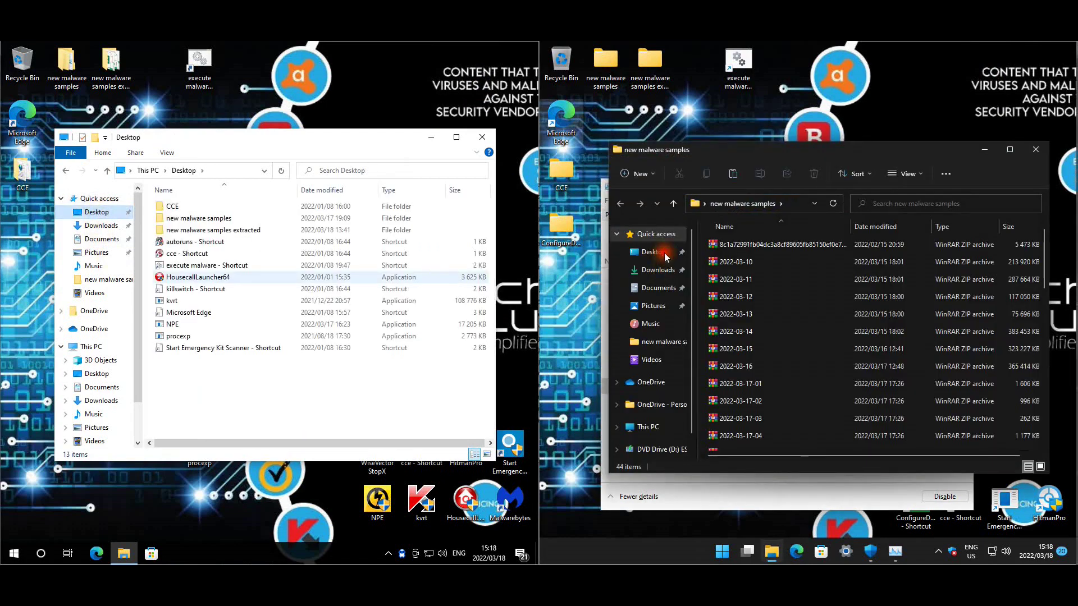
click(653, 253)
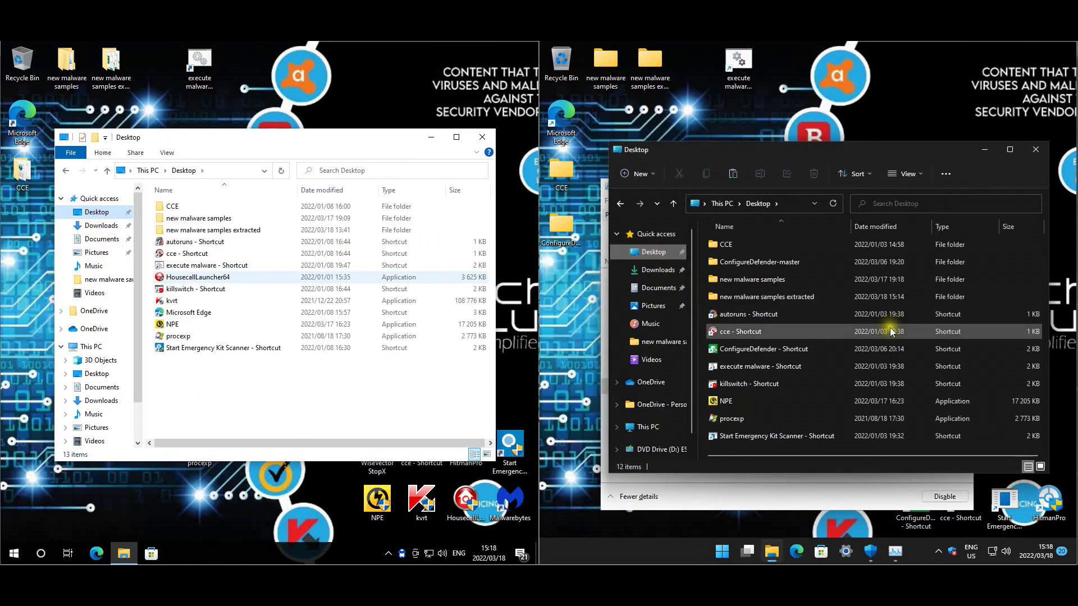
click(101, 225)
click(658, 270)
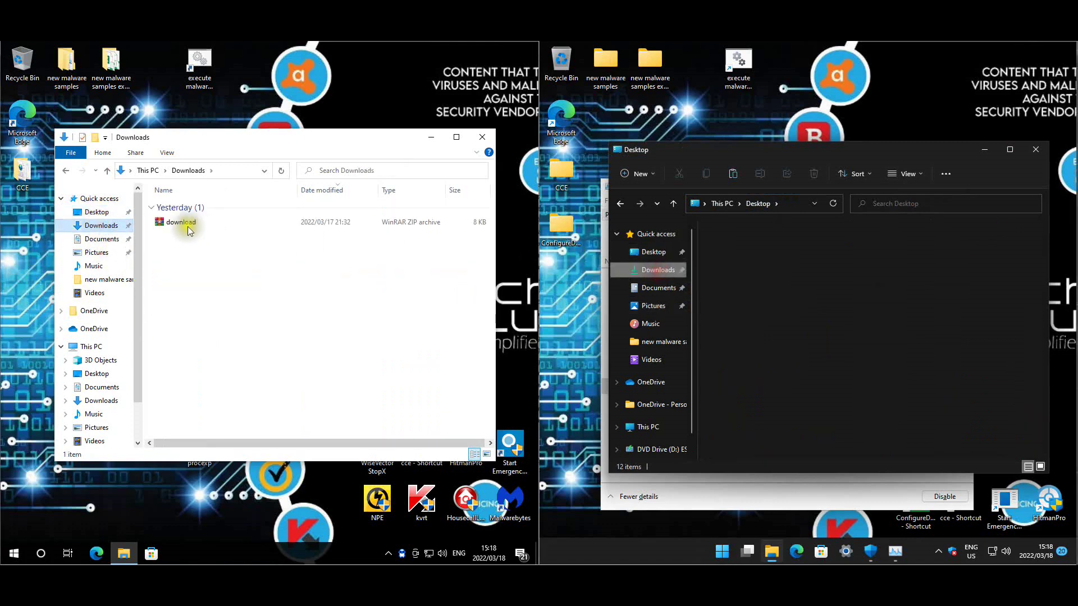
click(99, 239)
click(657, 289)
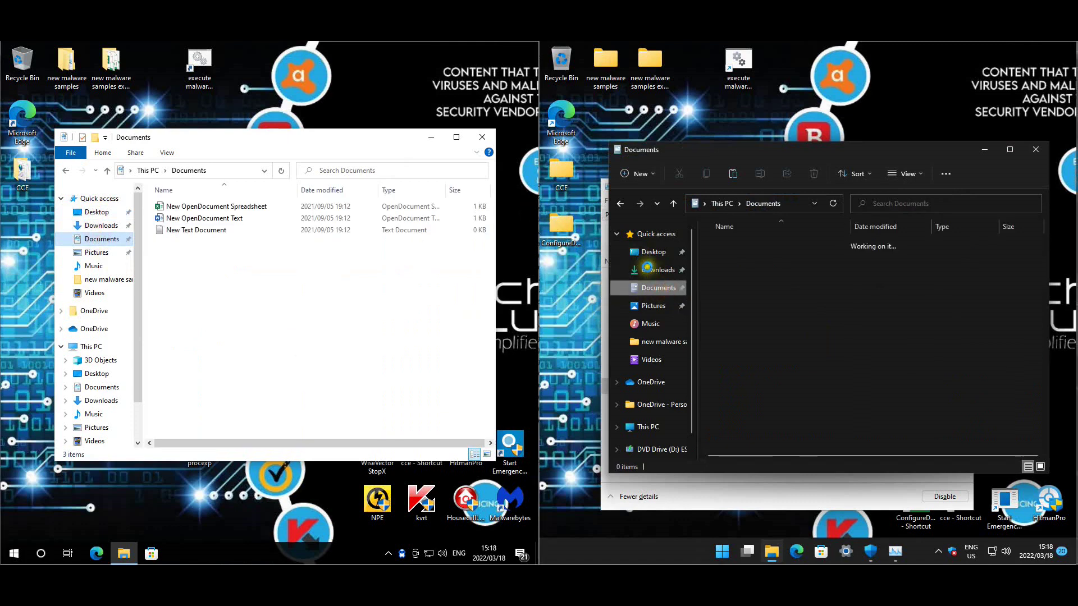
click(103, 253)
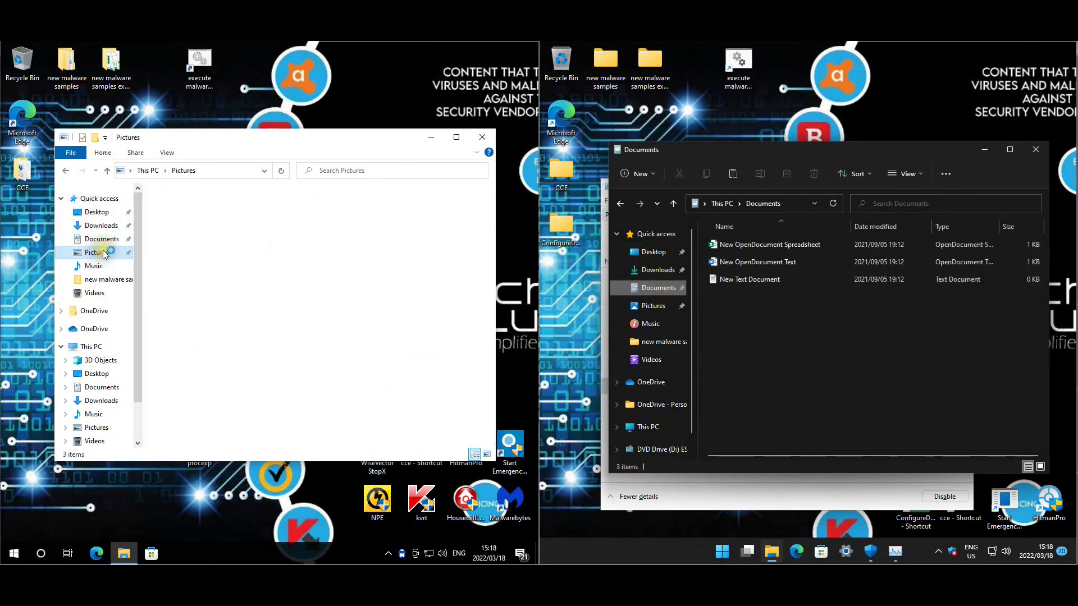
click(645, 305)
scroll(488, 224, down, 5)
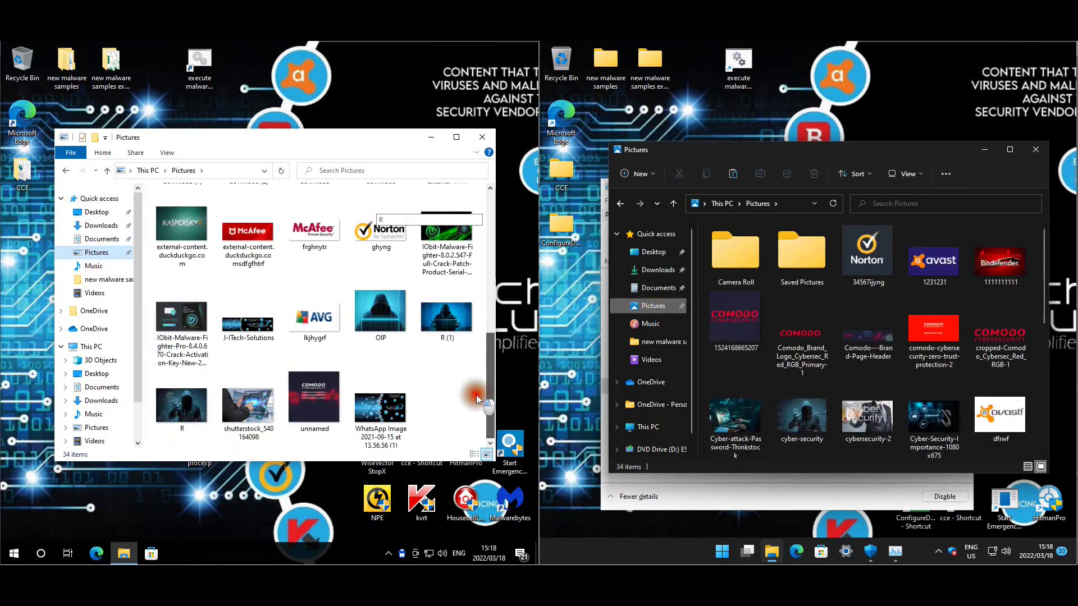
scroll(1039, 263, down, 5)
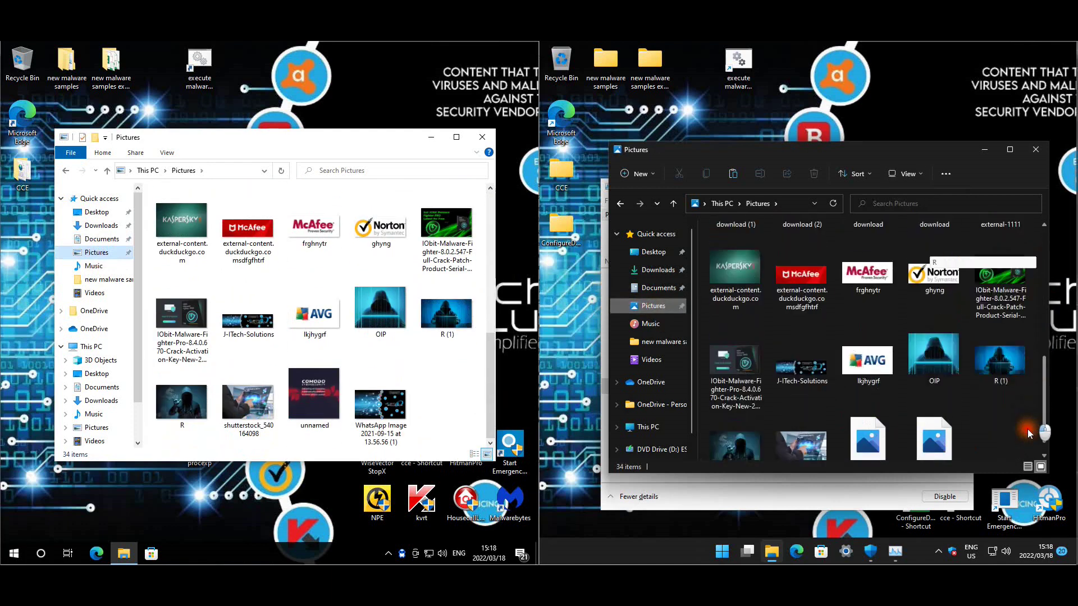
click(1033, 149)
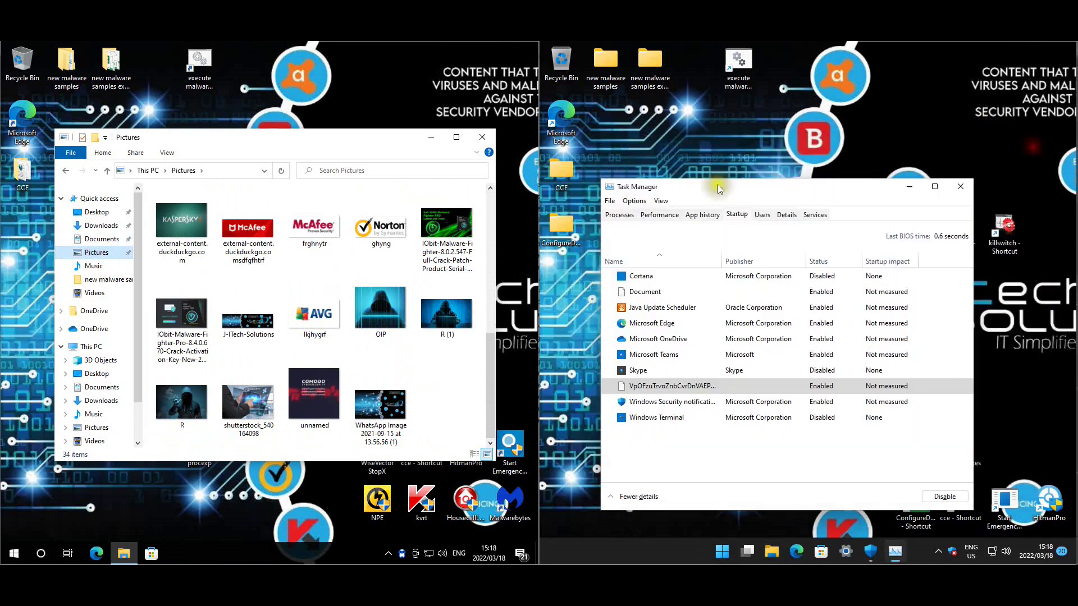
click(482, 136)
Close the remaining Task Manager window on the Defender machine.
click(960, 185)
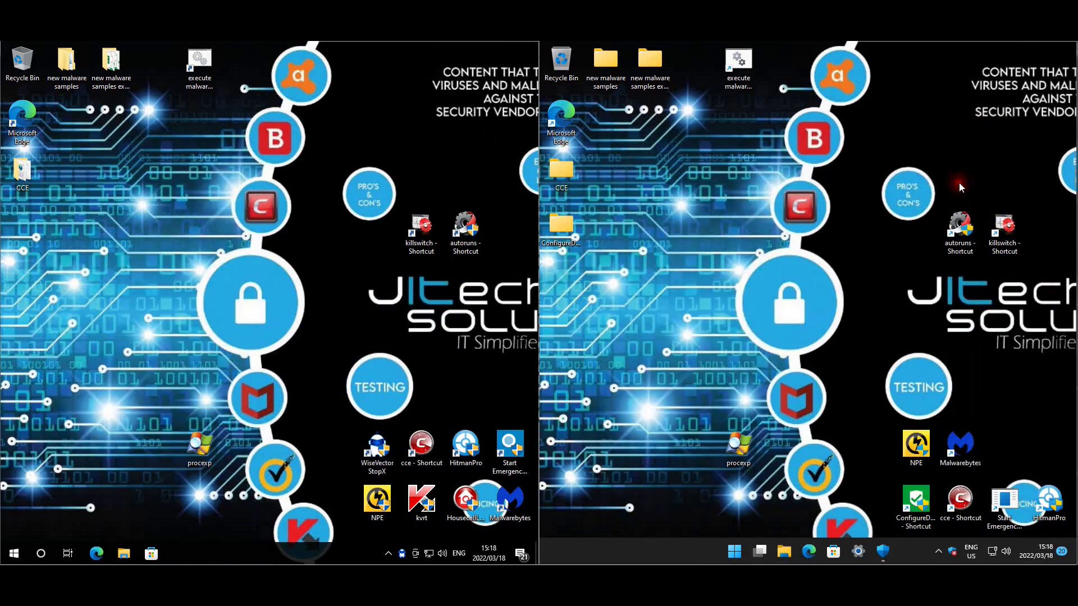